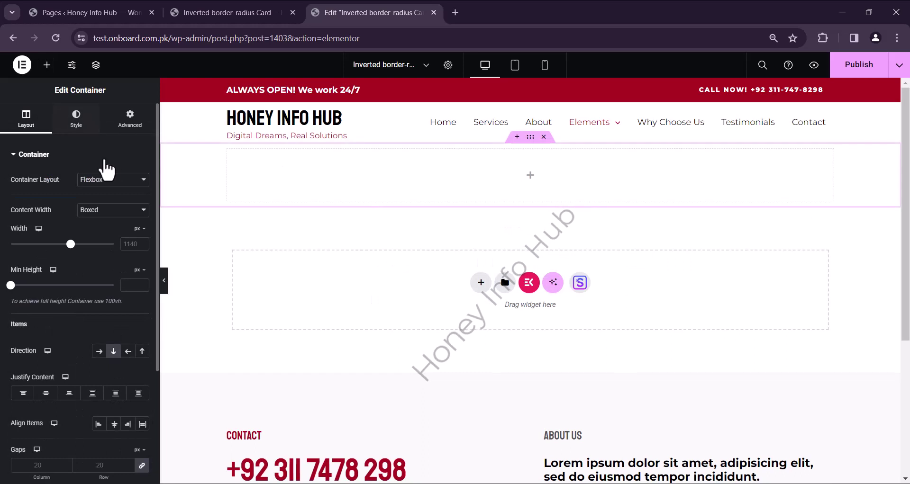
# Set the outer container's content width to Full Width, justify its content to the start, and set its gaps to 0.
pyautogui.click(143, 211)
pyautogui.click(130, 229)
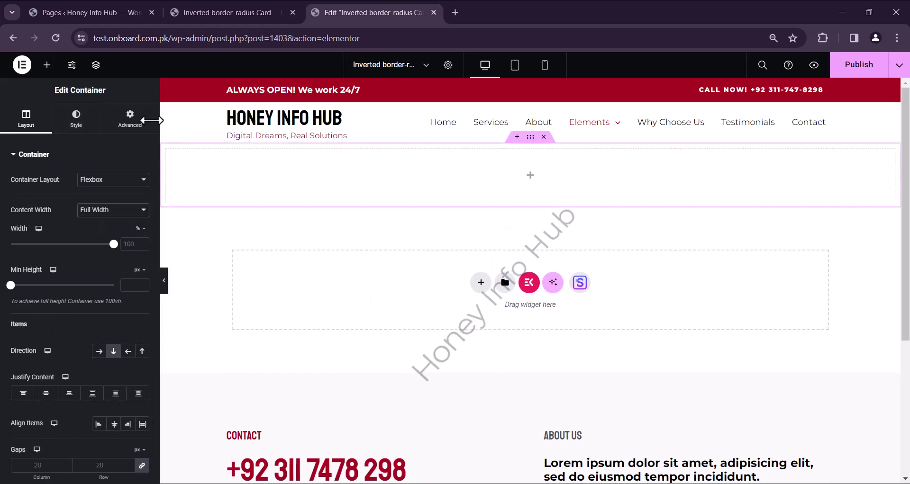
pyautogui.click(23, 394)
pyautogui.click(142, 466)
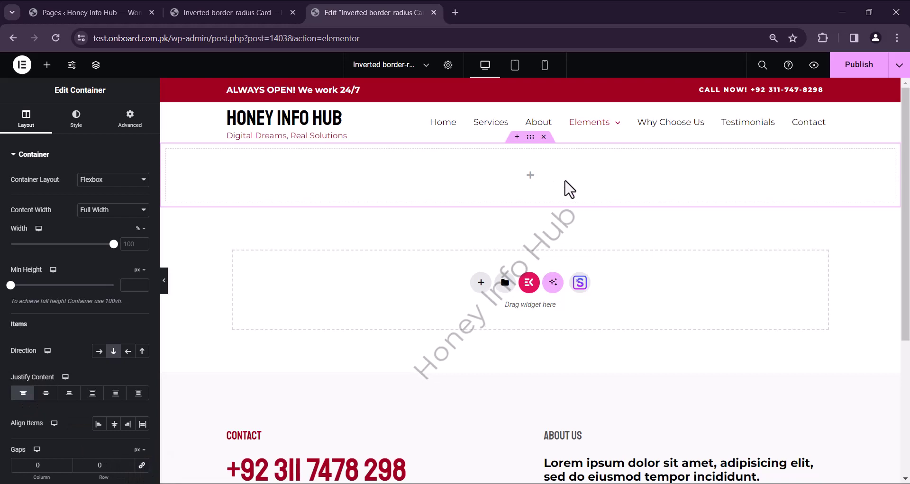
# Add a nested container inside the full-width container and duplicate it to get two stacked containers.
pyautogui.click(48, 64)
pyautogui.moveTo(40, 248); pyautogui.dragTo(187, 187)
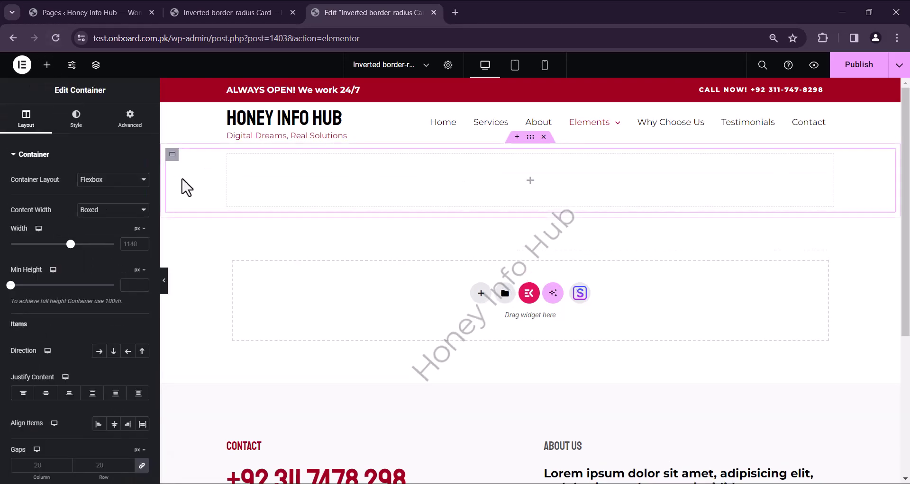
pyautogui.rightClick(172, 155)
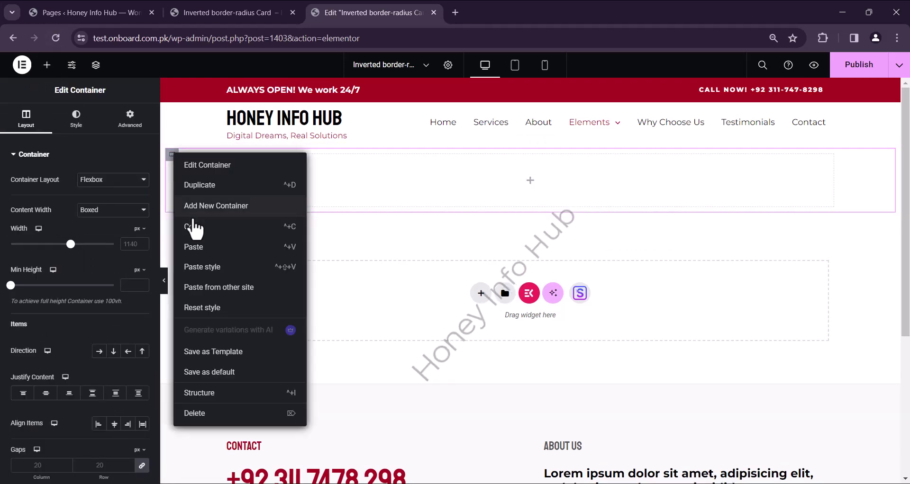
pyautogui.click(201, 188)
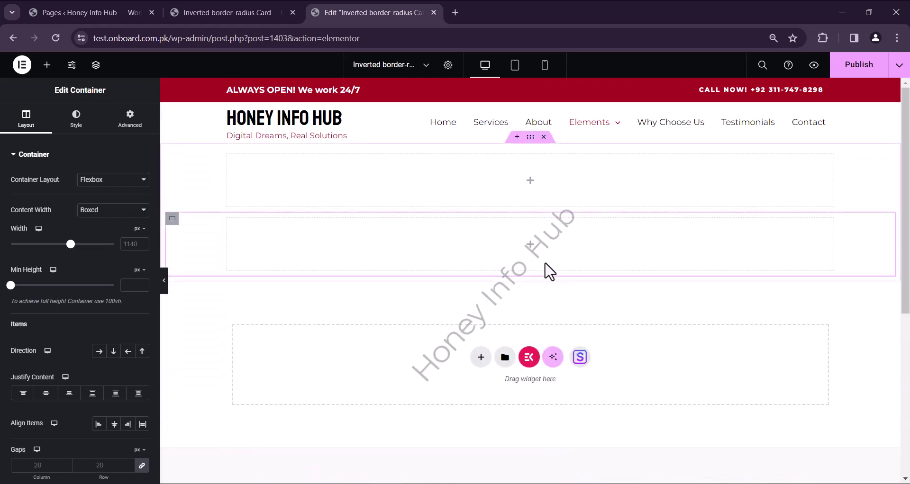
# Set the upper nested container to column direction with centered justification.
pyautogui.click(530, 183)
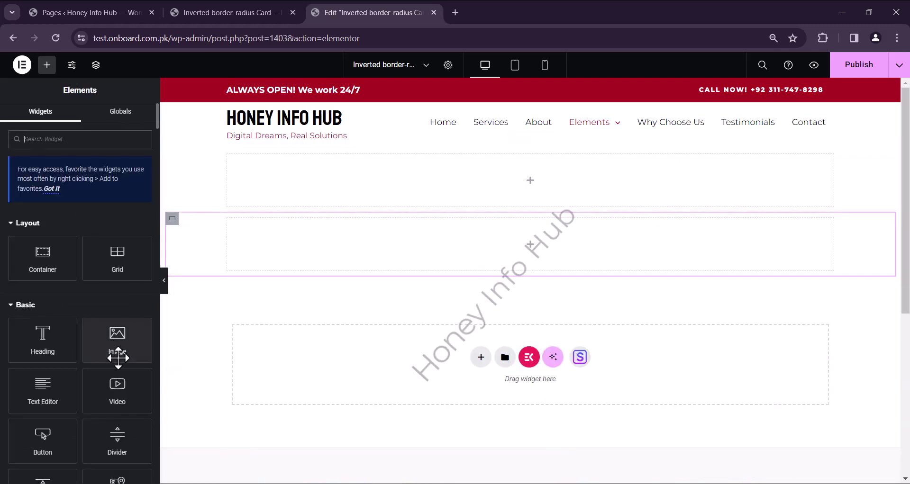
pyautogui.click(176, 168)
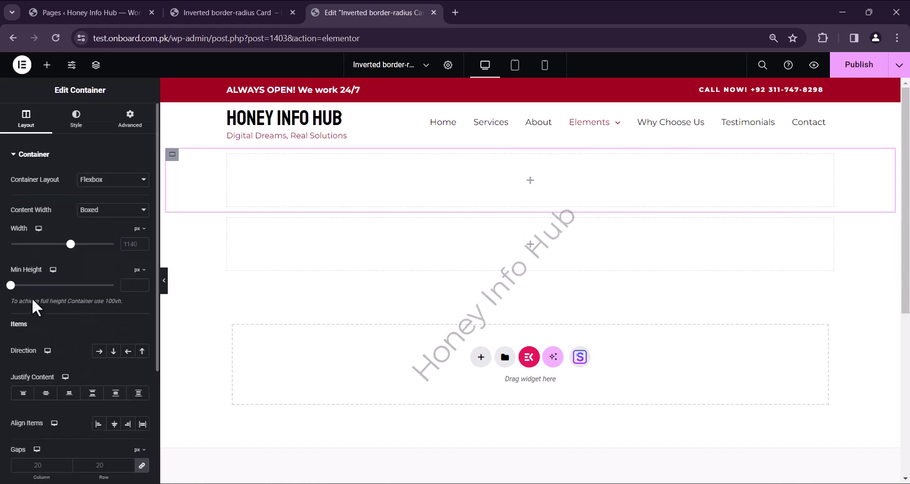
pyautogui.click(114, 353)
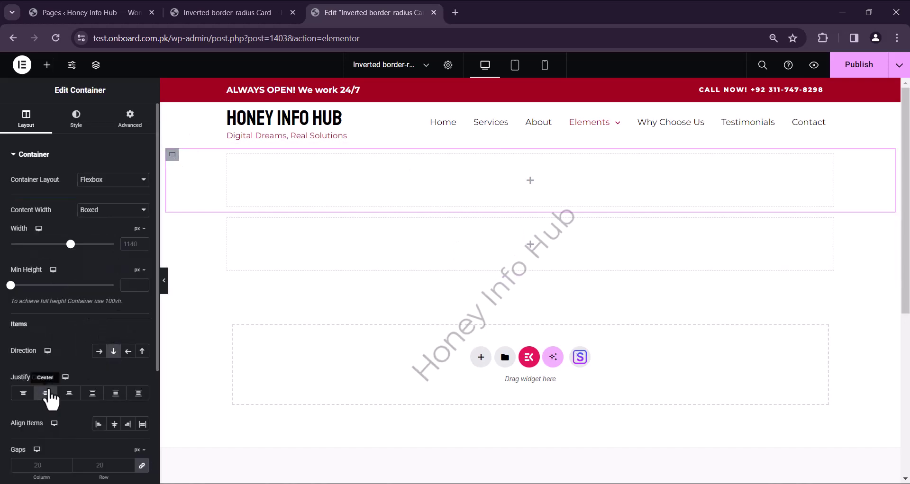
pyautogui.click(47, 394)
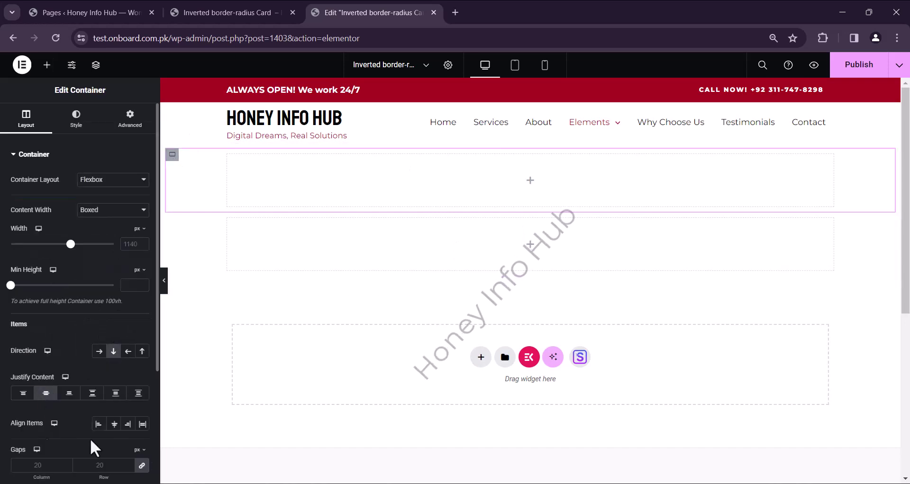
# Add a heading to the upper nested container reading "Our Talented Group Associates".
pyautogui.click(47, 65)
pyautogui.moveTo(41, 335); pyautogui.dragTo(497, 176)
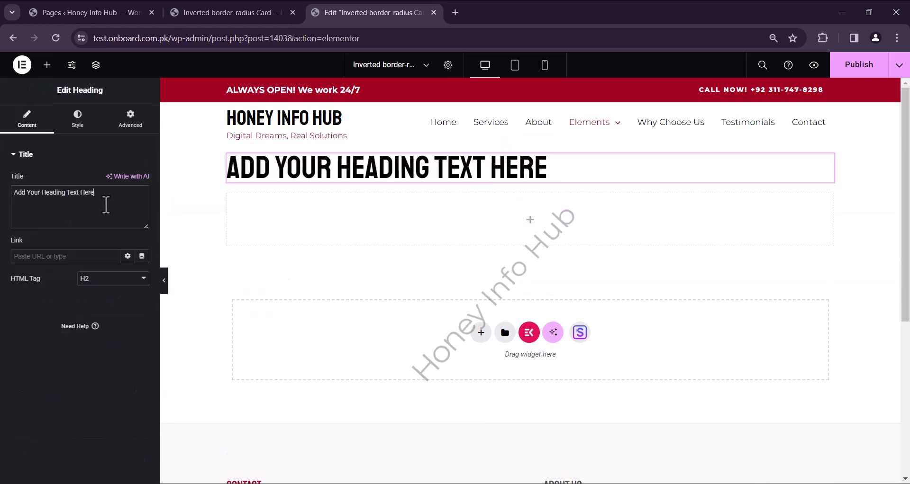
pyautogui.hotkey('ctrl', 'a')
pyautogui.press('super+v')
pyautogui.scroll(-3, 60, 337)
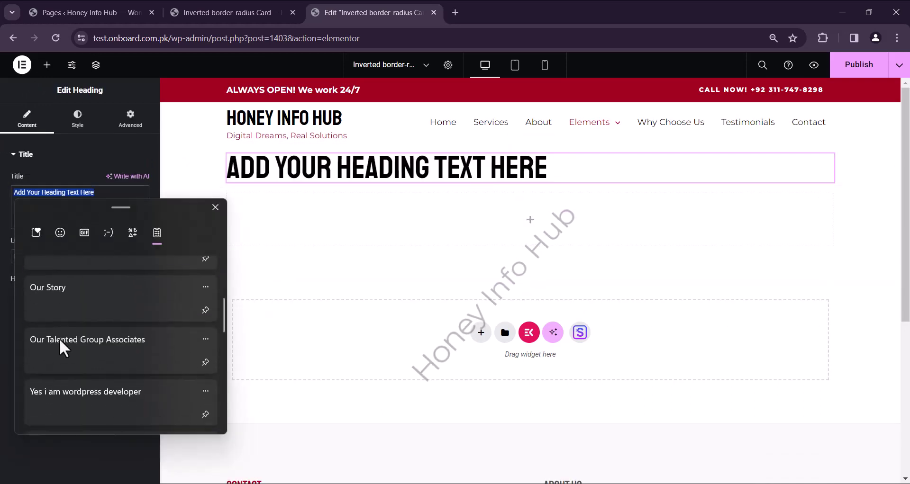
pyautogui.click(61, 339)
# Change the heading's HTML tag to H3.
pyautogui.click(142, 279)
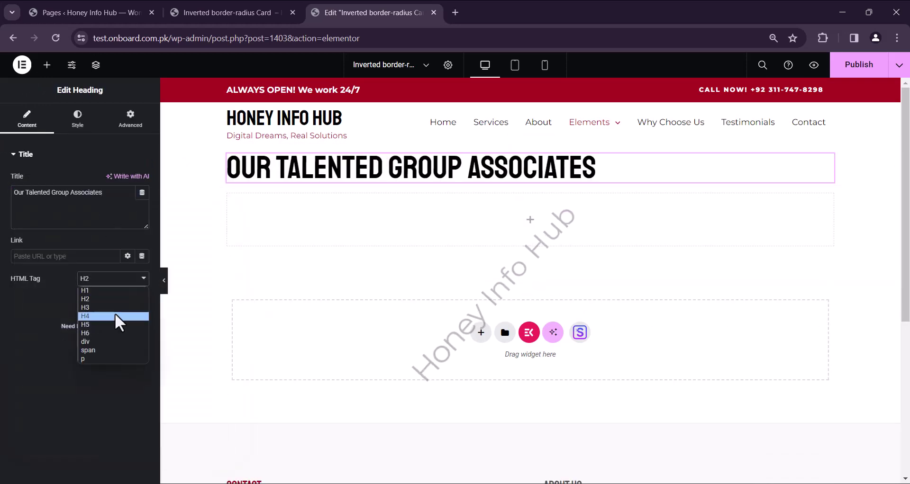
pyautogui.click(118, 316)
pyautogui.click(121, 278)
pyautogui.click(117, 309)
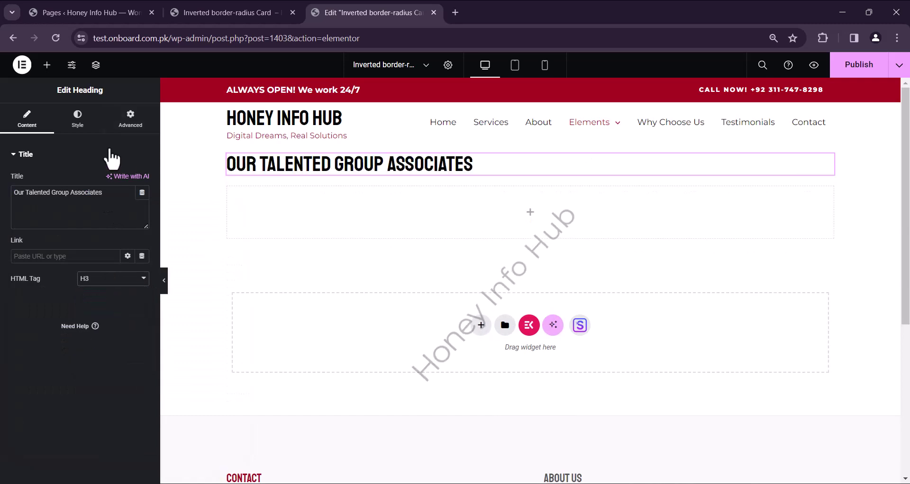
# Center-align the heading and apply the dark blue global color to its text.
pyautogui.click(78, 124)
pyautogui.click(113, 181)
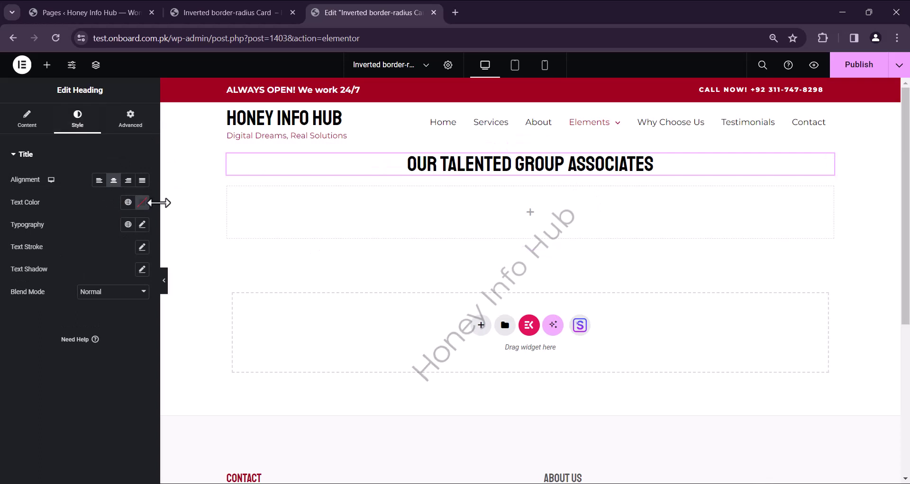
pyautogui.click(129, 202)
pyautogui.scroll(-3, 81, 301)
pyautogui.click(56, 326)
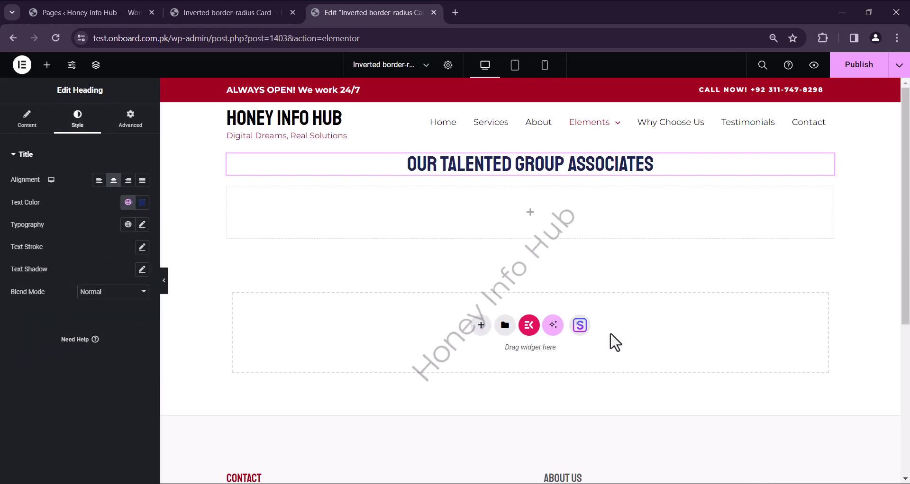
# Add a text editor below the heading and repeat its lorem ipsum sentence so both copies form one paragraph.
pyautogui.click(47, 65)
pyautogui.moveTo(54, 388); pyautogui.dragTo(559, 181)
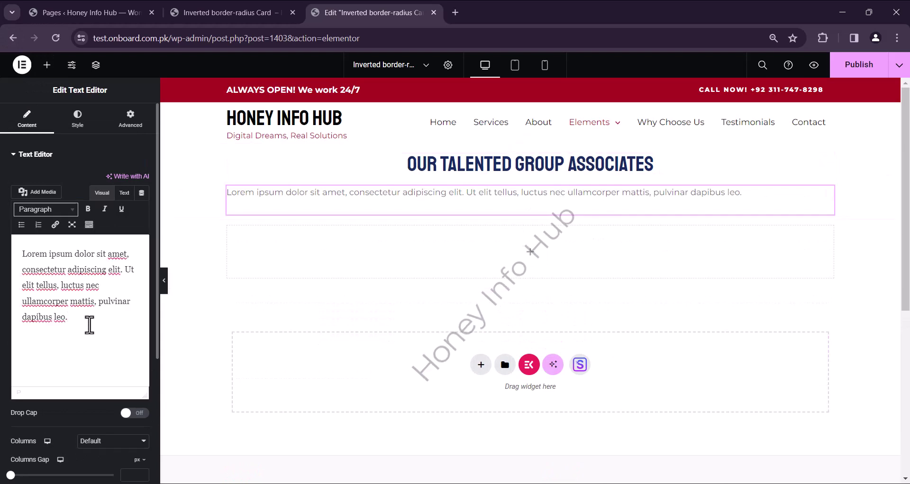
pyautogui.hotkey('ctrl', 'a')
pyautogui.hotkey('ctrl', 'c')
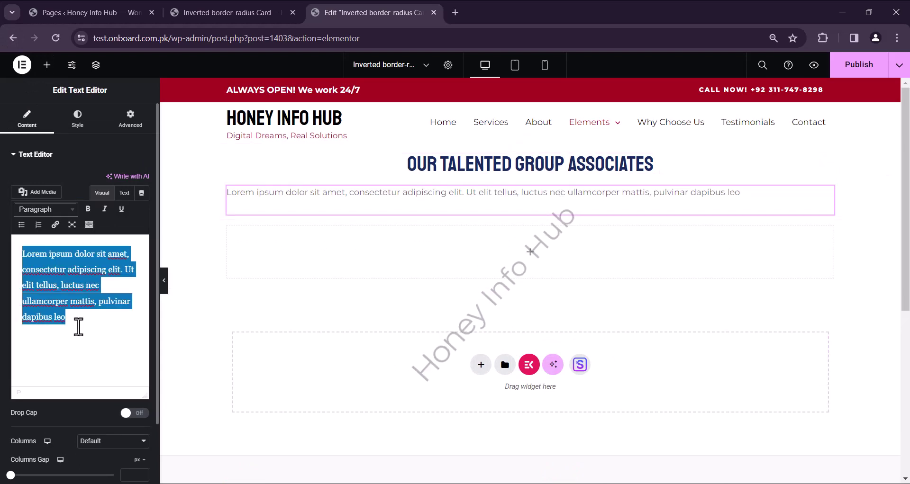
pyautogui.click(78, 327)
pyautogui.press('Return')
pyautogui.hotkey('ctrl', 'v')
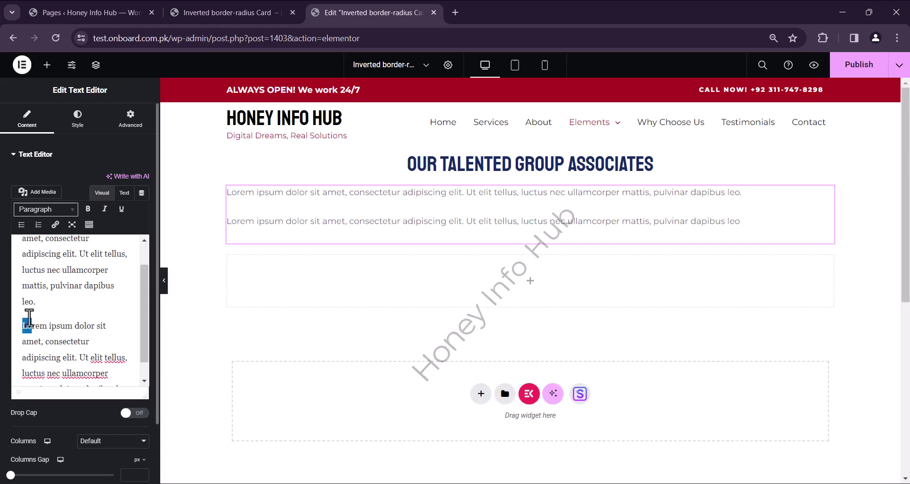
pyautogui.press('BackSpace')
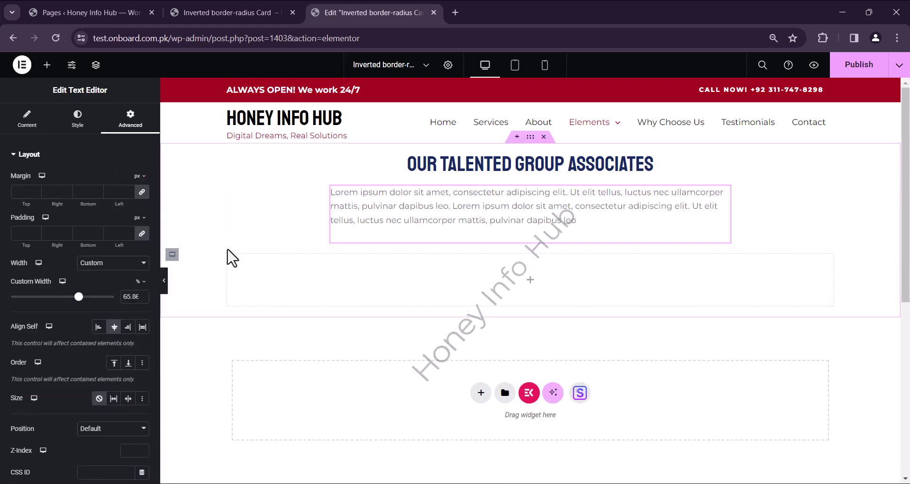
# Center-align the paragraph text and set its block to a custom width of about 71.39%, centered in its container.
pyautogui.click(77, 118)
pyautogui.click(114, 181)
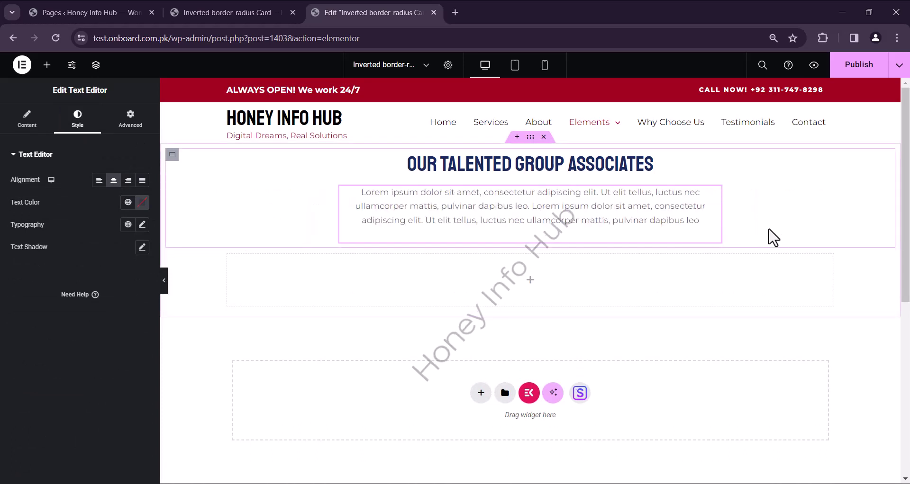
pyautogui.click(130, 118)
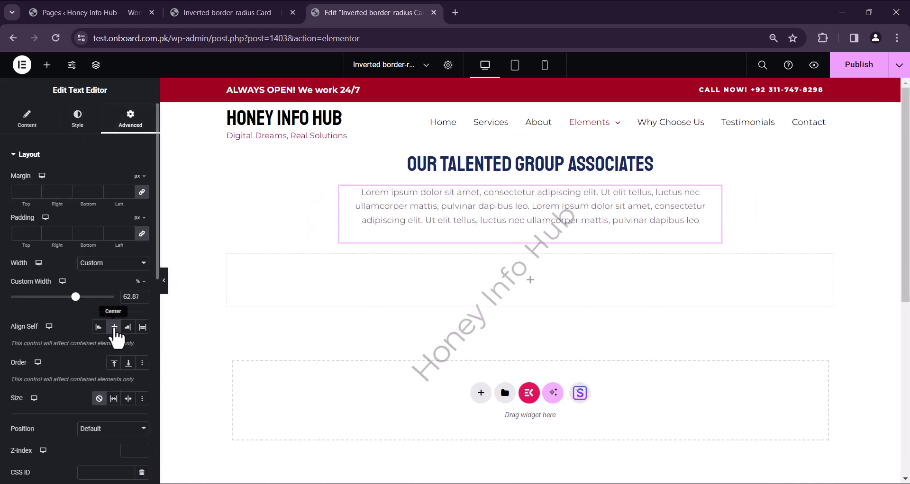
pyautogui.click(99, 327)
pyautogui.moveTo(606, 214); pyautogui.dragTo(661, 223)
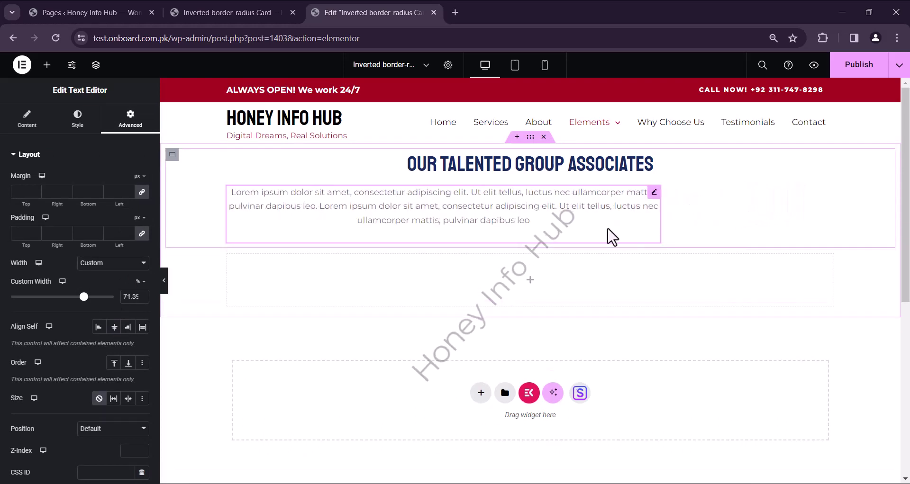
pyautogui.click(114, 326)
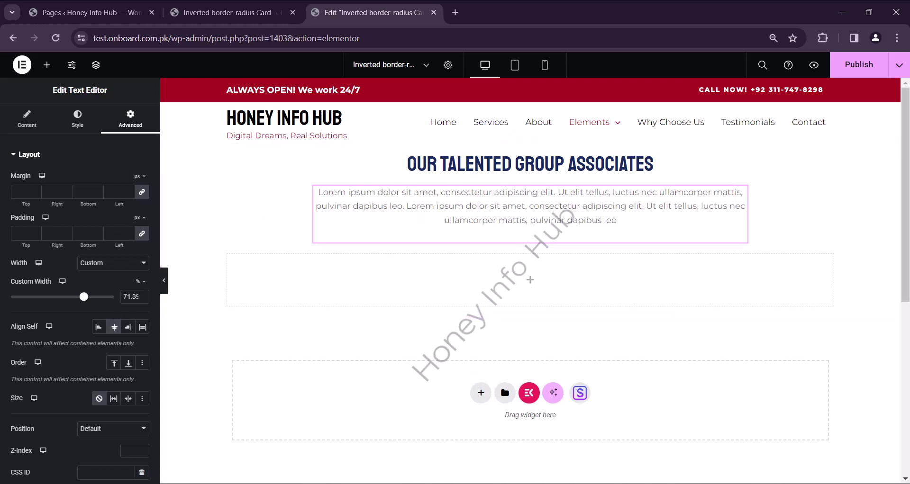
# Check the reference card image, and set the lower nested container to row direction with start justification.
pyautogui.hotkey('alt', 'Tab')
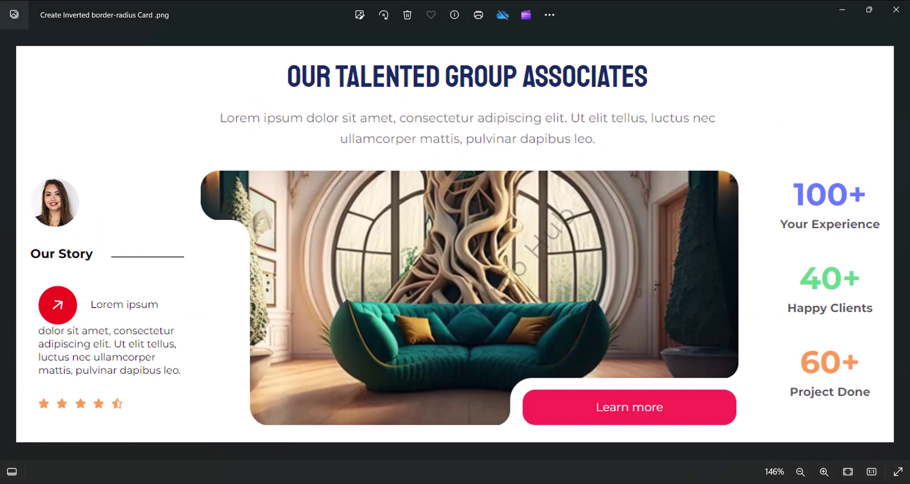
pyautogui.hotkey('alt', 'Tab')
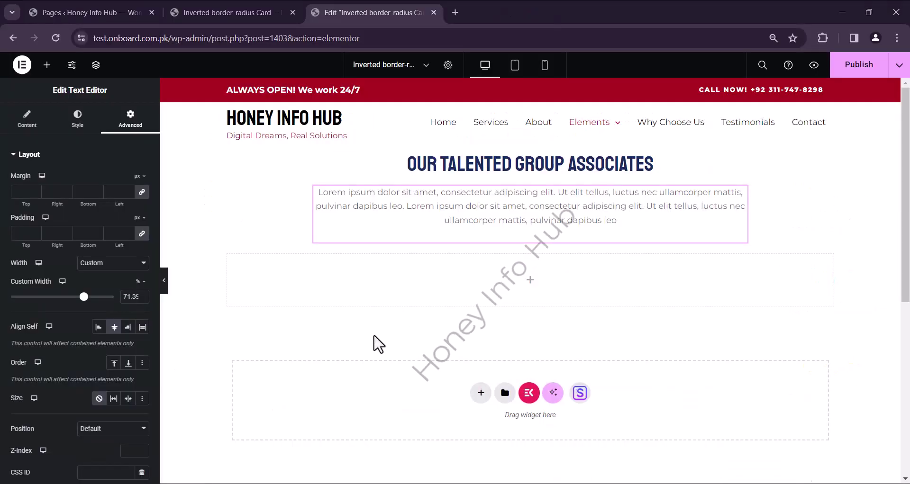
pyautogui.click(172, 255)
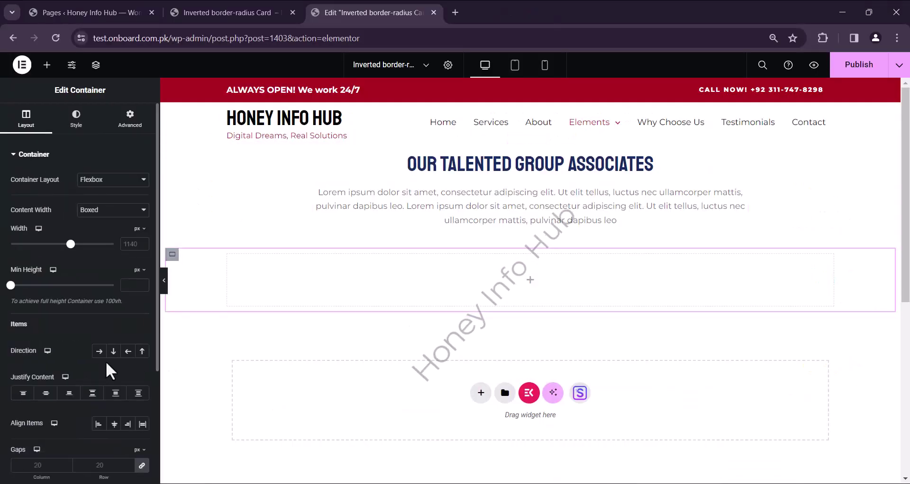
pyautogui.click(99, 351)
pyautogui.click(22, 393)
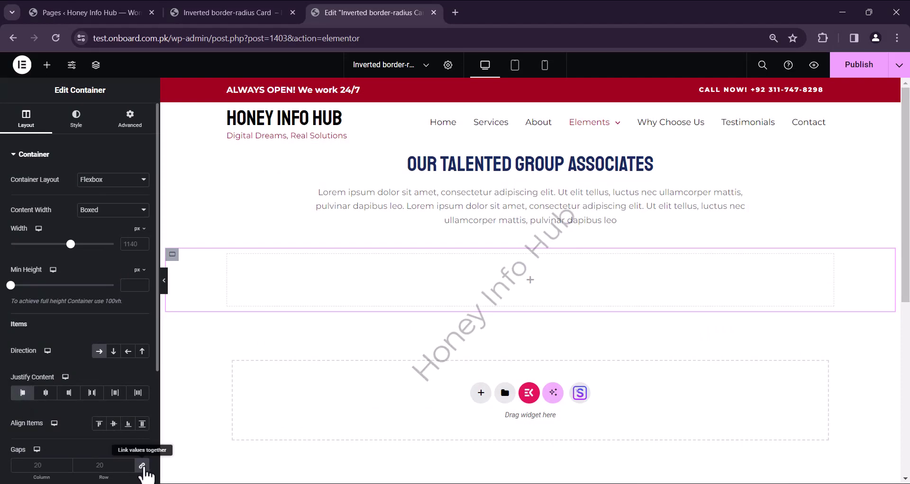
# Add a container inside the lower row container and duplicate it twice to form three columns.
pyautogui.click(47, 65)
pyautogui.moveTo(48, 274); pyautogui.dragTo(240, 272)
pyautogui.rightClick(244, 271)
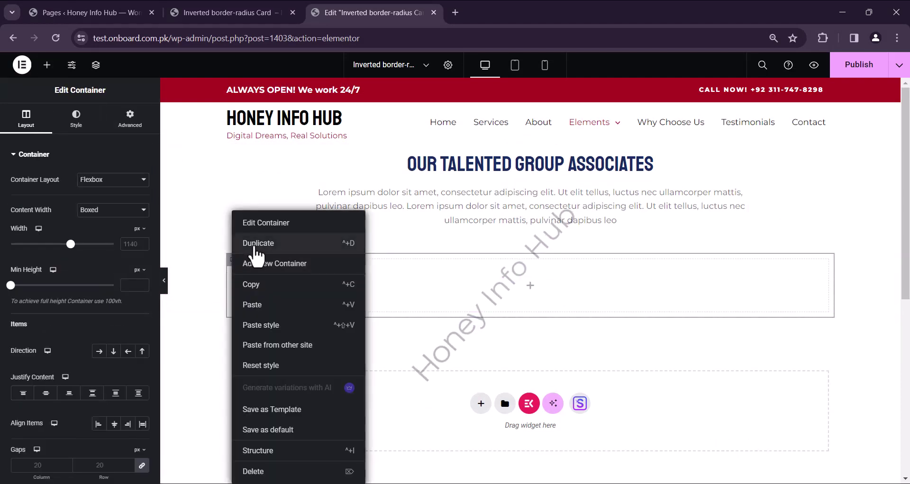
pyautogui.click(255, 243)
pyautogui.rightClick(237, 268)
pyautogui.click(256, 243)
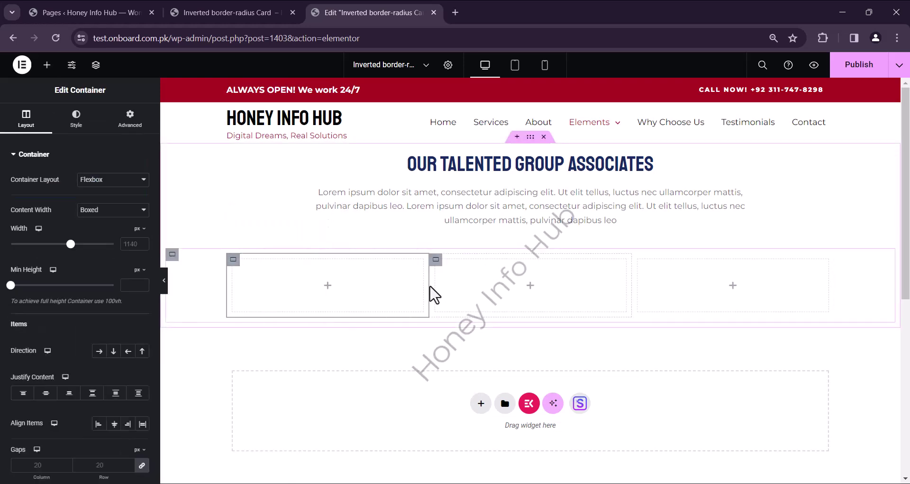
# Set the first column's width to 25% and the middle column's width to 50%.
pyautogui.moveTo(430, 287); pyautogui.dragTo(366, 290)
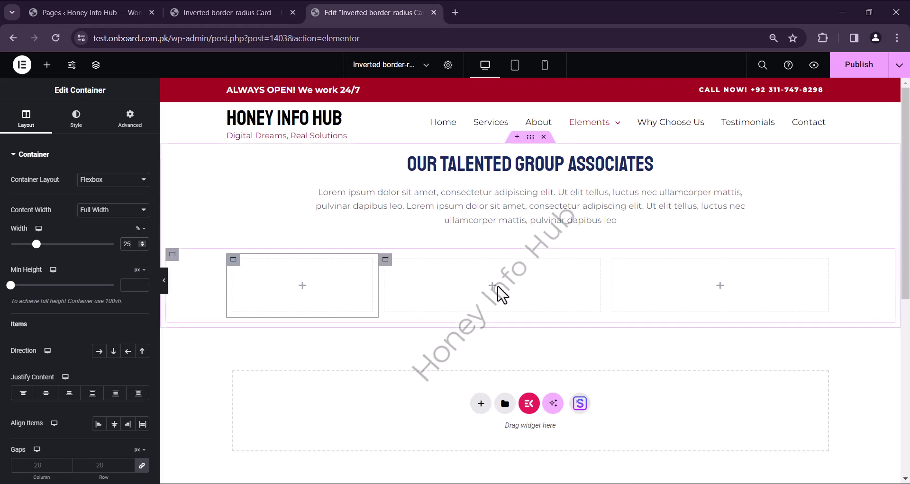
pyautogui.click(385, 262)
pyautogui.click(140, 229)
pyautogui.click(136, 245)
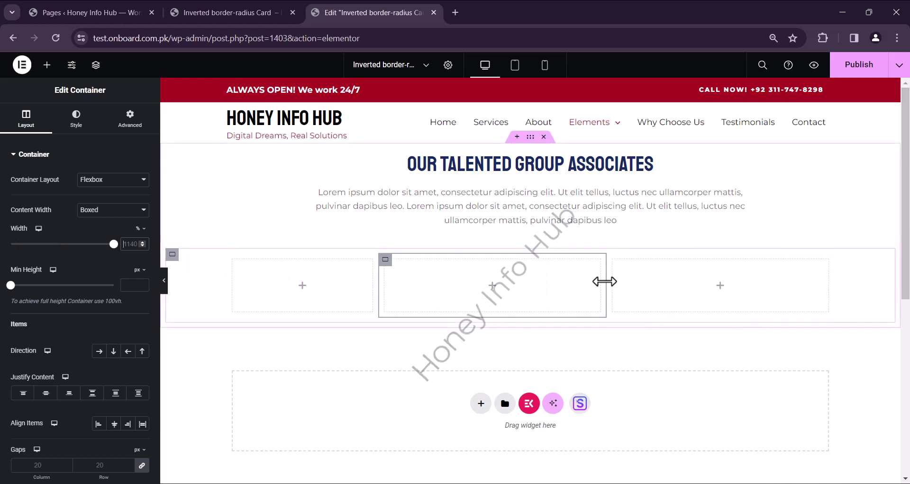
pyautogui.moveTo(605, 284); pyautogui.dragTo(701, 297)
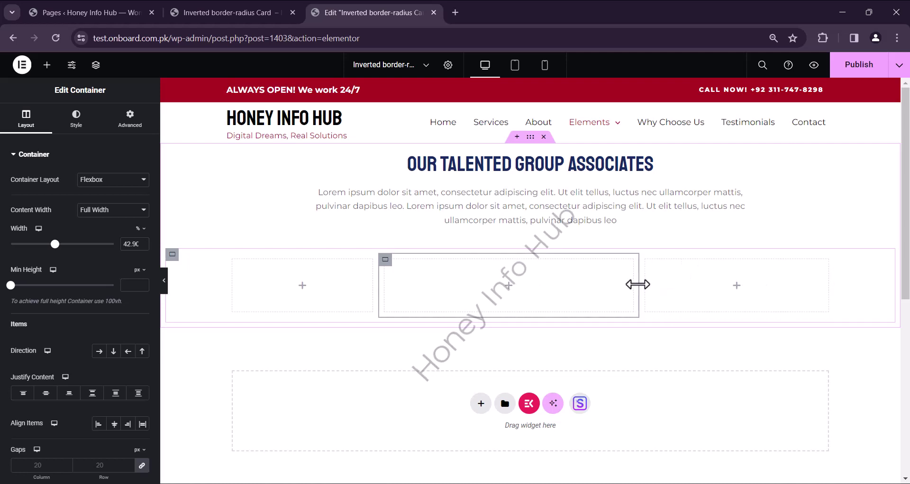
pyautogui.moveTo(640, 283); pyautogui.dragTo(690, 290)
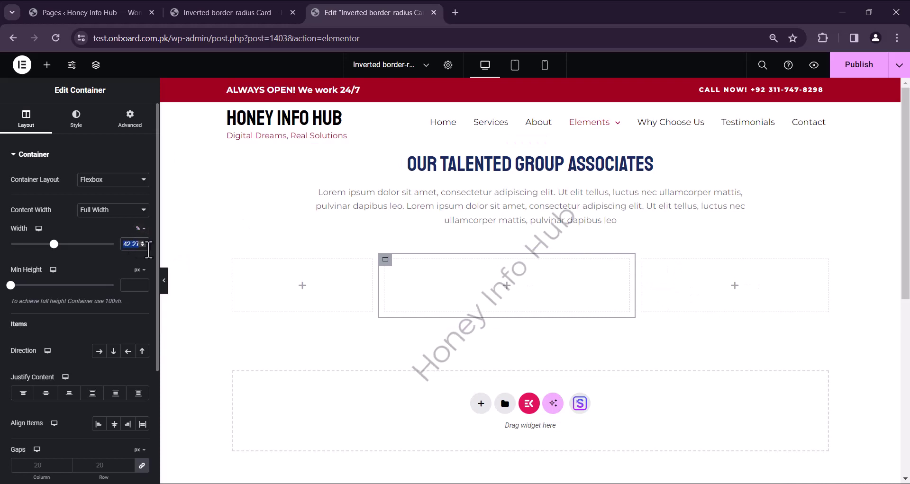
pyautogui.write('50')
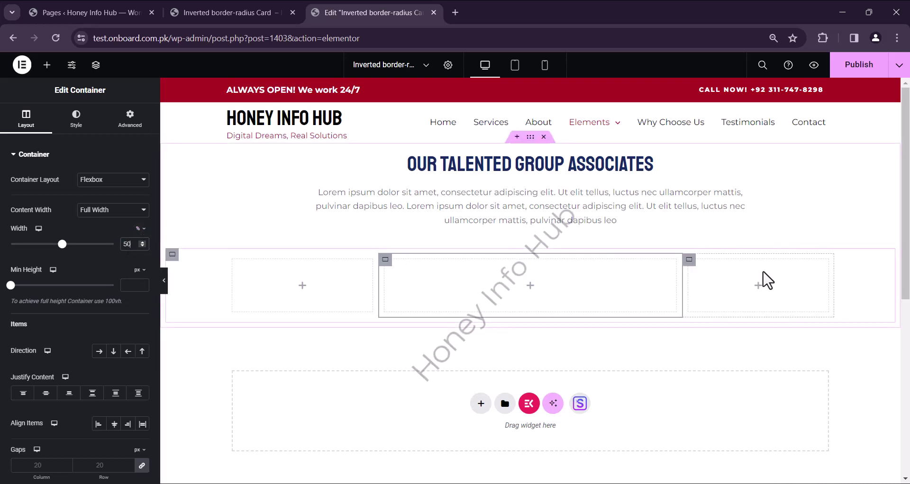
# Switch the third column's width unit to percent.
pyautogui.click(689, 259)
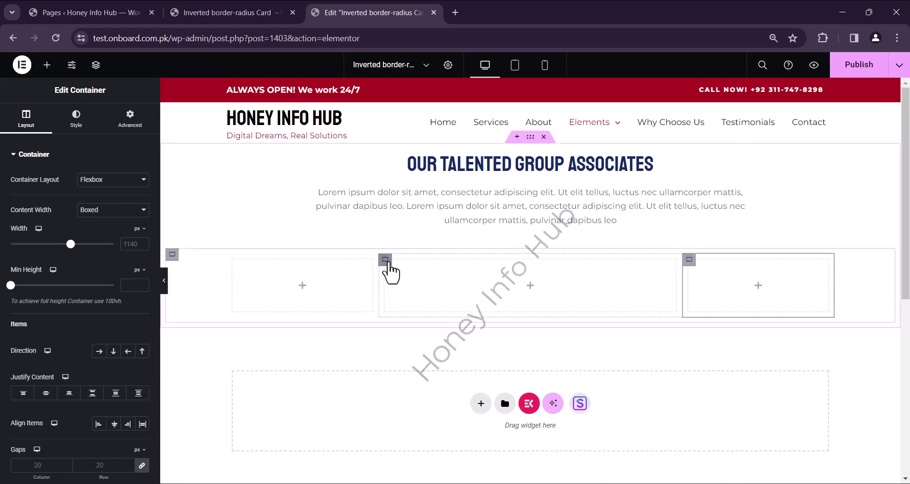
pyautogui.click(386, 260)
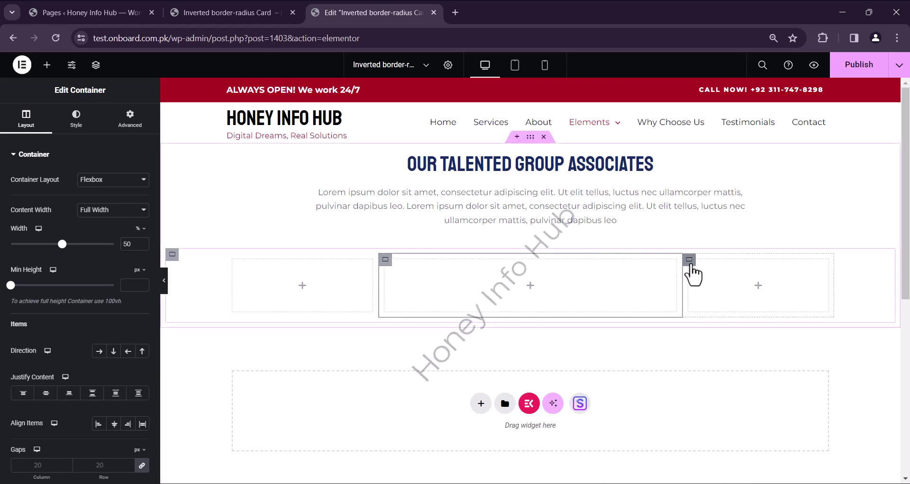
pyautogui.click(689, 259)
pyautogui.click(141, 228)
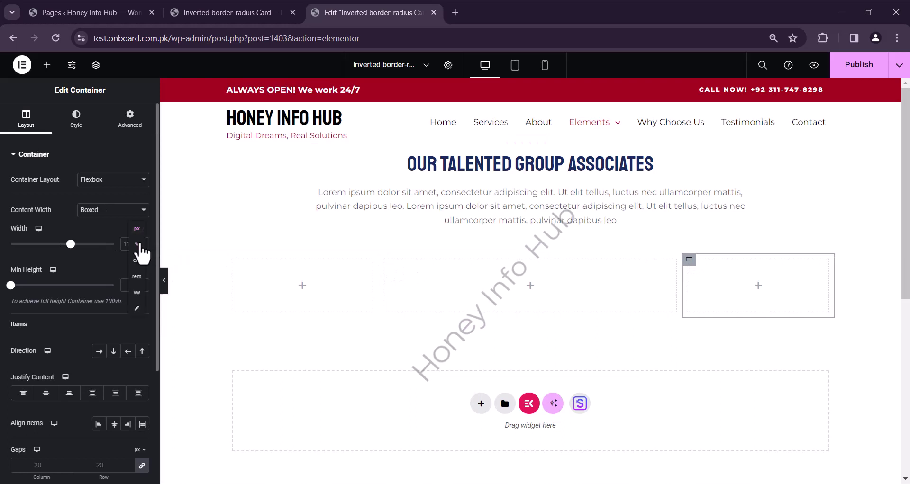
pyautogui.click(140, 245)
pyautogui.click(529, 287)
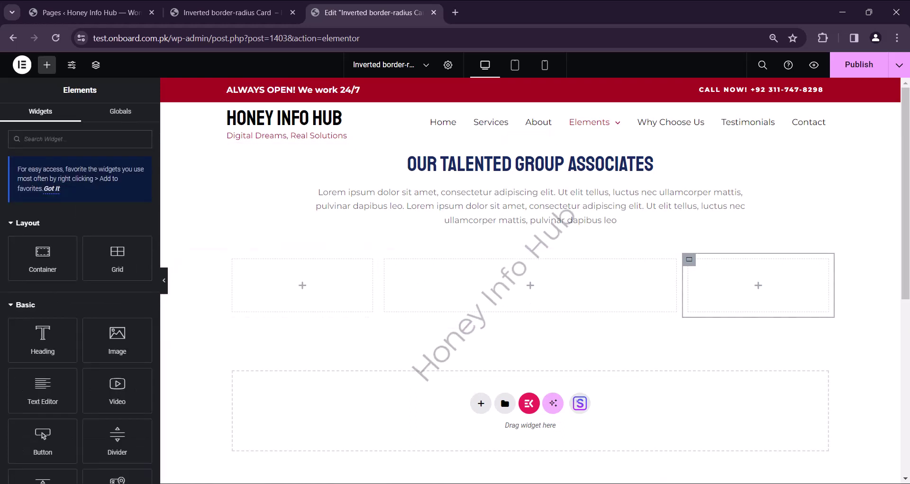
# Check the reference card image, and add an Image widget with the man's portrait from the media library to the first column.
pyautogui.moveTo(691, 478)
pyautogui.click(665, 450)
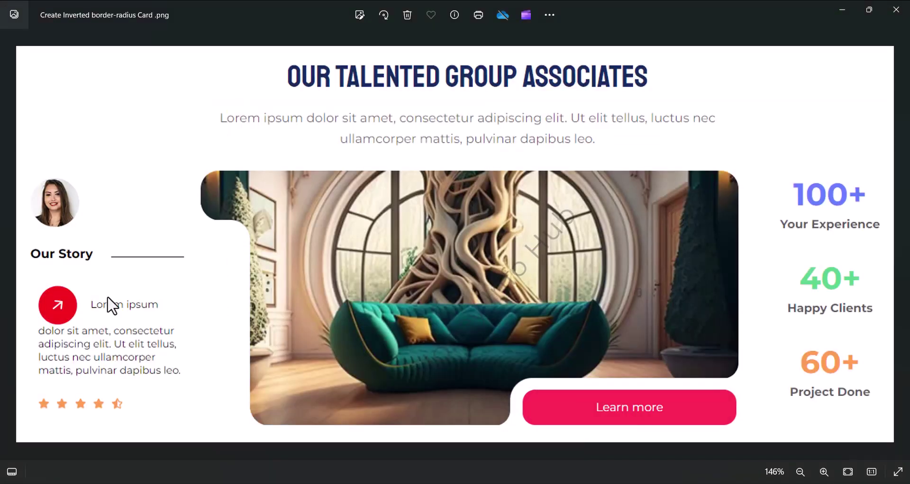
pyautogui.moveTo(567, 478)
pyautogui.click(566, 440)
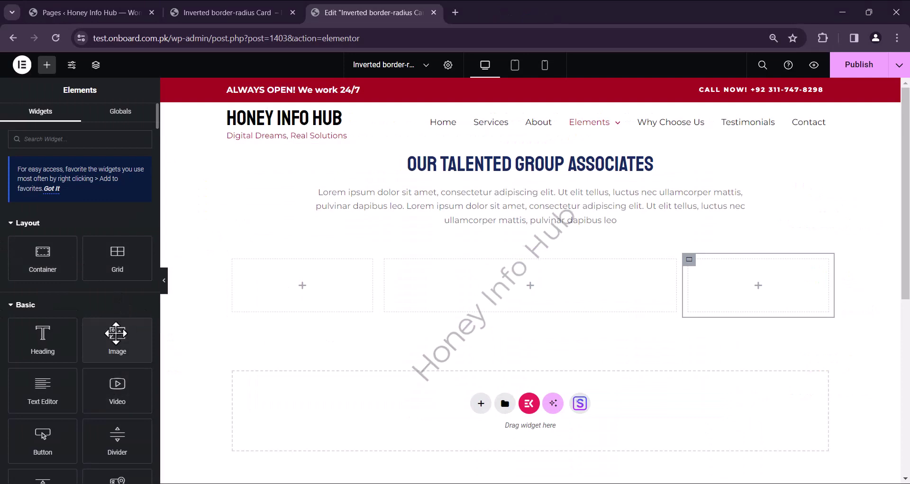
pyautogui.moveTo(117, 337); pyautogui.dragTo(299, 289)
pyautogui.click(108, 217)
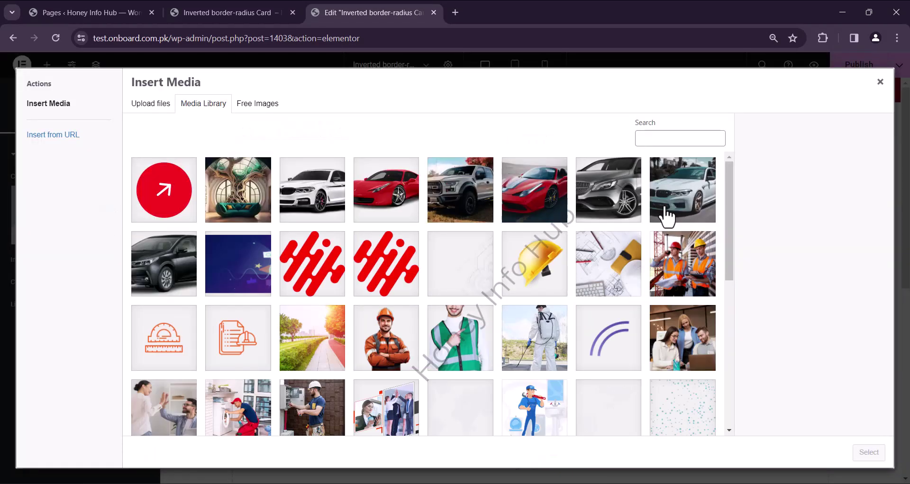
pyautogui.scroll(-4, 408, 315)
pyautogui.scroll(-3, 403, 318)
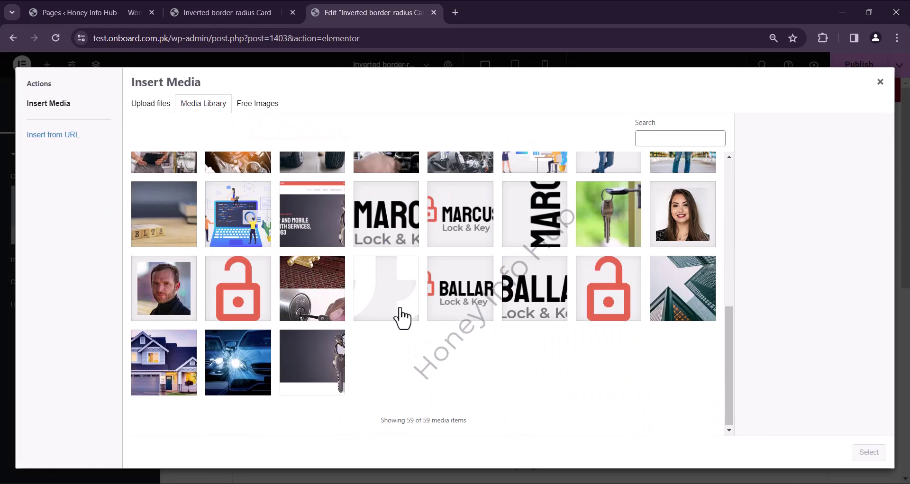
pyautogui.click(180, 307)
pyautogui.click(869, 452)
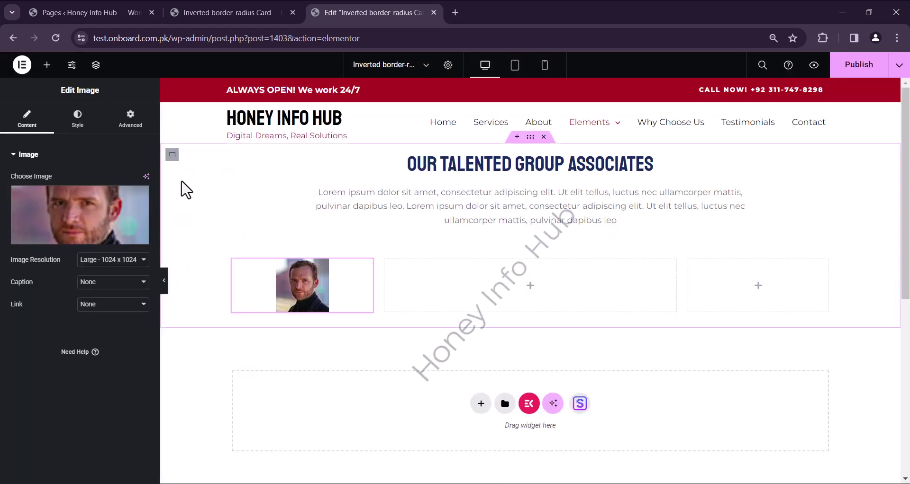
# Left-align the portrait image, set its width to 23%, and round all its corners with a 37 px border radius.
pyautogui.click(77, 118)
pyautogui.click(113, 181)
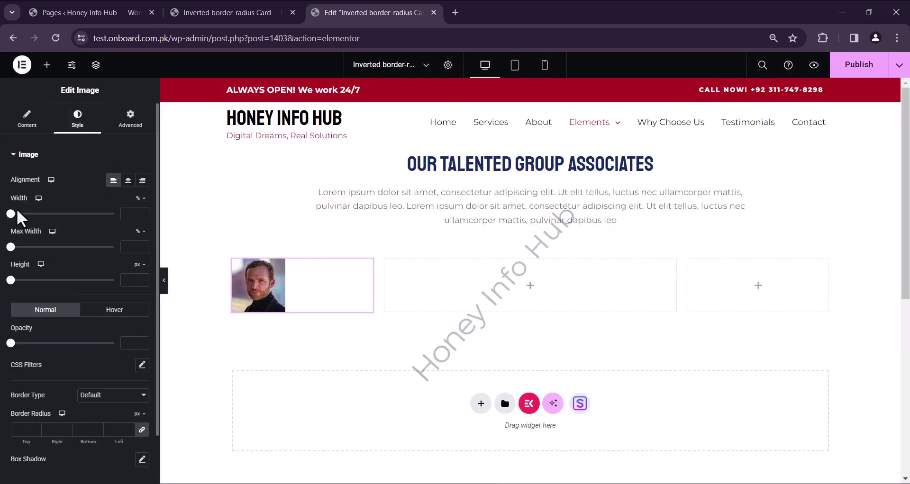
pyautogui.moveTo(12, 214); pyautogui.dragTo(34, 214)
pyautogui.click(128, 428)
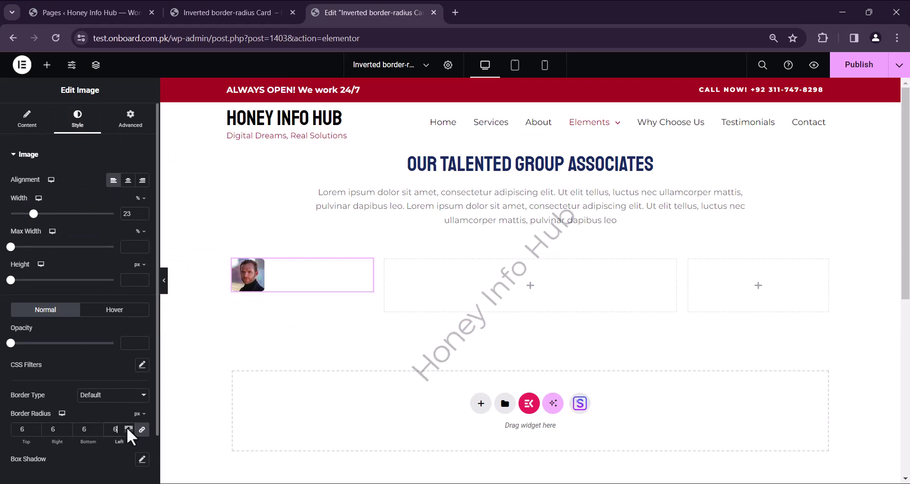
pyautogui.write('37')
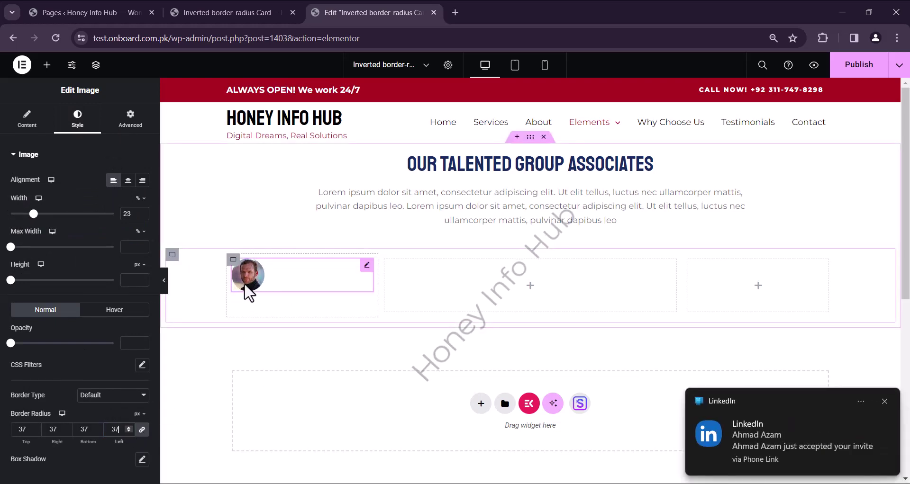
# Add a container below the portrait in the first column and place a Heading widget inside it.
pyautogui.click(46, 65)
pyautogui.moveTo(40, 261); pyautogui.dragTo(268, 322)
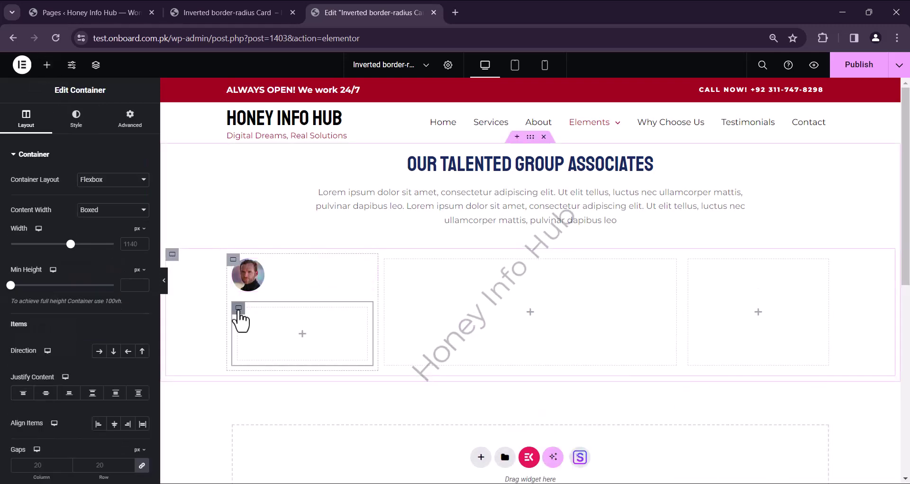
pyautogui.click(46, 65)
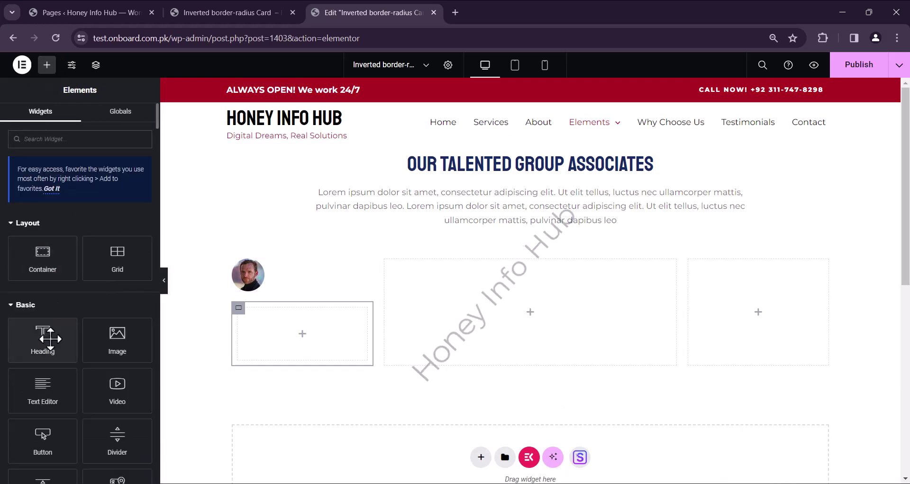
pyautogui.moveTo(50, 338); pyautogui.dragTo(292, 332)
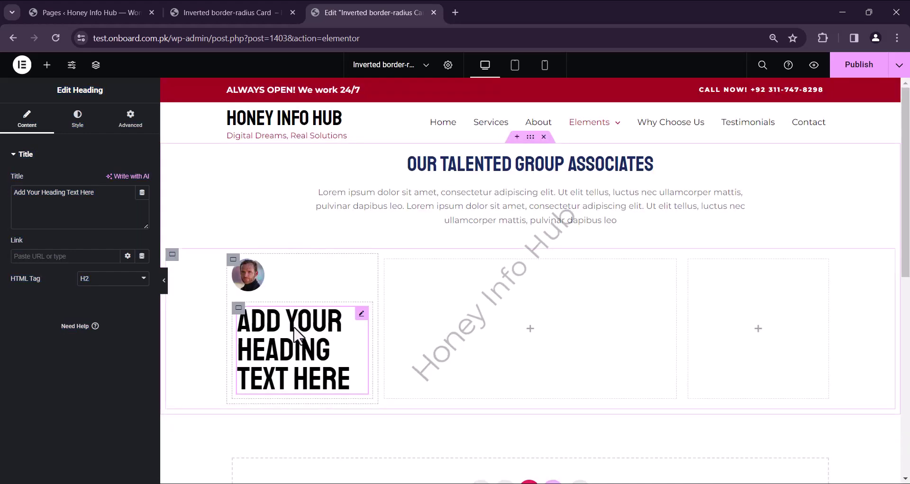
# Set the new heading's text to "Our Story" with HTML tag H6, and align the heading itself to the start.
pyautogui.click(70, 194)
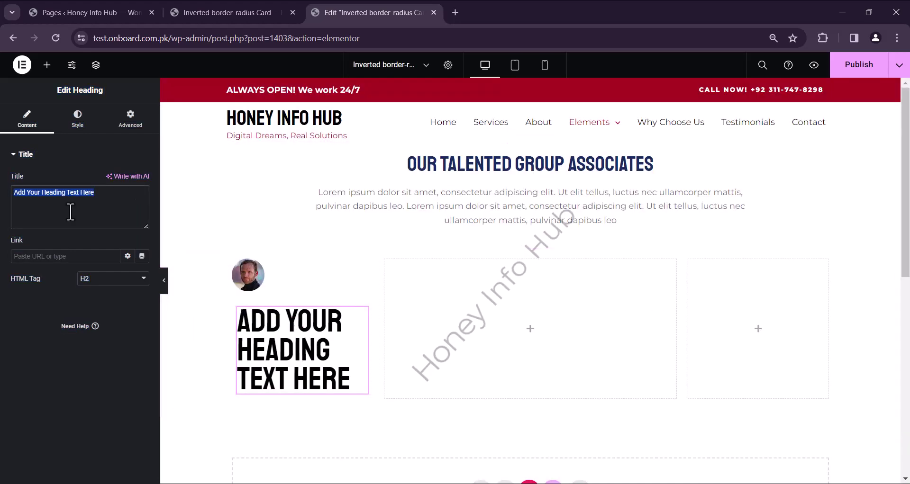
pyautogui.press('super+v')
pyautogui.scroll(-3, 66, 332)
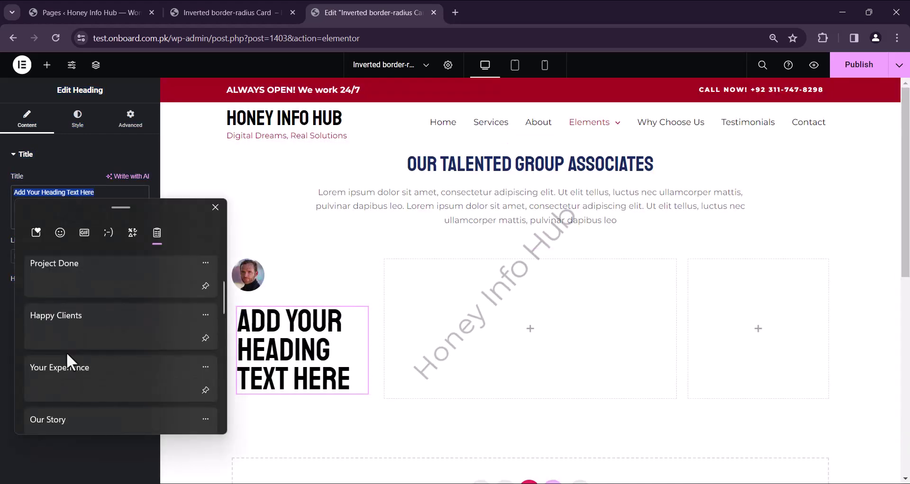
pyautogui.click(59, 417)
pyautogui.click(135, 279)
pyautogui.click(120, 317)
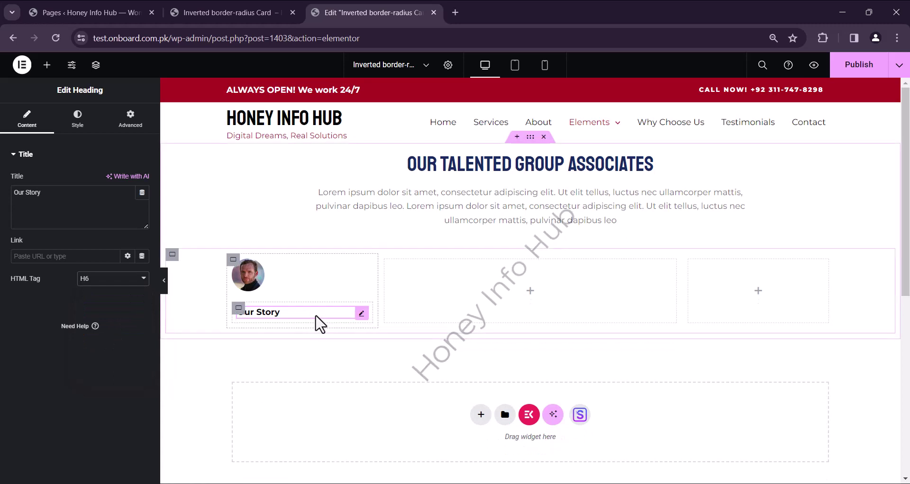
pyautogui.click(131, 118)
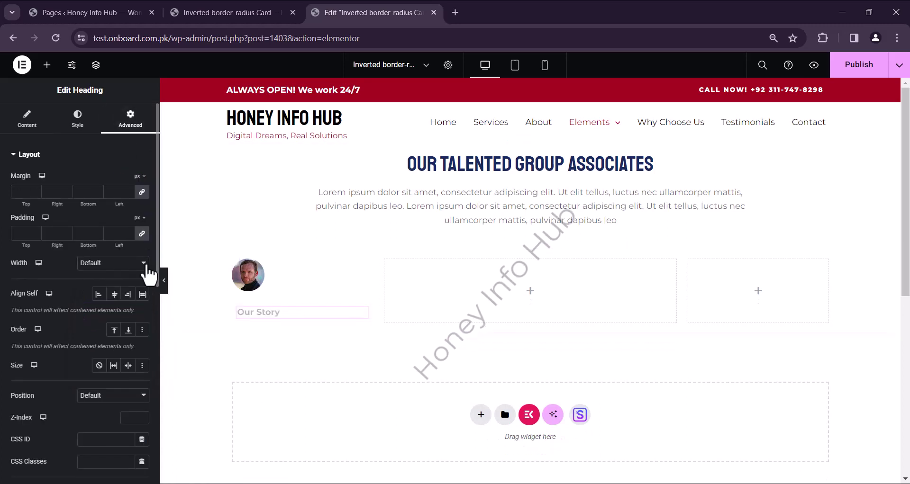
pyautogui.click(98, 294)
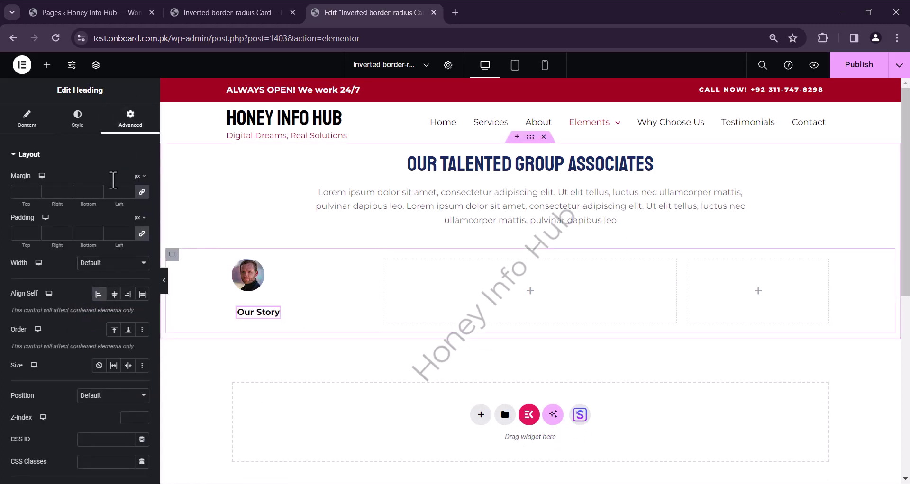
# Add a Divider widget below the "Our Story" heading, with a 55% width and right alignment.
pyautogui.click(47, 65)
pyautogui.moveTo(119, 436); pyautogui.dragTo(277, 315)
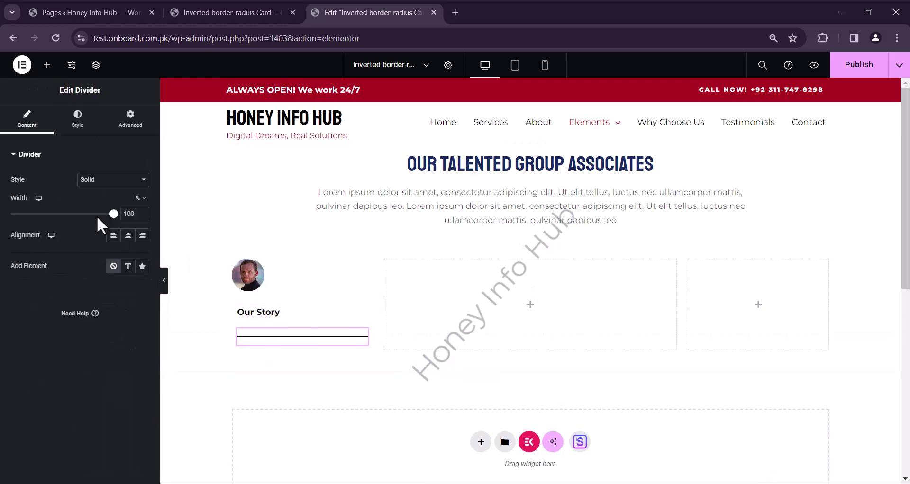
pyautogui.moveTo(114, 214); pyautogui.dragTo(67, 214)
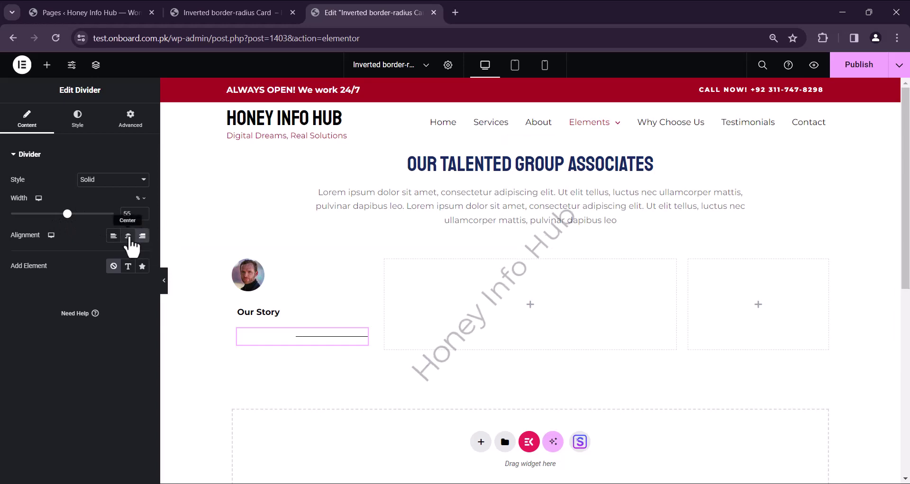
pyautogui.click(142, 235)
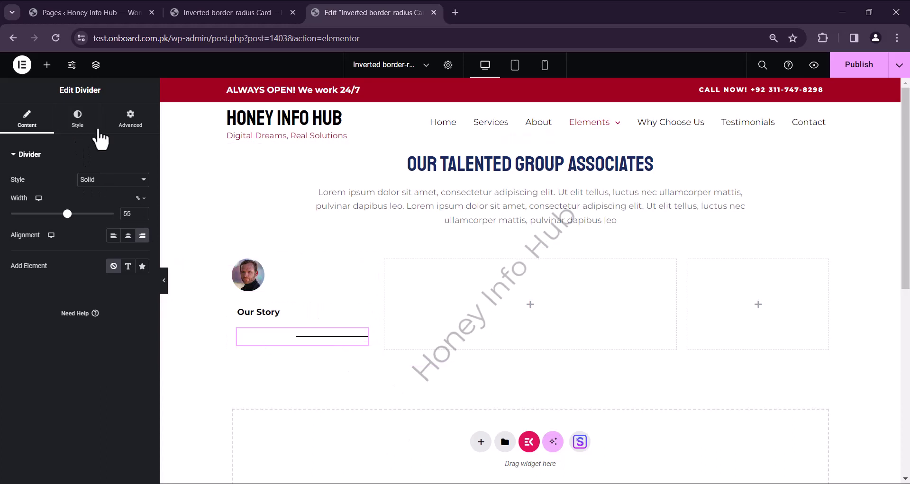
# Set the divider's gap to 2, and position it absolutely beside the "Our Story" heading.
pyautogui.click(77, 119)
pyautogui.moveTo(36, 256); pyautogui.dragTo(6, 264)
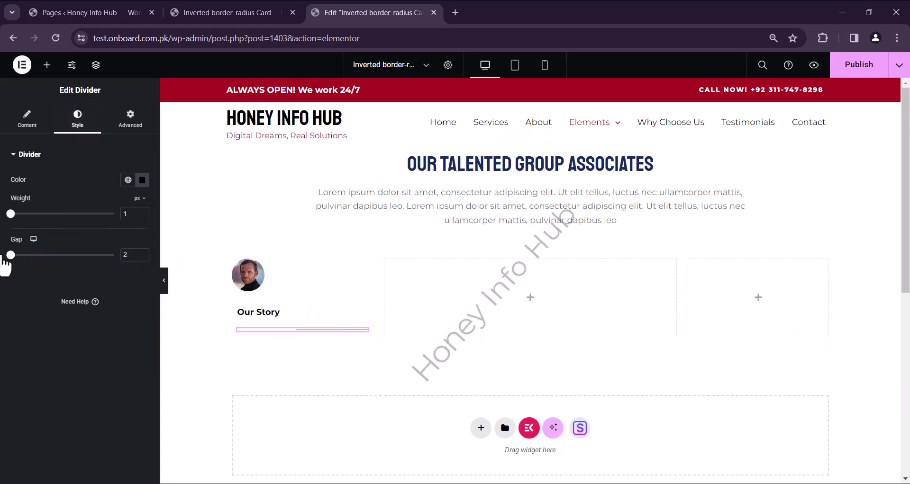
pyautogui.click(131, 120)
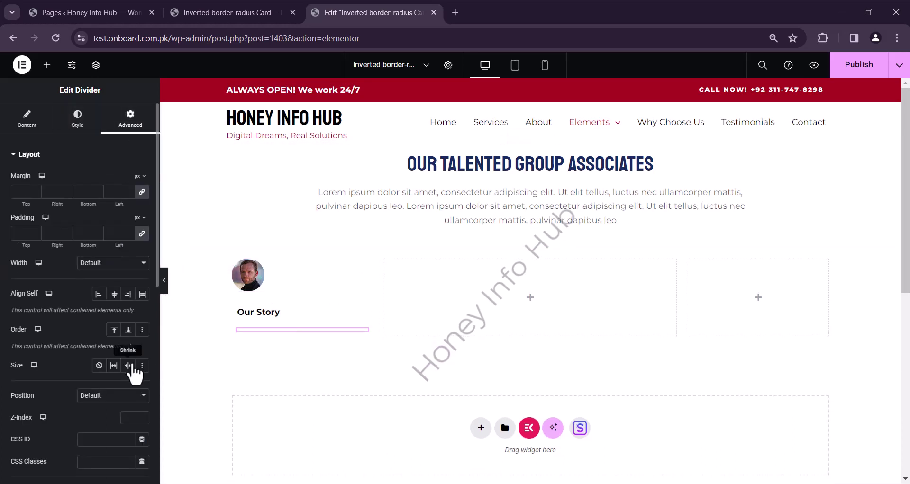
pyautogui.click(140, 396)
pyautogui.click(131, 415)
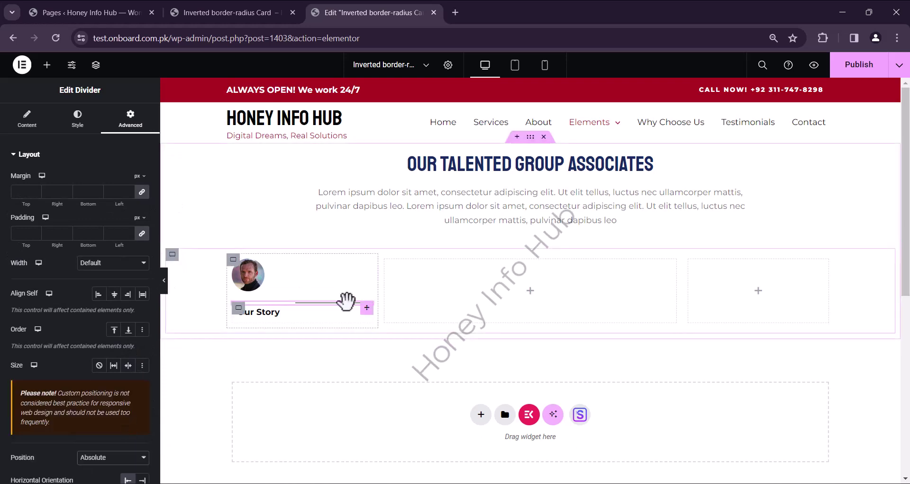
pyautogui.moveTo(363, 307); pyautogui.dragTo(361, 317)
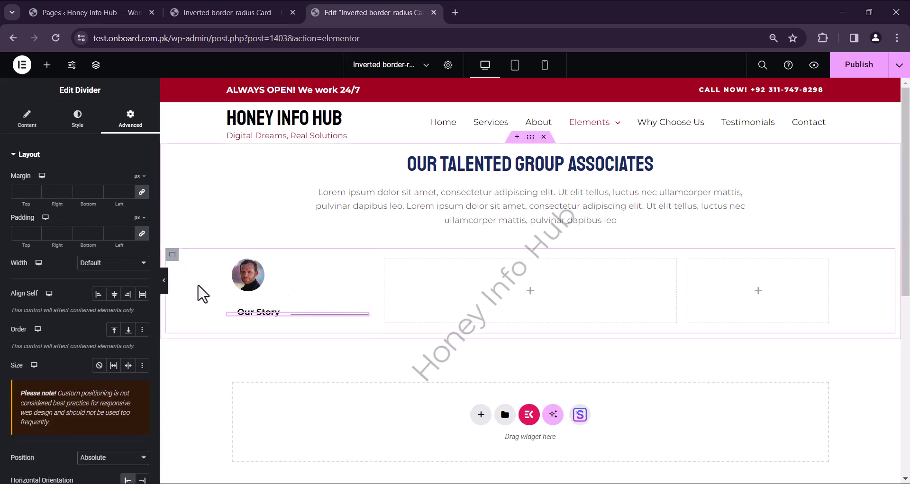
# Set the divider's line weight to 1.7 px.
pyautogui.click(29, 120)
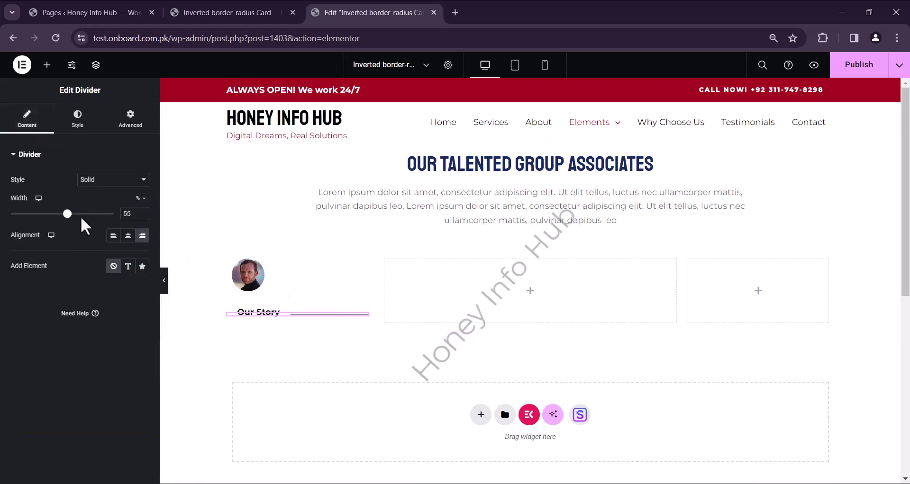
pyautogui.click(80, 122)
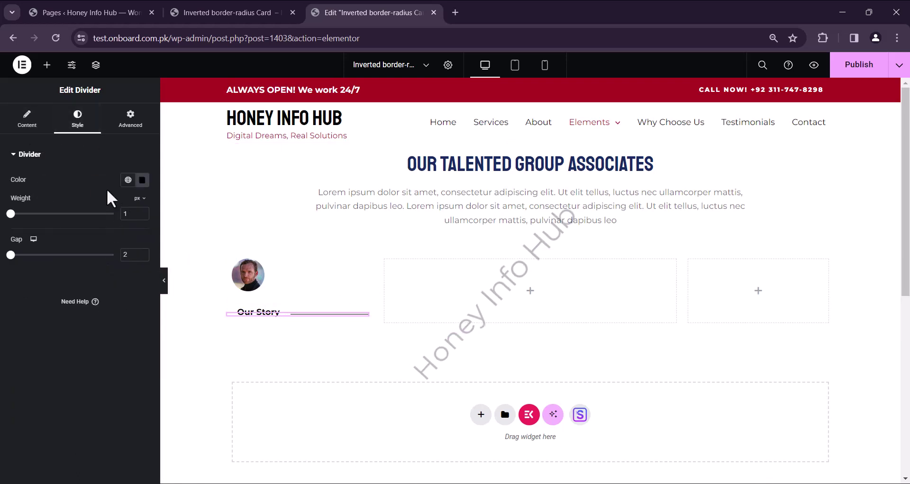
pyautogui.click(142, 211)
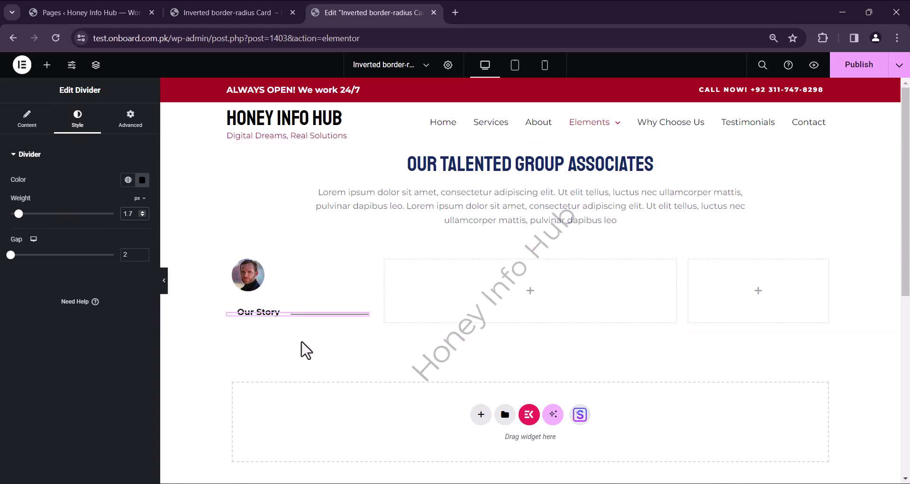
# Add a Text Editor widget below "Our Story" and insert the red arrow image from the media library at the start of its text.
pyautogui.click(47, 65)
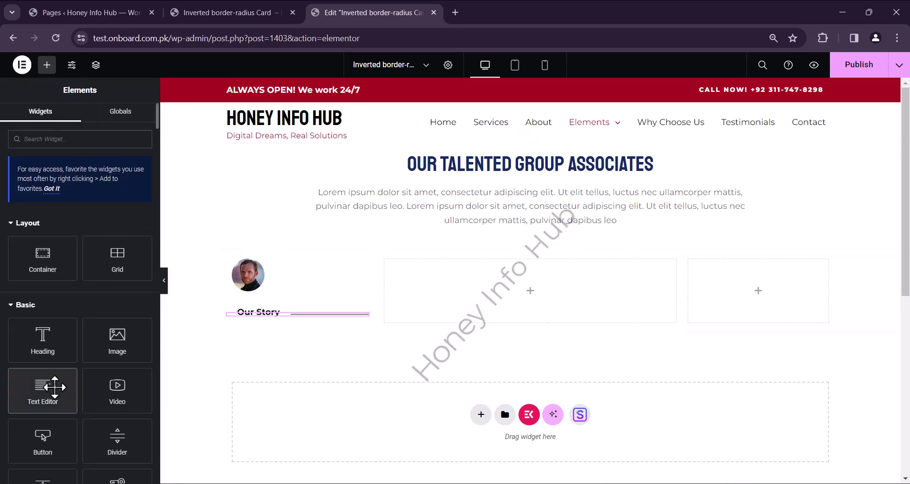
pyautogui.moveTo(49, 384); pyautogui.dragTo(291, 328)
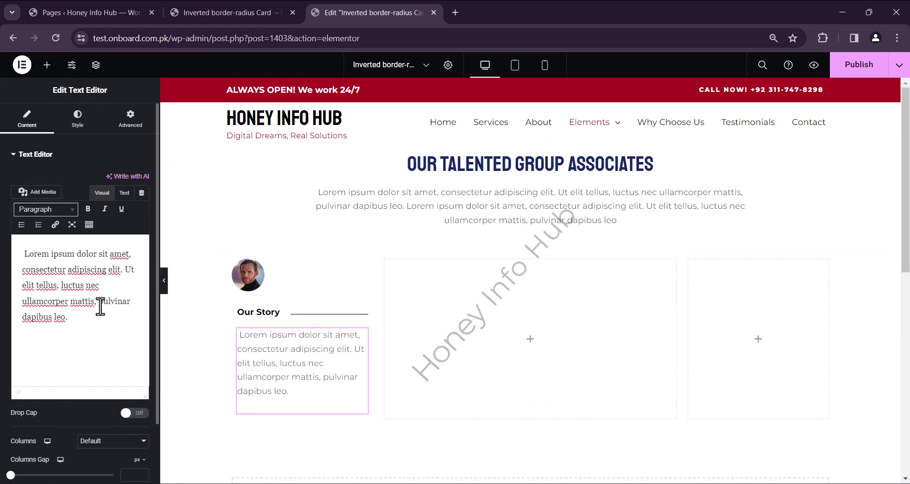
pyautogui.click(34, 194)
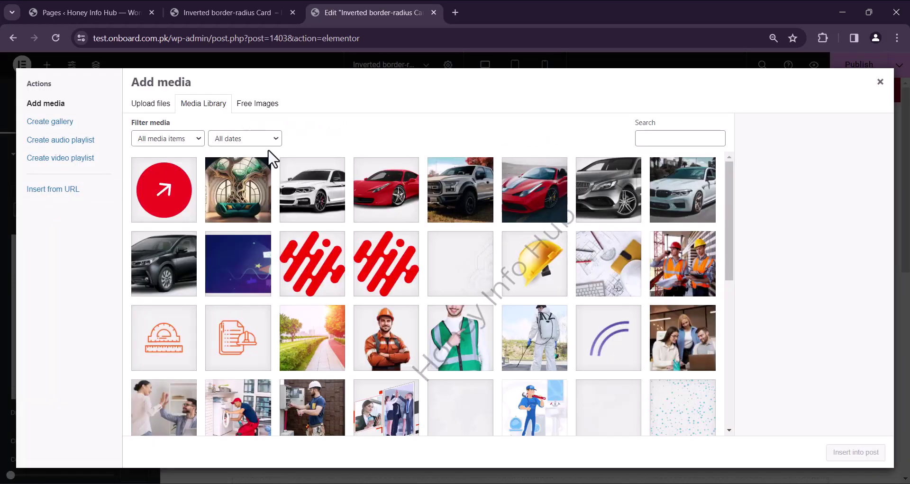
pyautogui.click(164, 186)
pyautogui.click(846, 454)
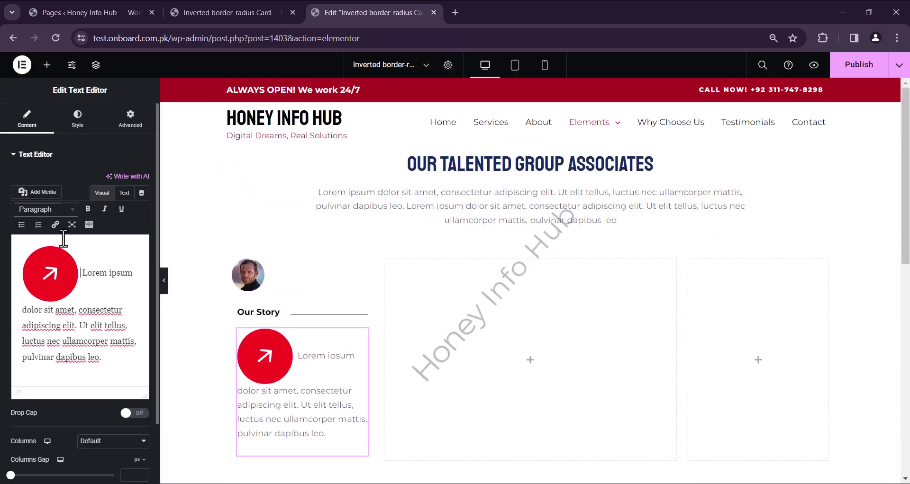
# Align the red arrow image left within the text and give it a custom size of 75 × 75 pixels.
pyautogui.click(48, 284)
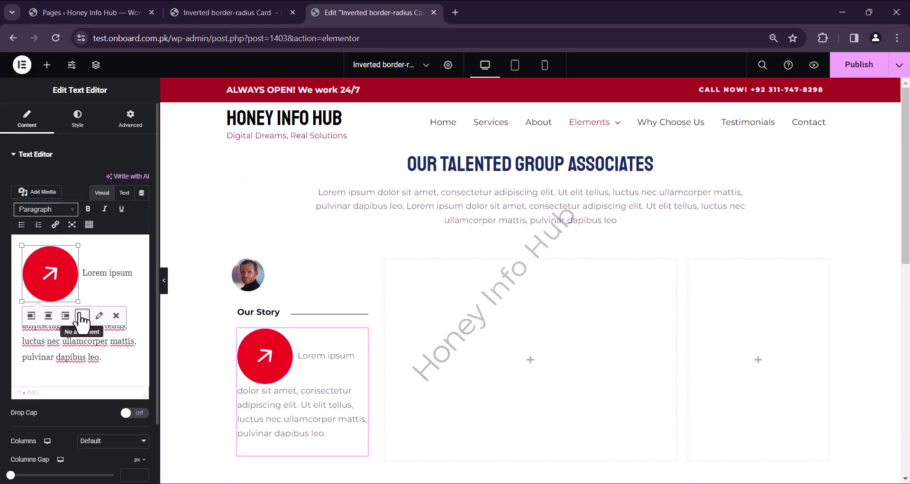
pyautogui.click(32, 319)
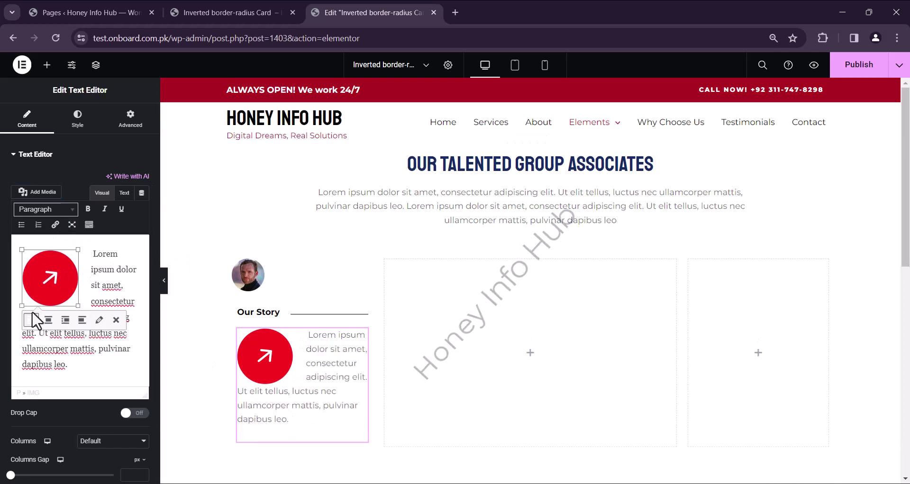
pyautogui.click(99, 321)
pyautogui.click(267, 238)
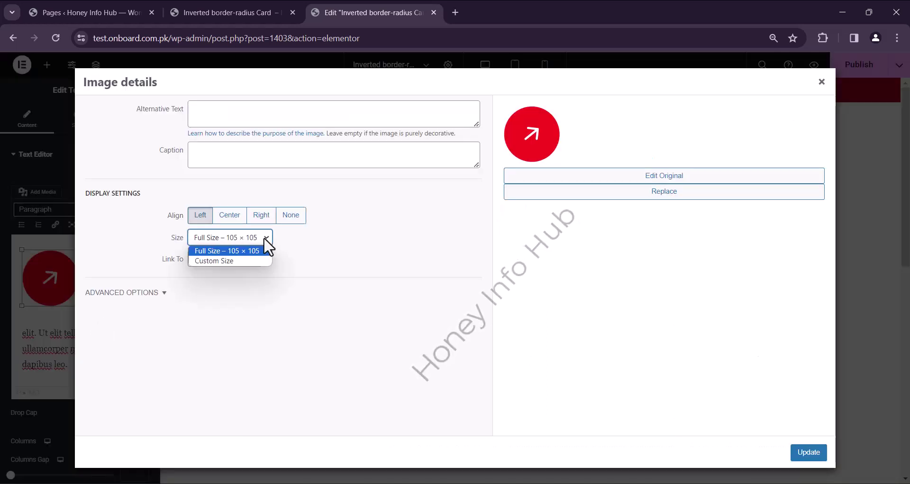
pyautogui.click(240, 251)
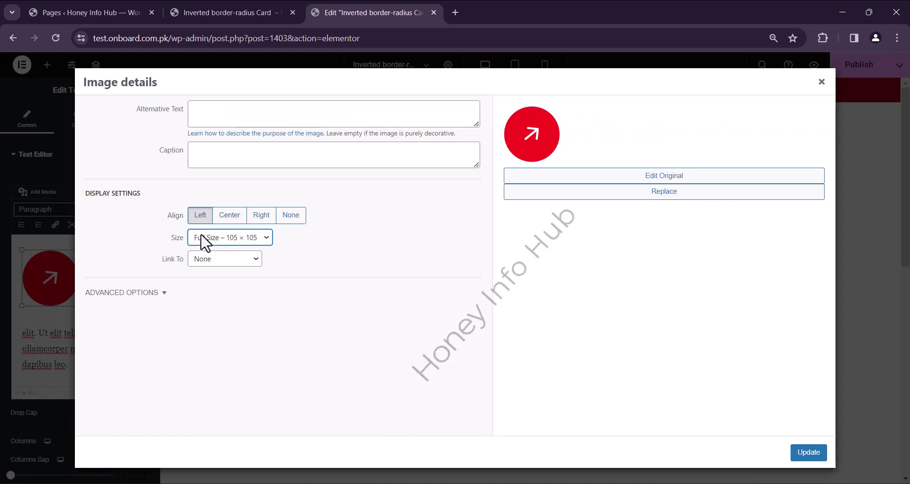
pyautogui.click(215, 234)
pyautogui.click(218, 261)
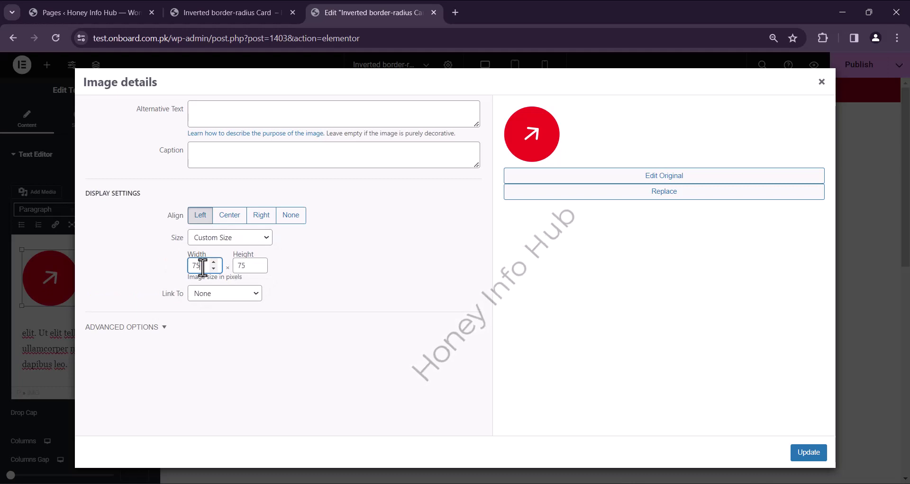
pyautogui.click(808, 452)
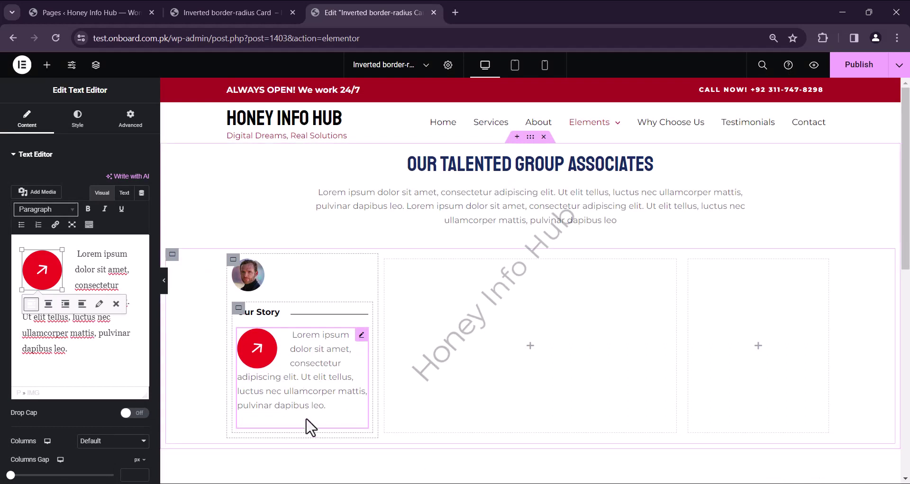
# Add an Icon List widget below the "Our Story" text and remove all but its first item.
pyautogui.click(131, 119)
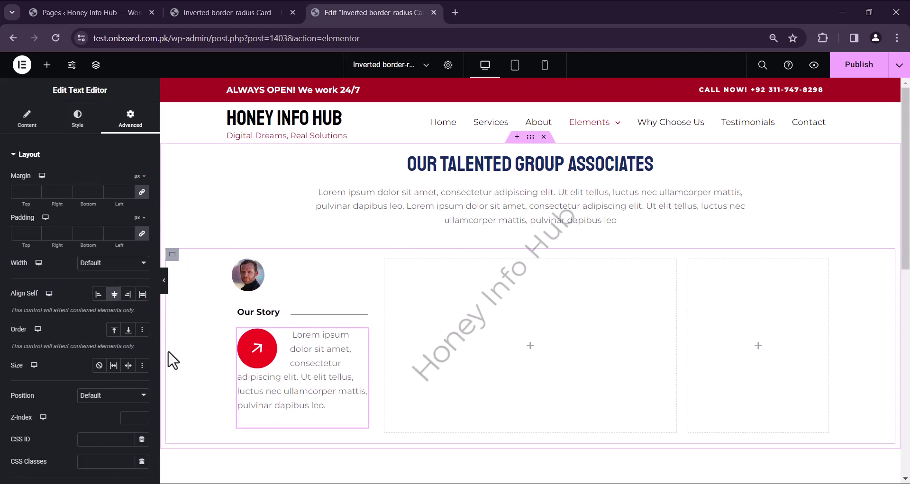
pyautogui.click(47, 65)
pyautogui.scroll(-3, 29, 402)
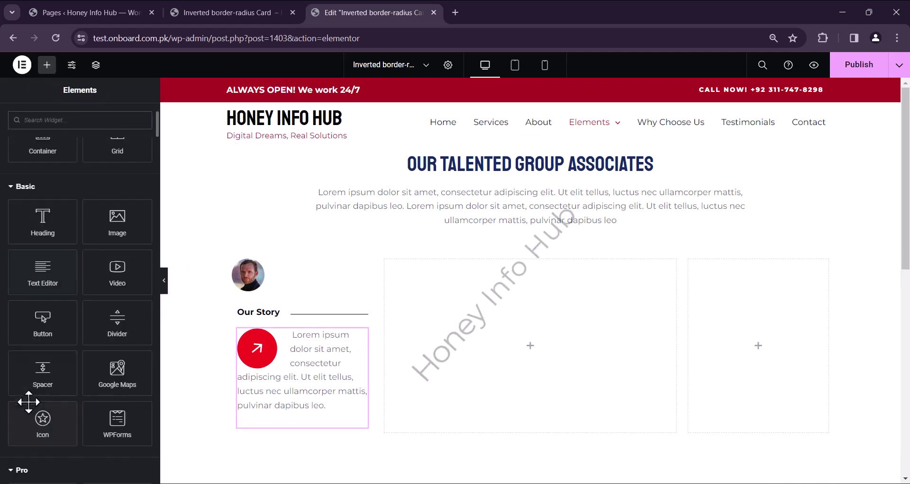
pyautogui.click(67, 120)
pyautogui.write('icon')
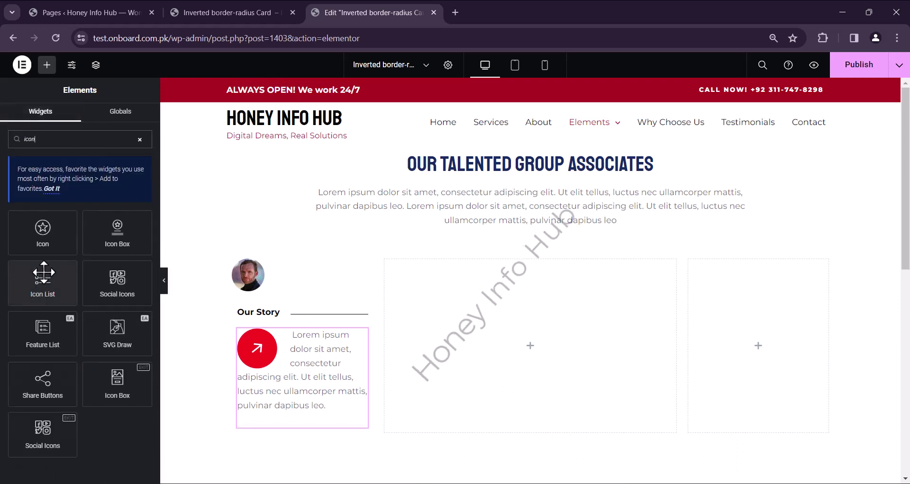
pyautogui.moveTo(44, 273); pyautogui.dragTo(334, 417)
pyautogui.click(139, 246)
pyautogui.click(138, 246)
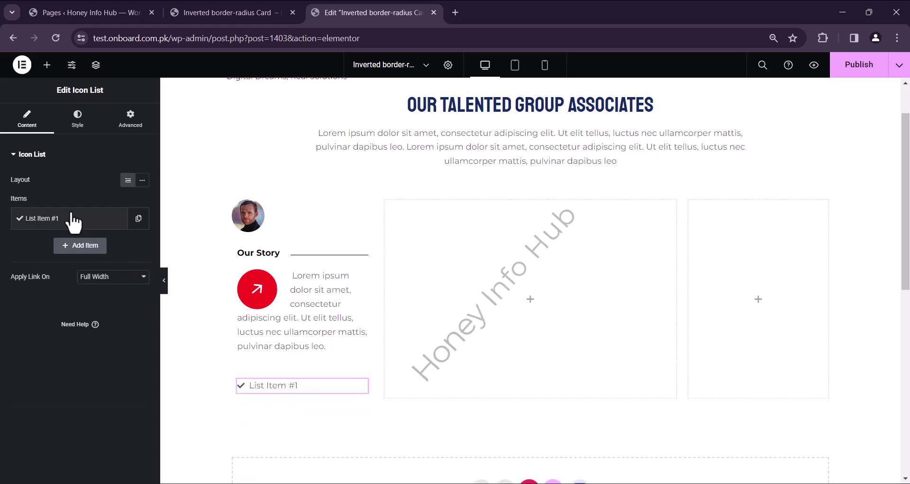
# Clear the text of the remaining icon list item.
pyautogui.click(71, 218)
pyautogui.click(93, 256)
pyautogui.press('BackSpace')
pyautogui.press('BackSpace')
pyautogui.press('BackSpace')
pyautogui.press('BackSpace')
pyautogui.press('BackSpace')
pyautogui.press('BackSpace')
pyautogui.press('BackSpace')
pyautogui.press('BackSpace')
pyautogui.press('BackSpace')
pyautogui.press('BackSpace')
pyautogui.press('BackSpace')
pyautogui.press('BackSpace')
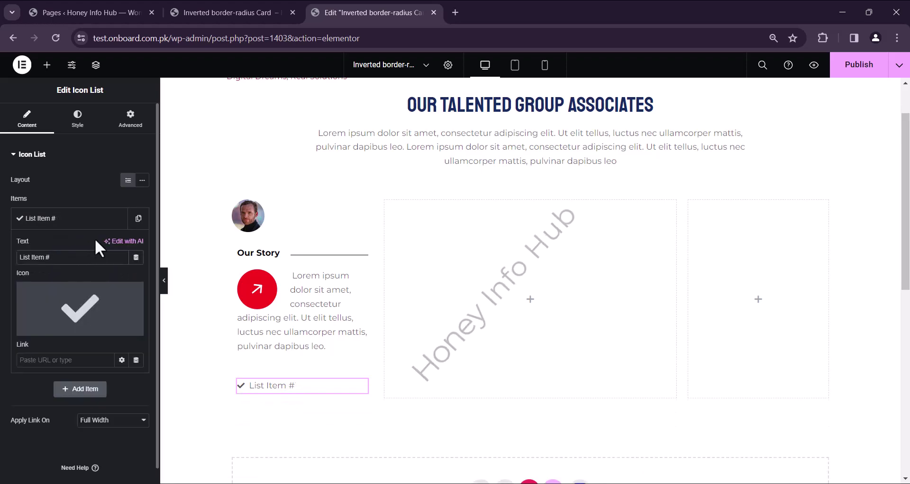
# Replace the list item's check icon with the solid Star icon from the icon library.
pyautogui.click(90, 297)
pyautogui.click(366, 108)
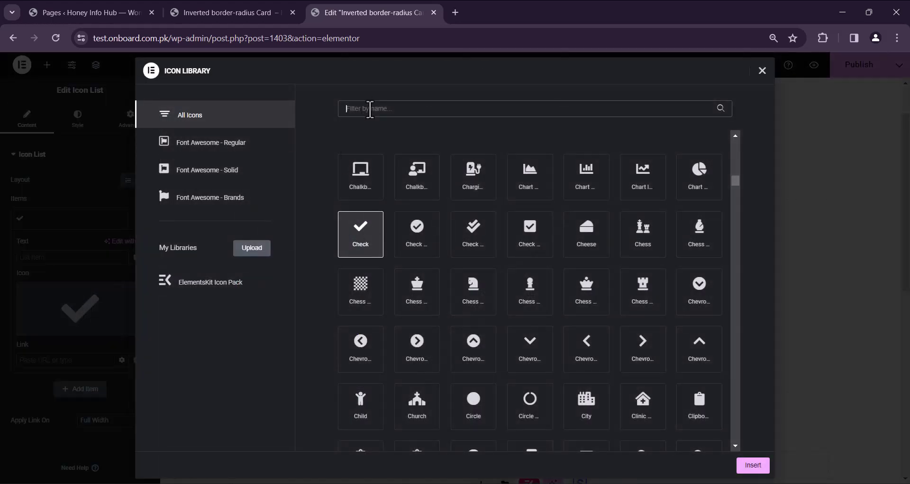
pyautogui.write('star')
pyautogui.click(647, 184)
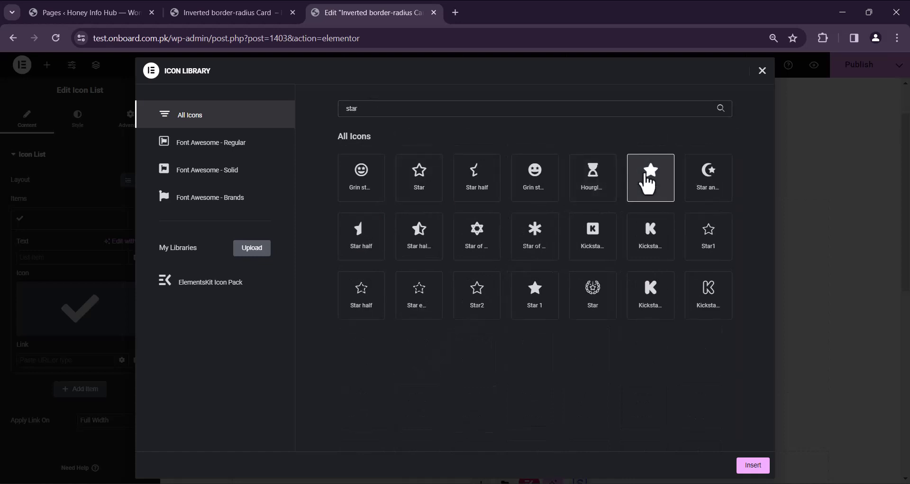
pyautogui.click(753, 465)
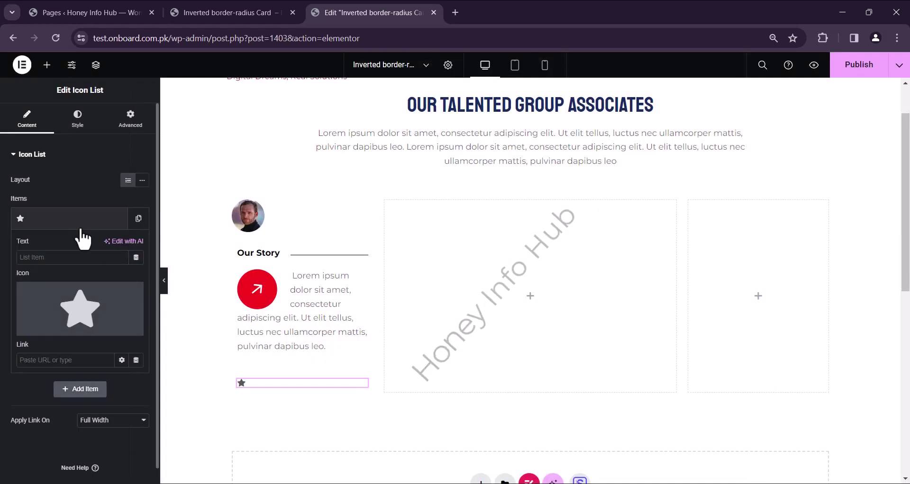
# Duplicate the star item until the icon list holds five stars.
pyautogui.click(131, 228)
pyautogui.click(131, 228)
pyautogui.click(117, 246)
pyautogui.click(118, 282)
pyautogui.click(116, 303)
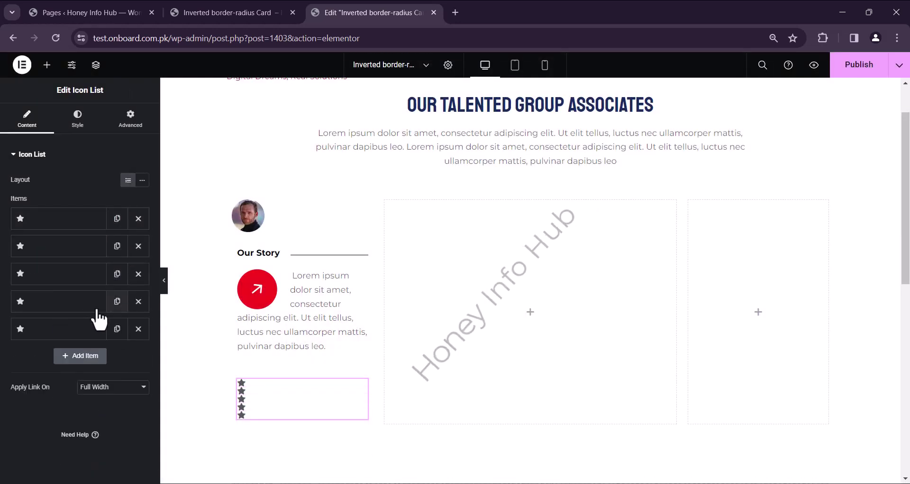
# Change the fifth list item's icon to the half-filled star.
pyautogui.click(38, 336)
pyautogui.click(77, 417)
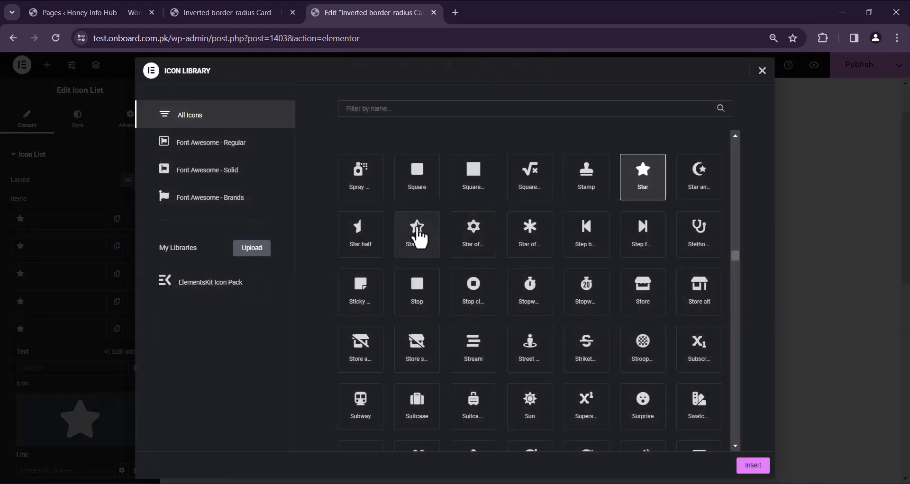
pyautogui.click(416, 234)
pyautogui.click(749, 465)
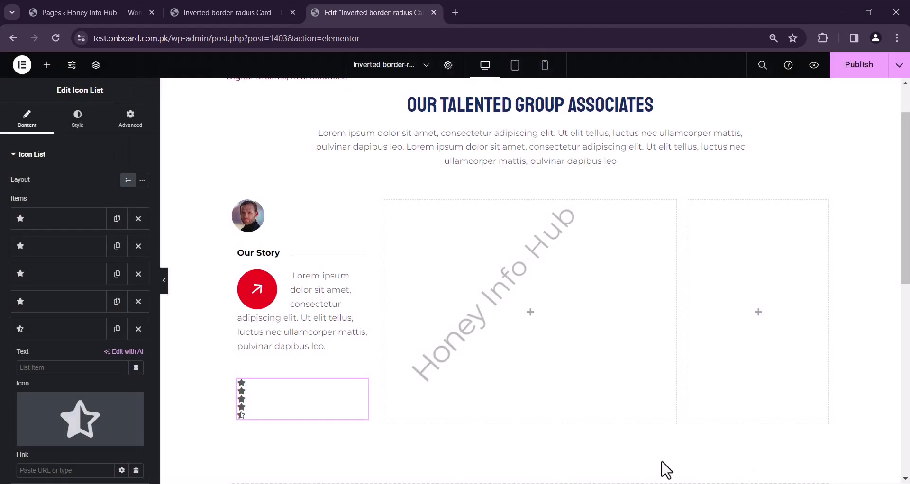
# Lay the star list out inline and set the space between its items to 1 px.
pyautogui.click(143, 181)
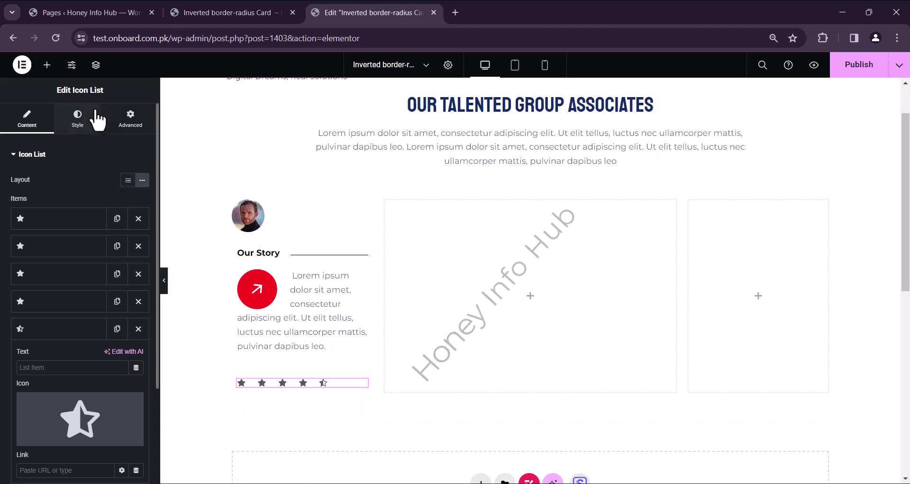
pyautogui.click(78, 118)
pyautogui.click(143, 188)
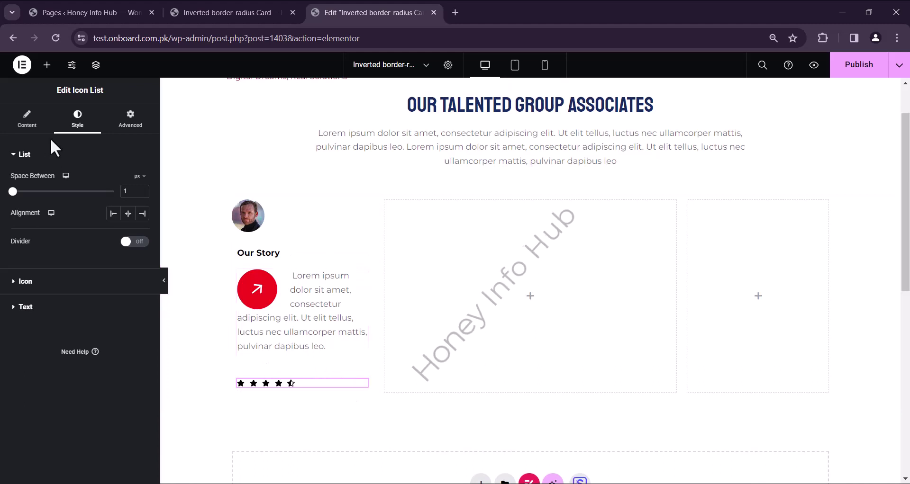
# Colour the star icons with the yellow-orange global color.
pyautogui.click(25, 282)
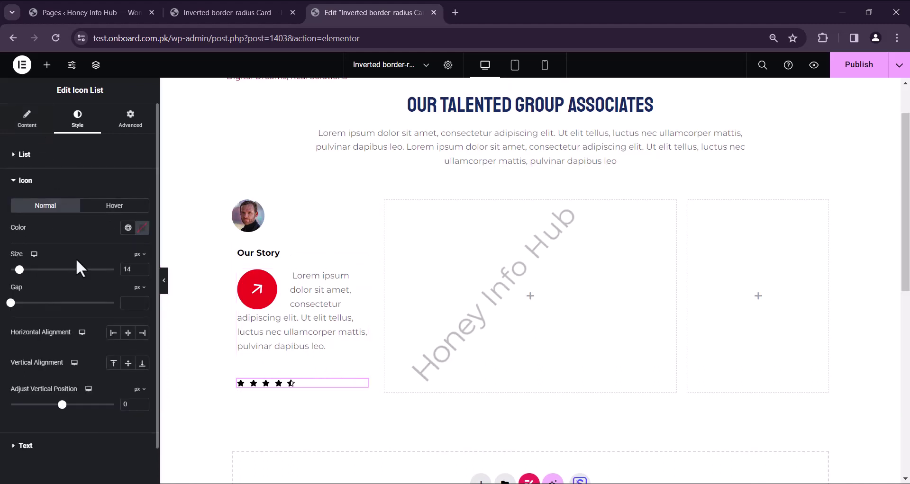
pyautogui.click(128, 229)
pyautogui.scroll(-2, 35, 346)
pyautogui.click(38, 291)
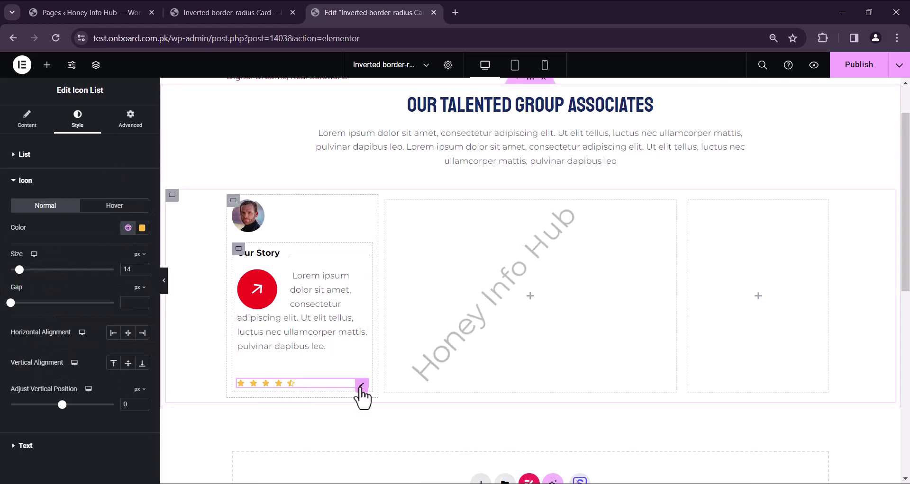
# Try a top margin of -20 px, then -2 px, on the star list.
pyautogui.click(129, 120)
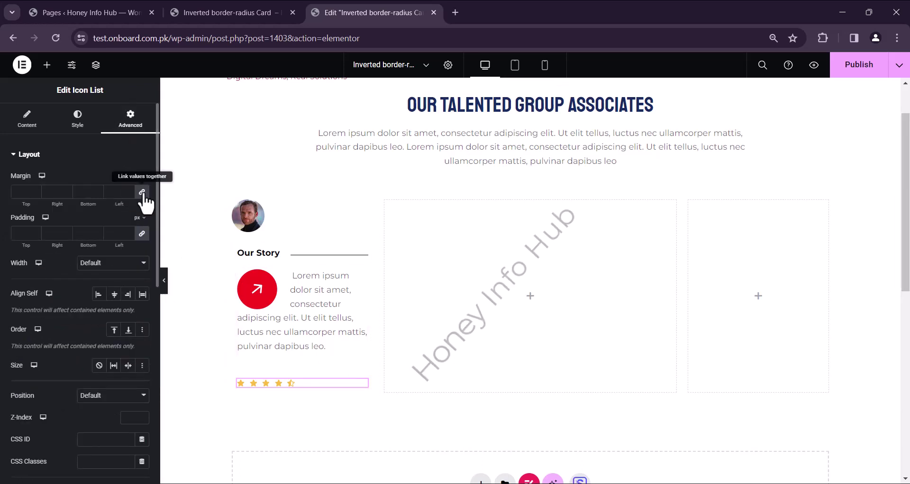
pyautogui.click(35, 195)
pyautogui.write('-20')
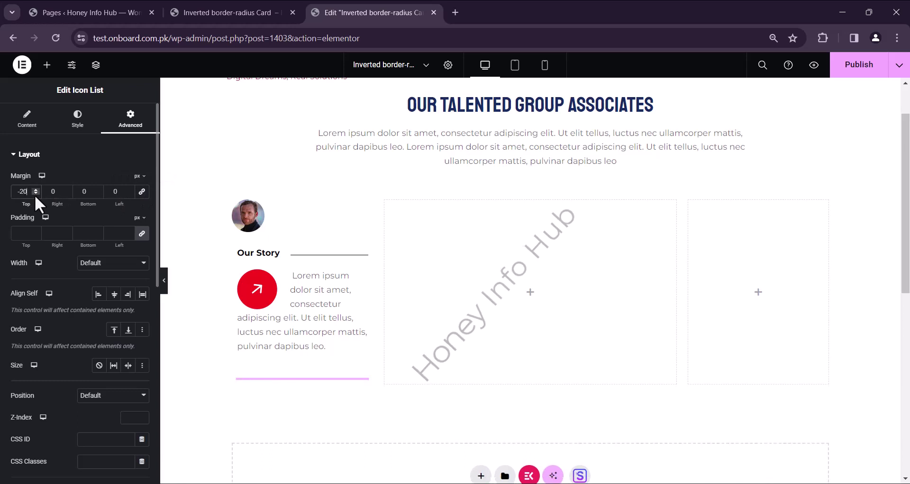
pyautogui.press('BackSpace')
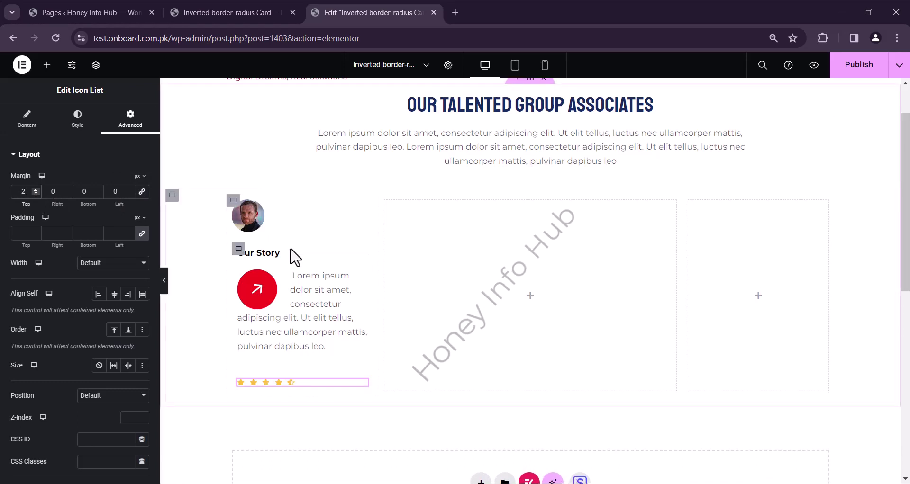
pyautogui.click(288, 367)
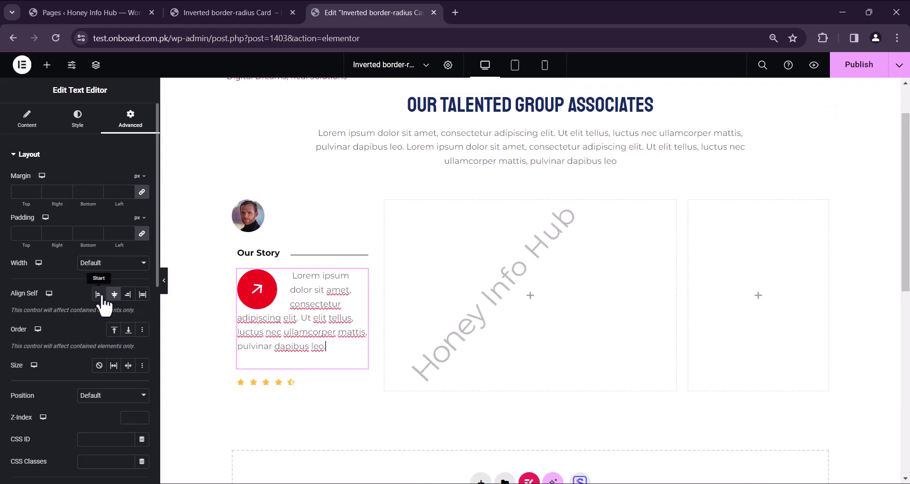
pyautogui.click(26, 121)
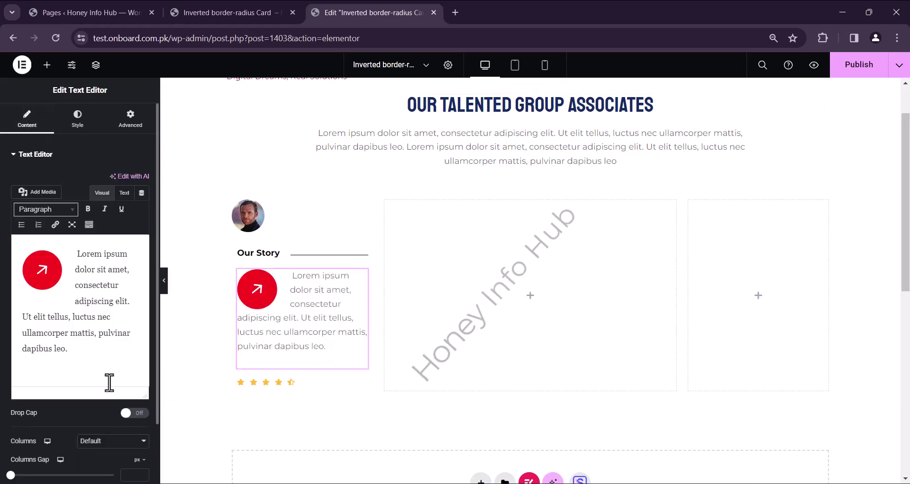
pyautogui.click(77, 119)
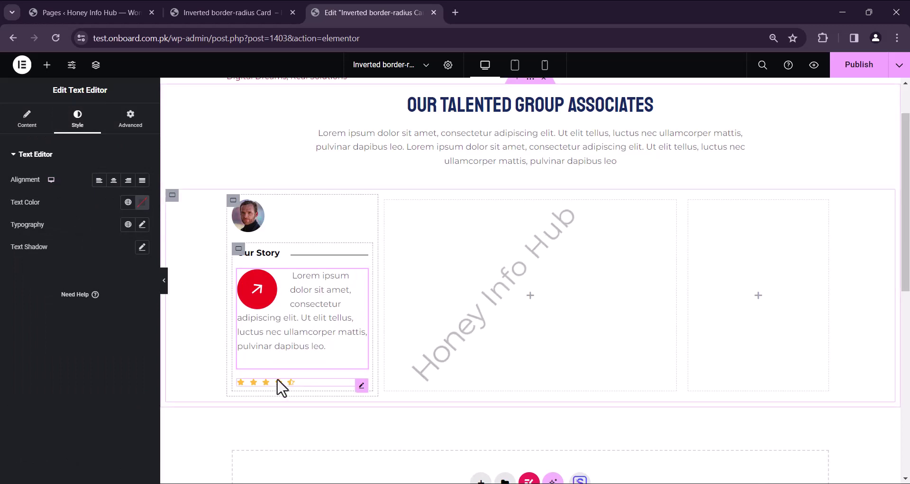
# Reset the star list's top margin to 0 px and leave its top padding at 0 px.
pyautogui.click(361, 386)
pyautogui.scroll(-5, 81, 381)
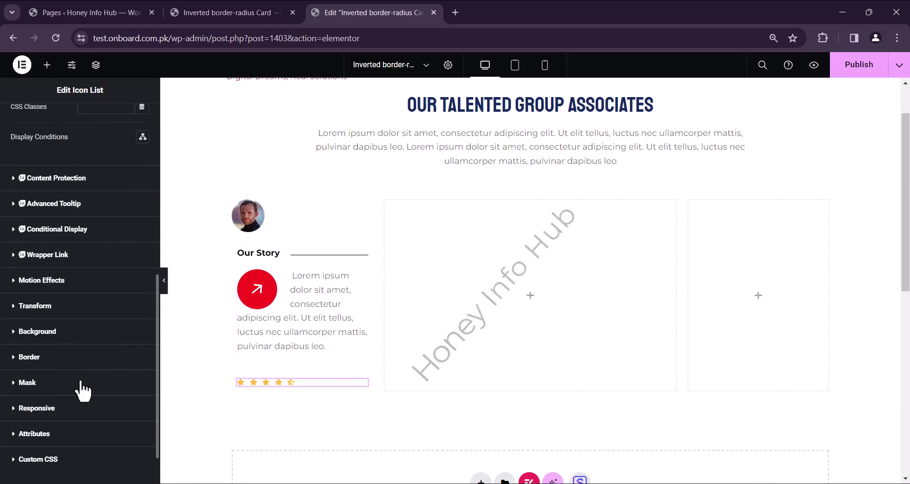
pyautogui.scroll(5, 71, 331)
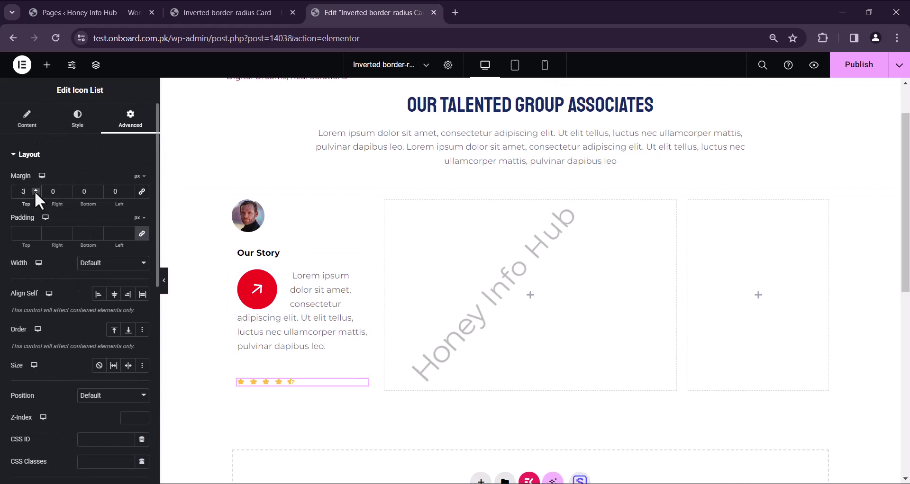
pyautogui.click(35, 189)
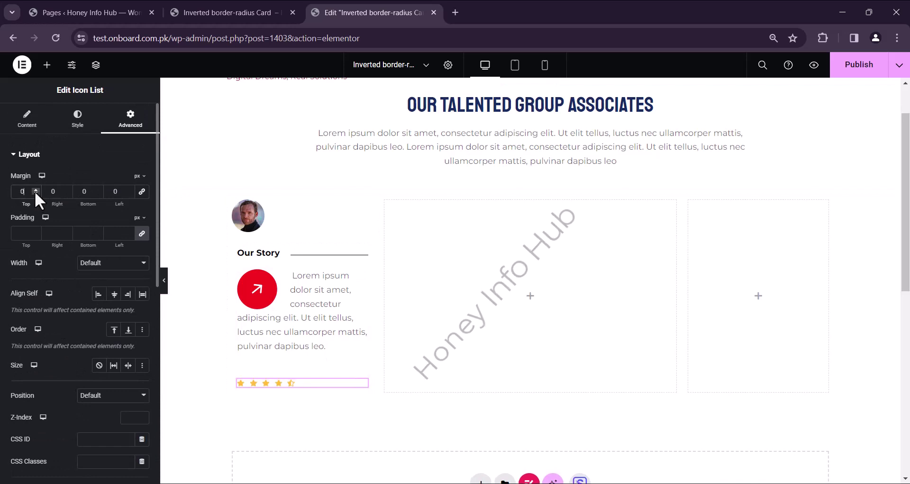
pyautogui.click(35, 231)
pyautogui.click(35, 235)
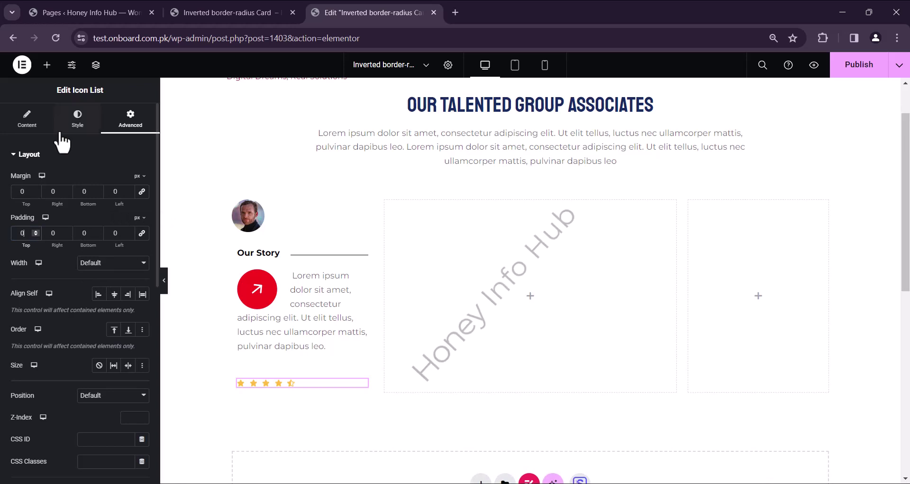
# Adjust the star icons' vertical position to -2 px.
pyautogui.click(80, 122)
pyautogui.click(41, 283)
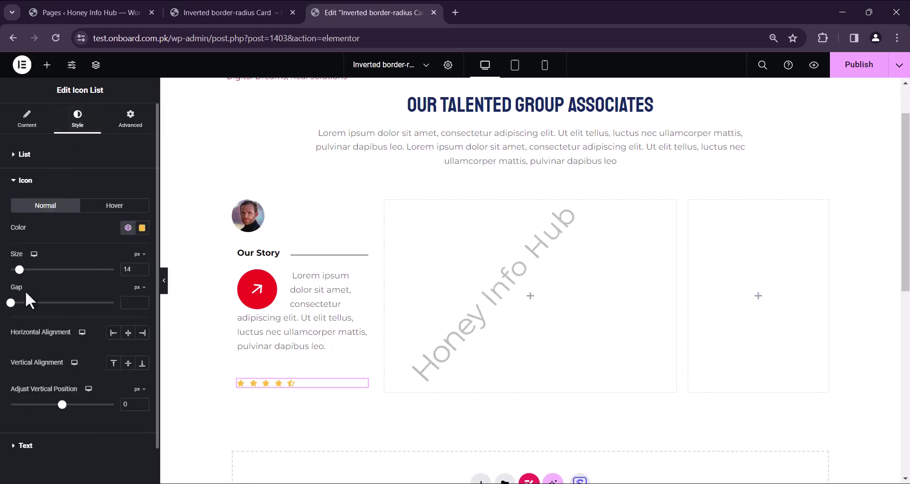
pyautogui.moveTo(62, 404); pyautogui.dragTo(35, 404)
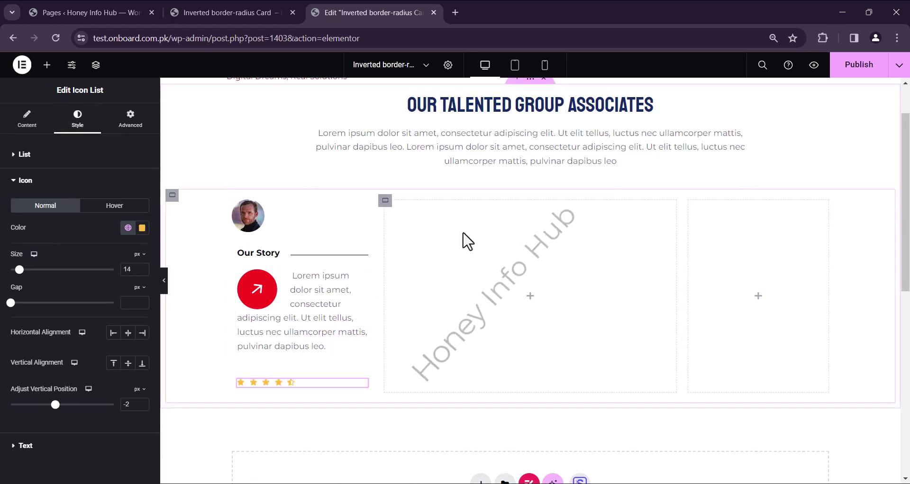
# Find the Counter widget by searching for "cou" and add it to the empty third column.
pyautogui.click(48, 66)
pyautogui.scroll(-2, 71, 246)
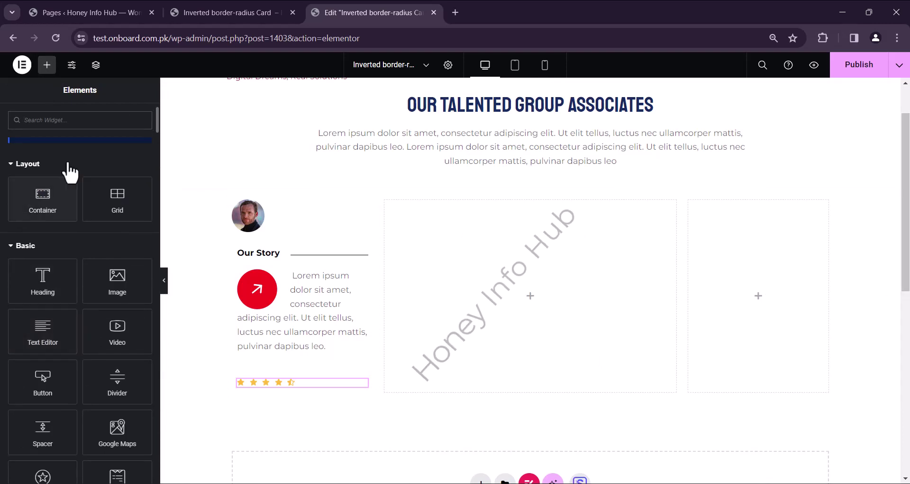
pyautogui.click(67, 120)
pyautogui.write('cou')
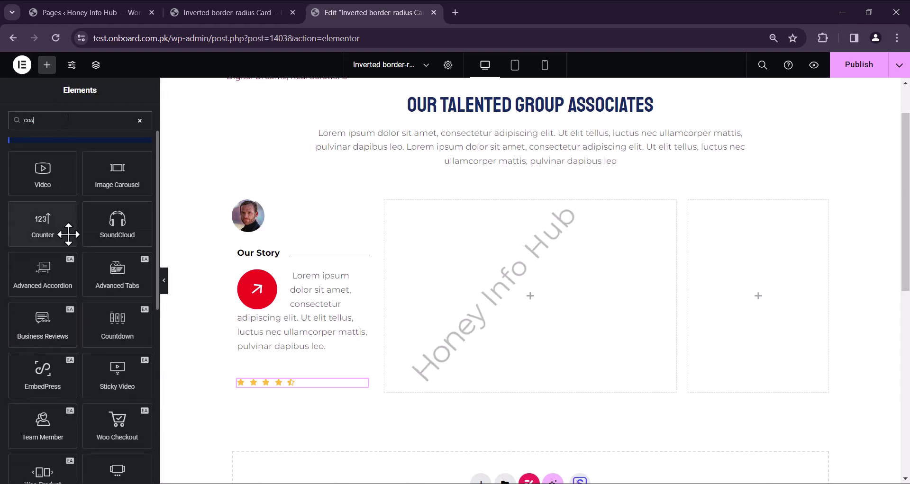
pyautogui.moveTo(66, 221); pyautogui.dragTo(754, 240)
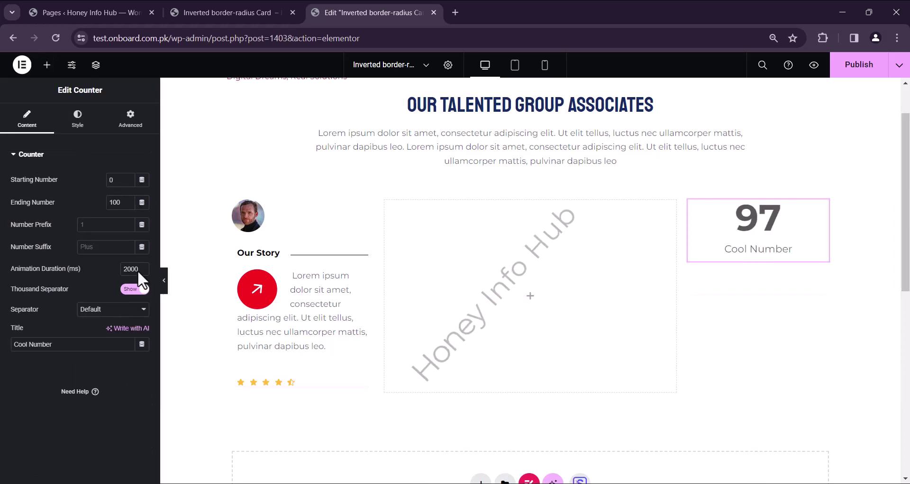
# Give the counter a "+" suffix, an ending number of 20 and the title "Project Done".
pyautogui.click(100, 248)
pyautogui.write('+')
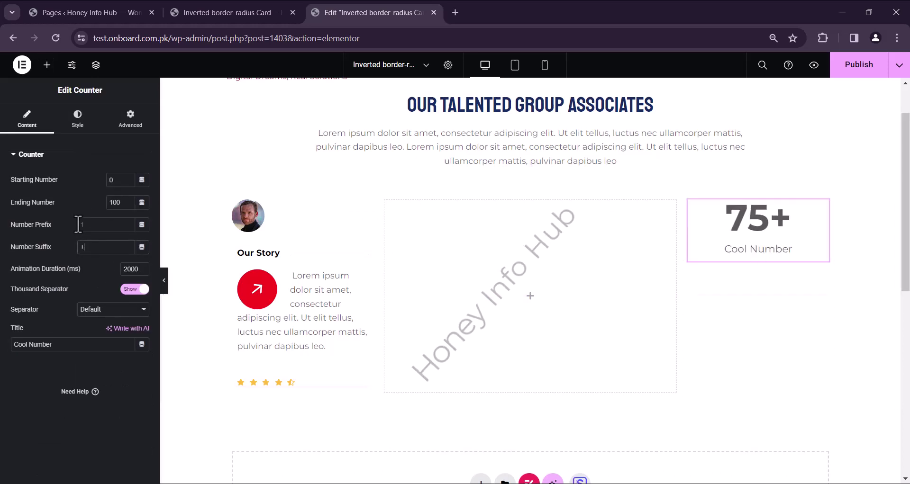
pyautogui.click(124, 202)
pyautogui.press('BackSpace')
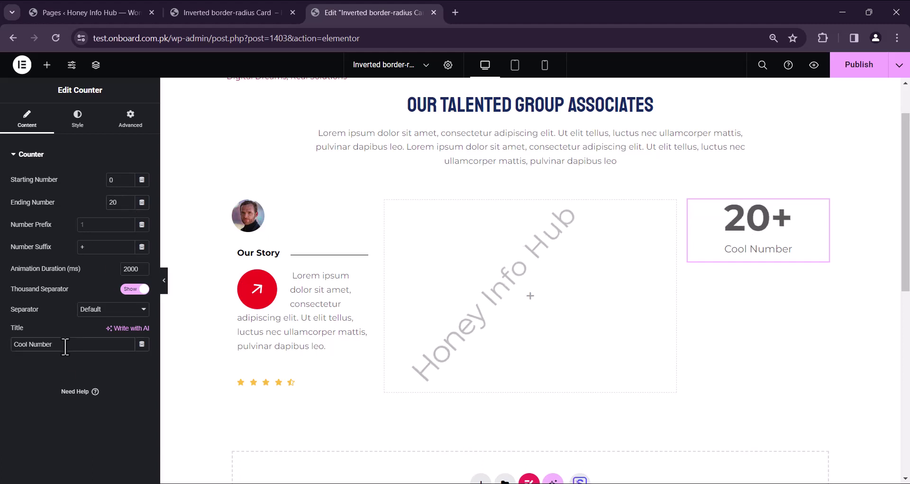
pyautogui.press('super+v')
pyautogui.click(73, 243)
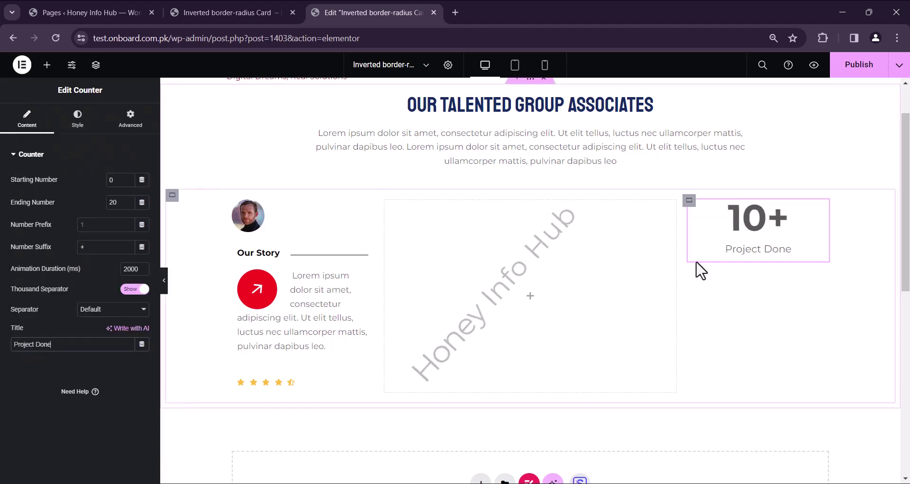
# Colour the Project Done counter's number with the green global color.
pyautogui.click(76, 123)
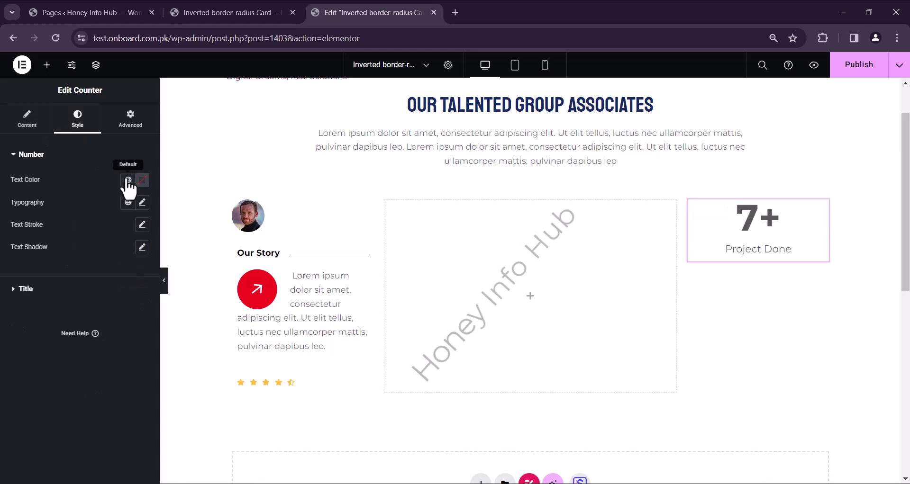
pyautogui.click(128, 180)
pyautogui.scroll(-3, 34, 315)
pyautogui.click(29, 262)
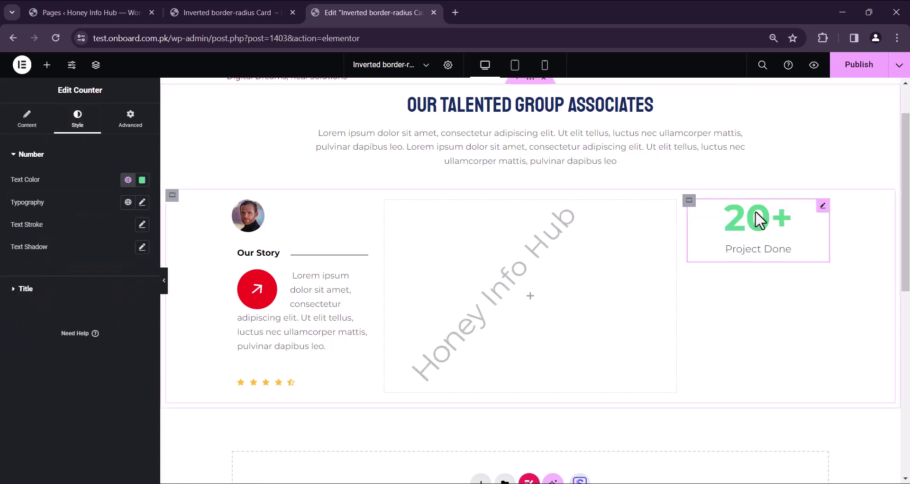
# Duplicate the Project Done counter twice so the third column holds three stacked counters.
pyautogui.rightClick(822, 221)
pyautogui.click(808, 240)
pyautogui.rightClick(784, 295)
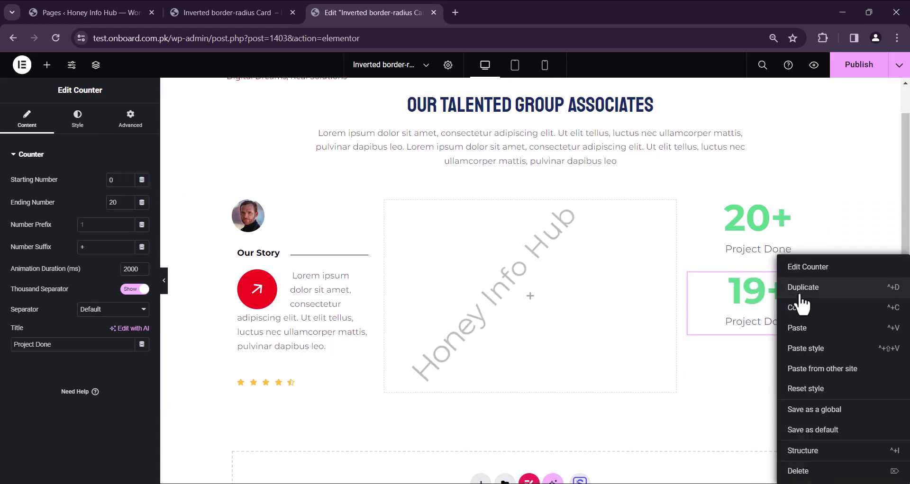
pyautogui.click(801, 294)
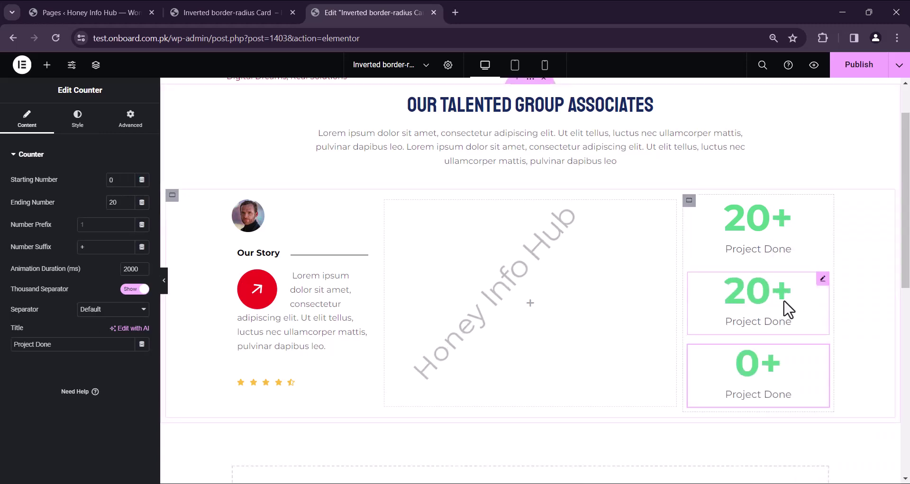
# Set the second counter's ending number to 30 and its title to "Happy Clients".
pyautogui.click(114, 202)
pyautogui.press('BackSpace')
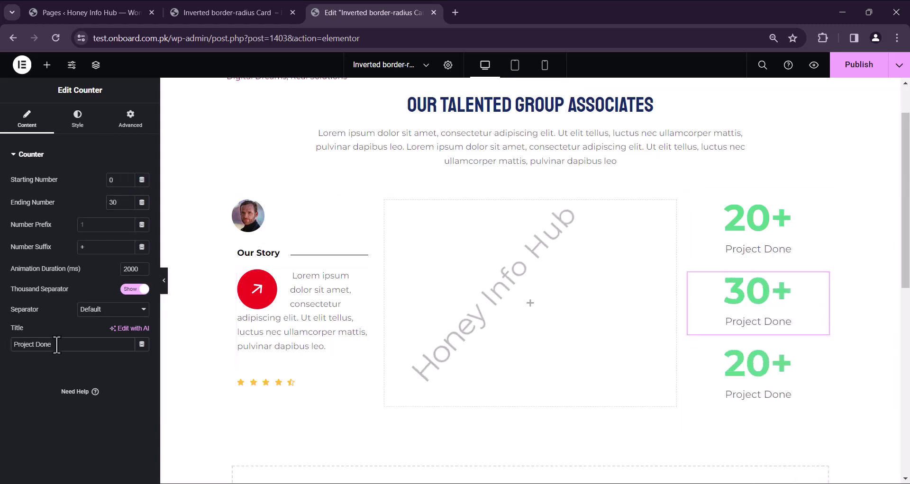
pyautogui.press('super+v')
pyautogui.click(54, 295)
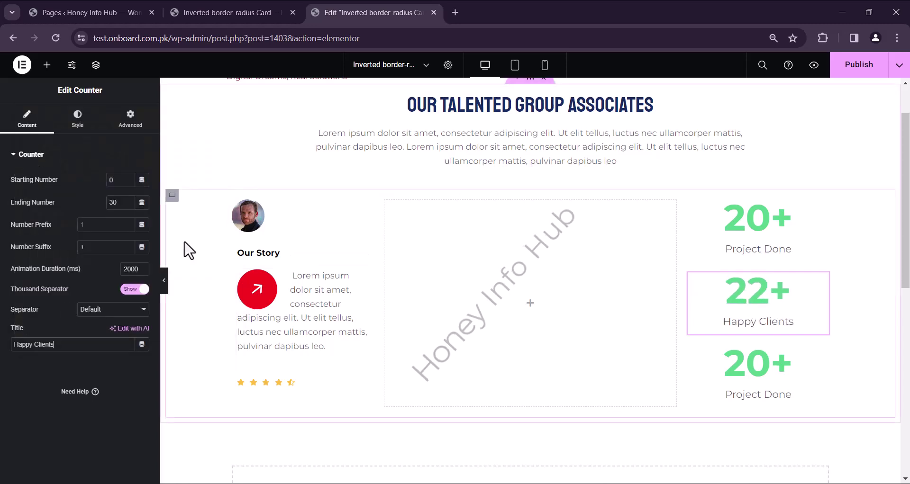
# Colour the Happy Clients counter's number with the blue global color.
pyautogui.click(77, 118)
pyautogui.click(128, 180)
pyautogui.click(40, 339)
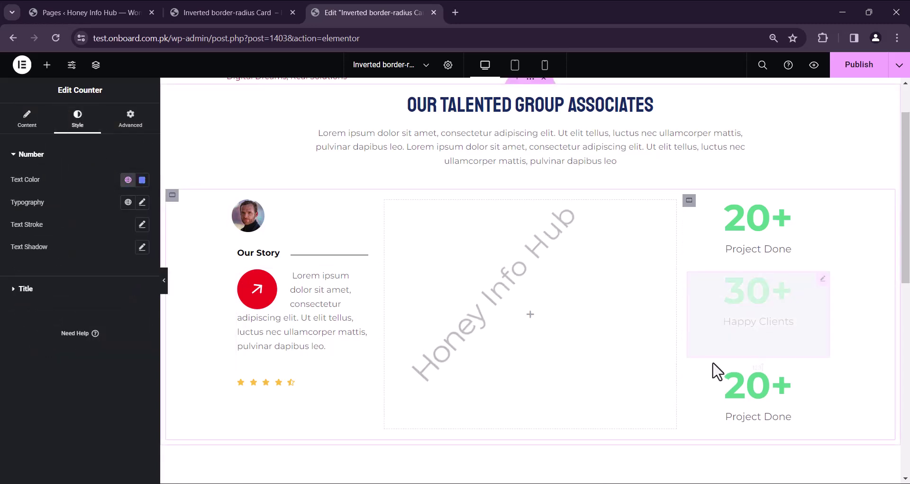
# Set the third counter's ending number to 25 and its title to "Your Experience".
pyautogui.click(774, 408)
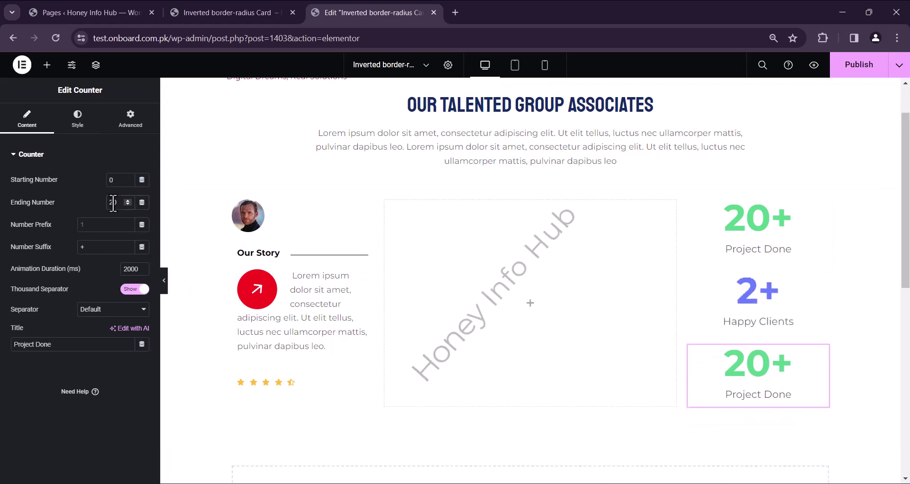
pyautogui.press('BackSpace')
pyautogui.write('25')
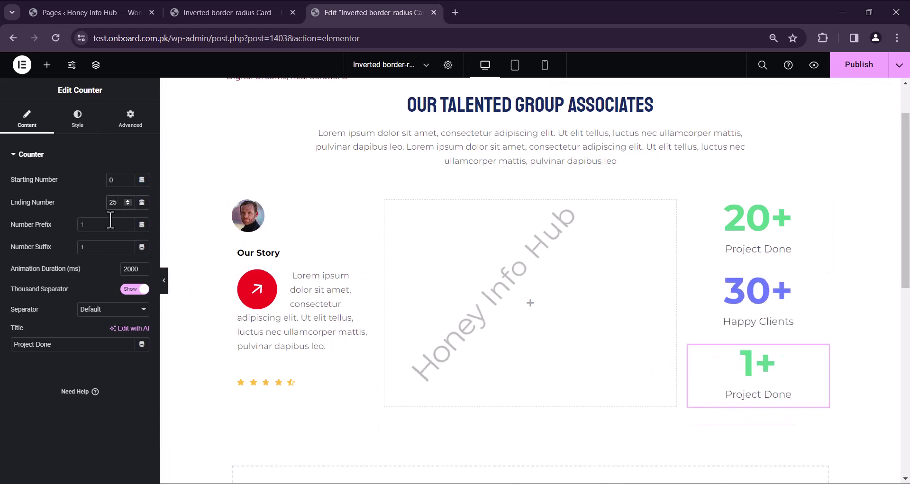
pyautogui.moveTo(69, 344); pyautogui.dragTo(66, 330)
pyautogui.press('super+v')
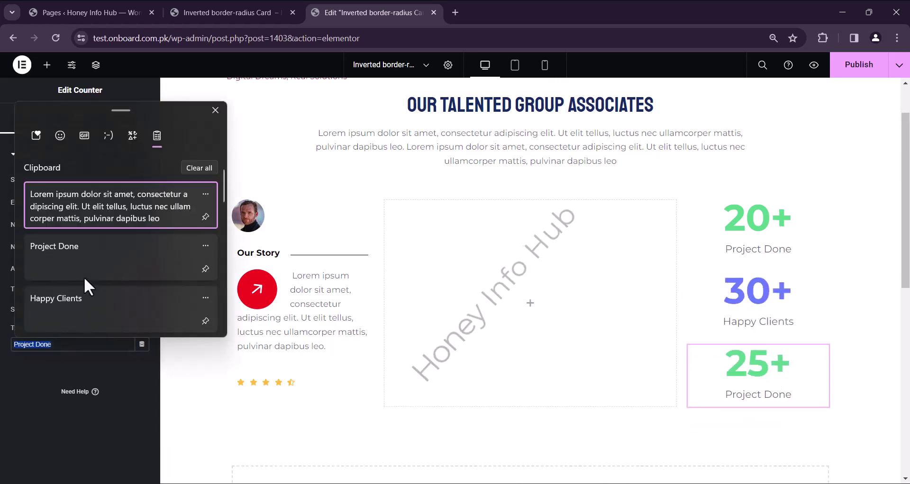
pyautogui.scroll(-2, 84, 277)
pyautogui.click(95, 298)
# Colour the Your Experience counter's number with the pinkish-red global color.
pyautogui.click(82, 136)
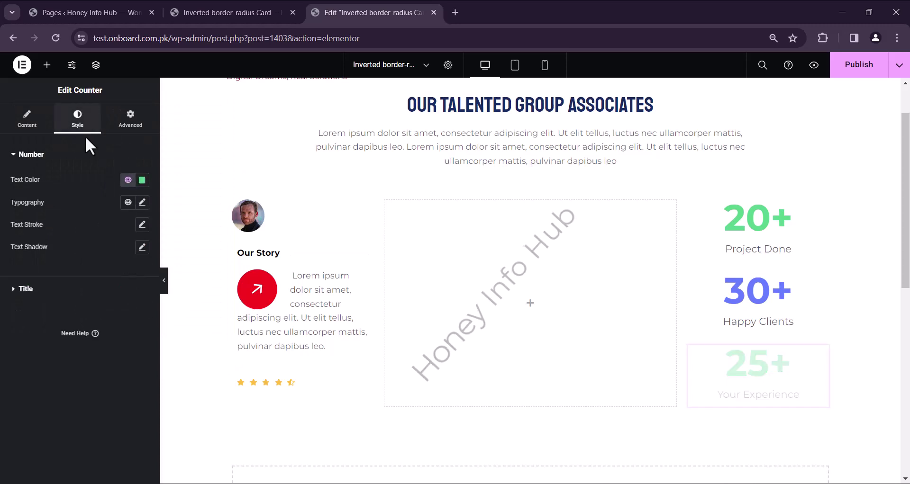
pyautogui.click(128, 180)
pyautogui.scroll(-4, 73, 289)
pyautogui.click(65, 268)
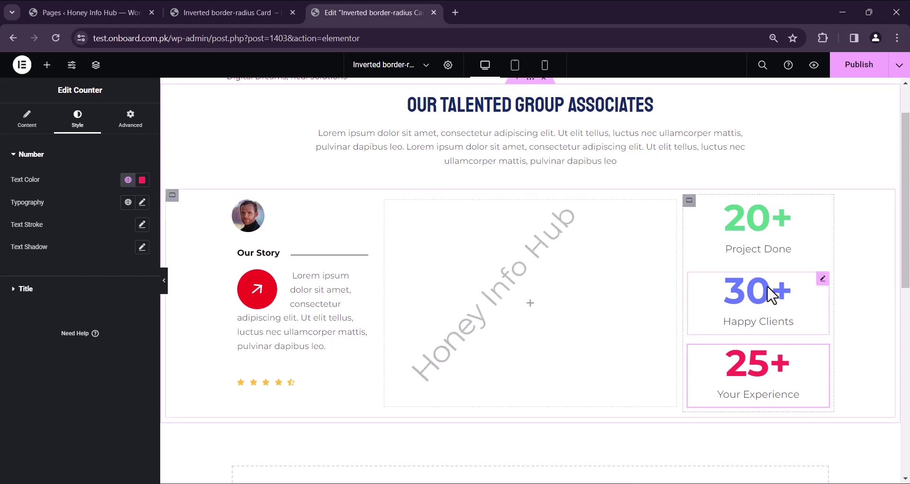
# Widen the middle column to 64% and add an Image widget inside it.
pyautogui.moveTo(682, 299); pyautogui.dragTo(822, 422)
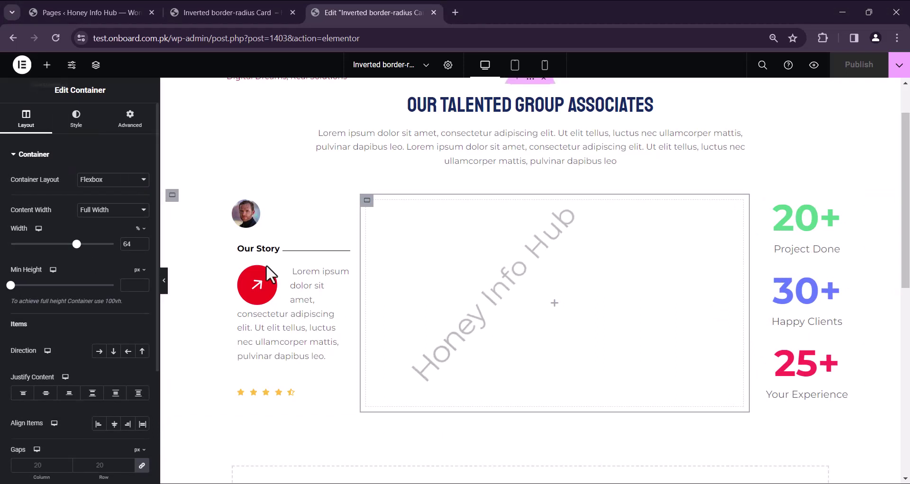
pyautogui.click(47, 65)
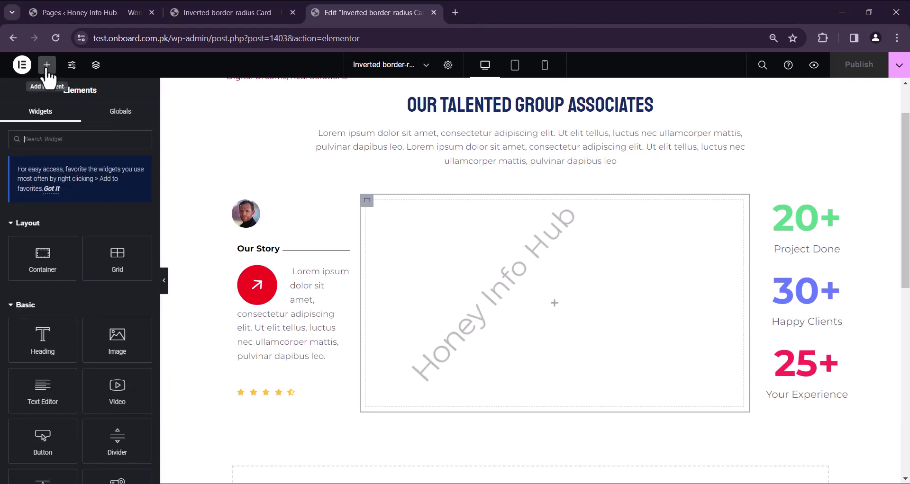
pyautogui.moveTo(118, 339); pyautogui.dragTo(490, 284)
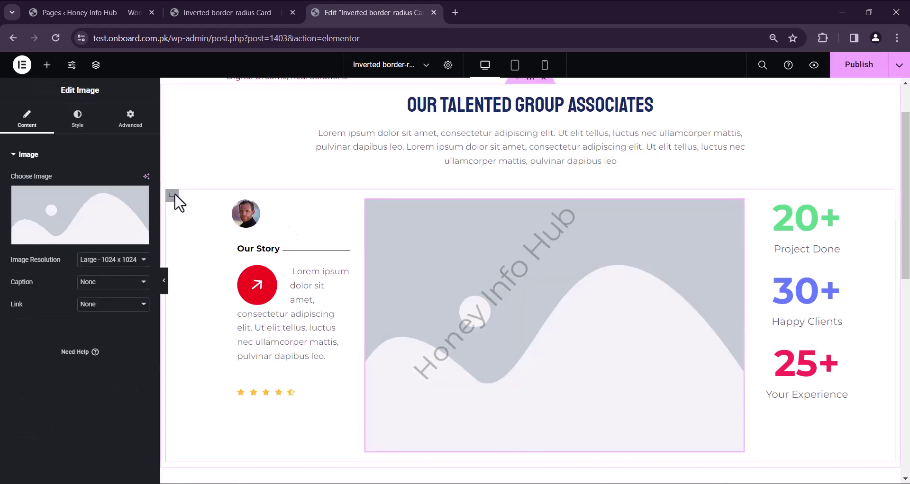
# Upload the room photo 01-3 from the Downloads folder and use it as the middle column's image.
pyautogui.click(63, 225)
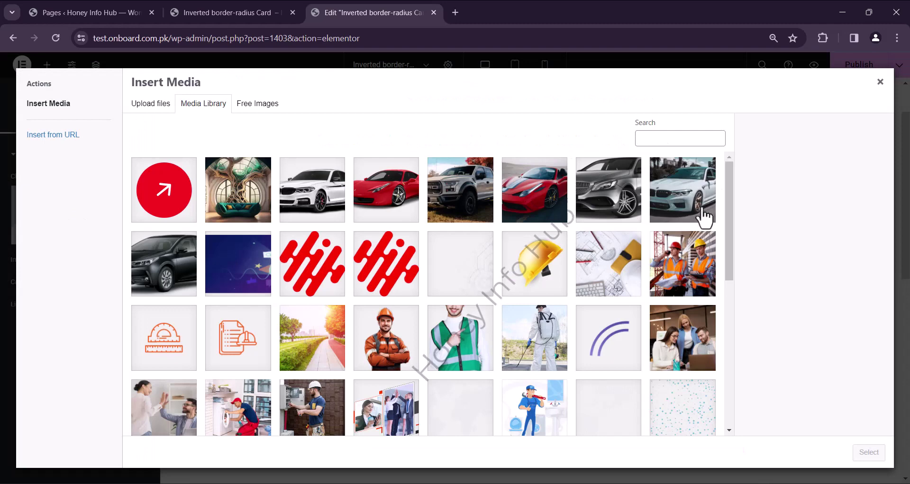
pyautogui.click(142, 104)
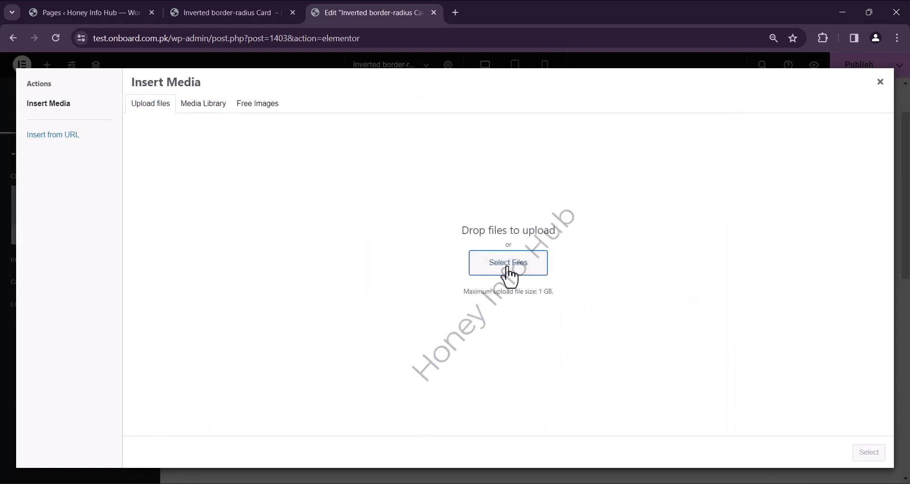
pyautogui.click(508, 264)
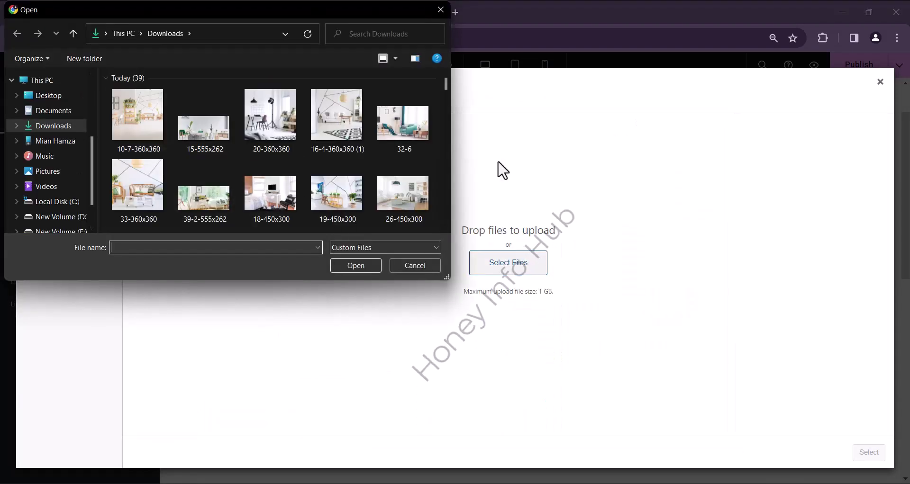
pyautogui.scroll(-1, 360, 171)
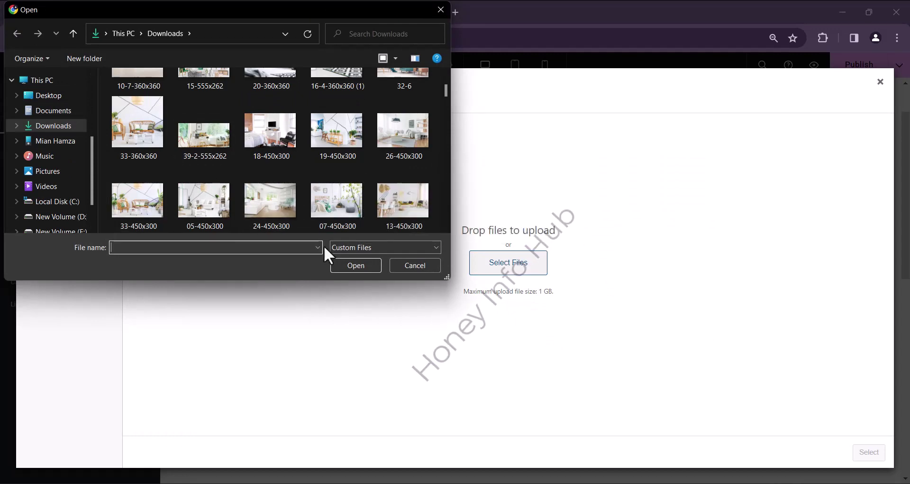
pyautogui.scroll(-1, 379, 198)
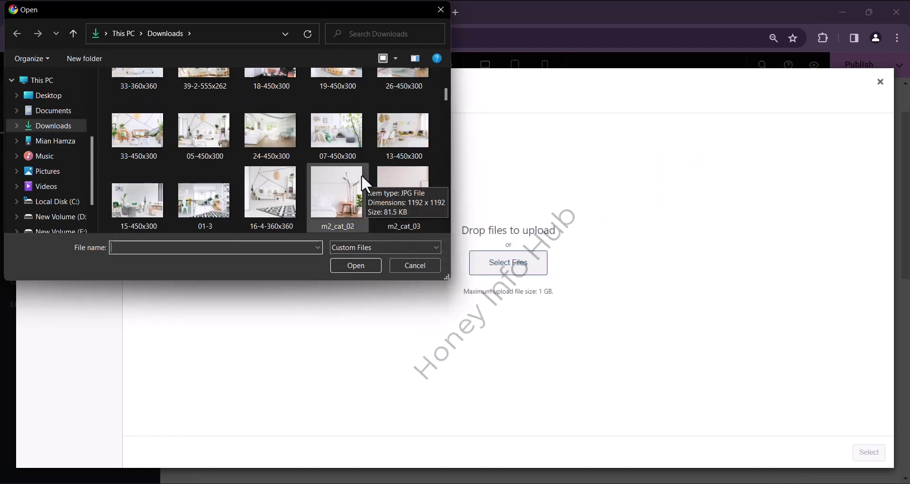
pyautogui.click(214, 198)
pyautogui.click(374, 264)
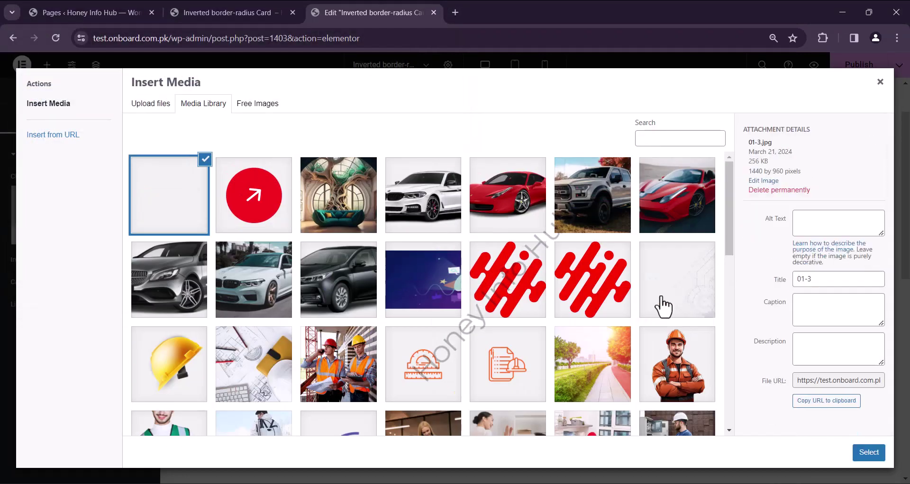
pyautogui.click(869, 452)
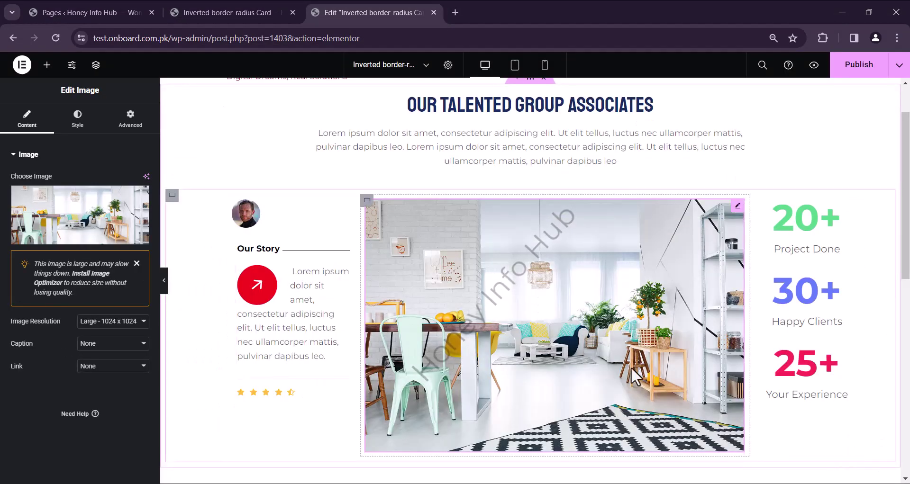
# Set the room image's height to 391 px and its border radius to 20 px on all corners.
pyautogui.click(77, 118)
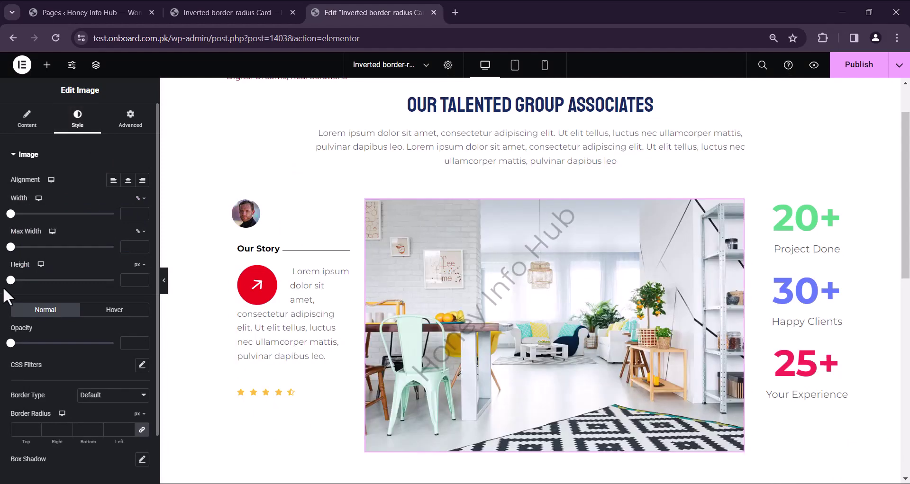
pyautogui.moveTo(10, 281); pyautogui.dragTo(90, 280)
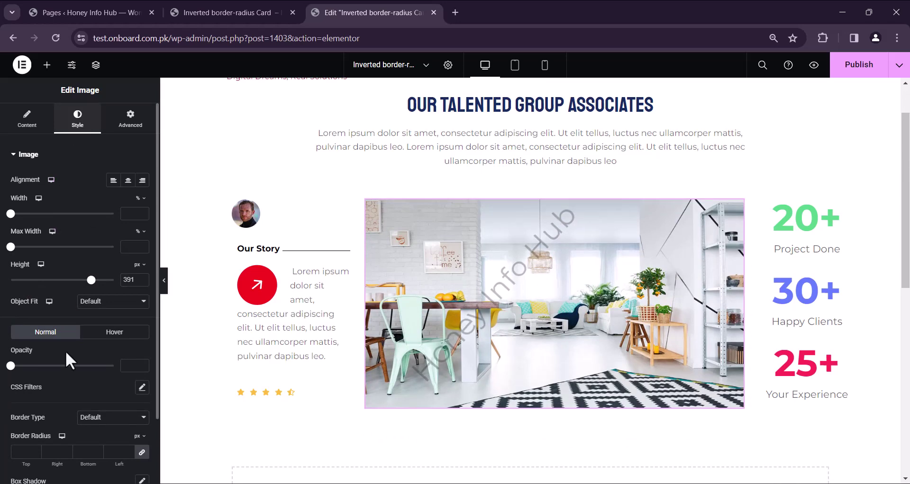
pyautogui.scroll(-2, 66, 354)
pyautogui.click(128, 392)
pyautogui.write('14')
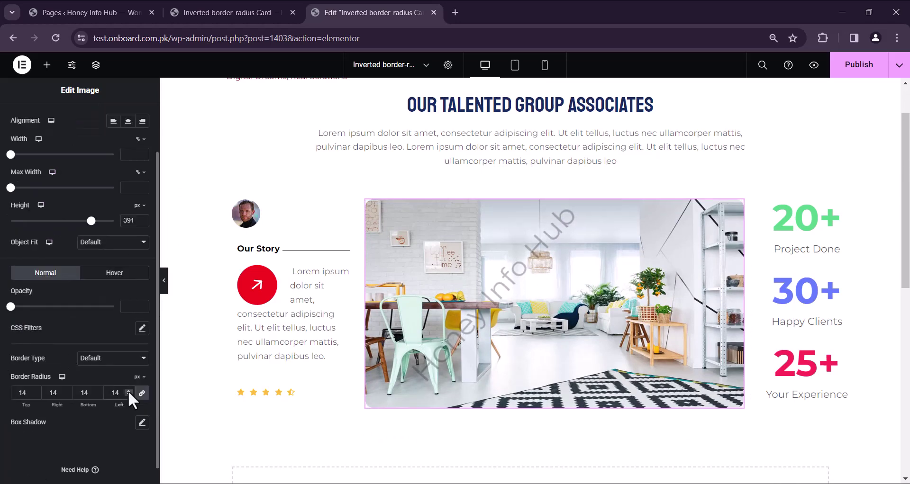
pyautogui.click(128, 390)
pyautogui.click(128, 391)
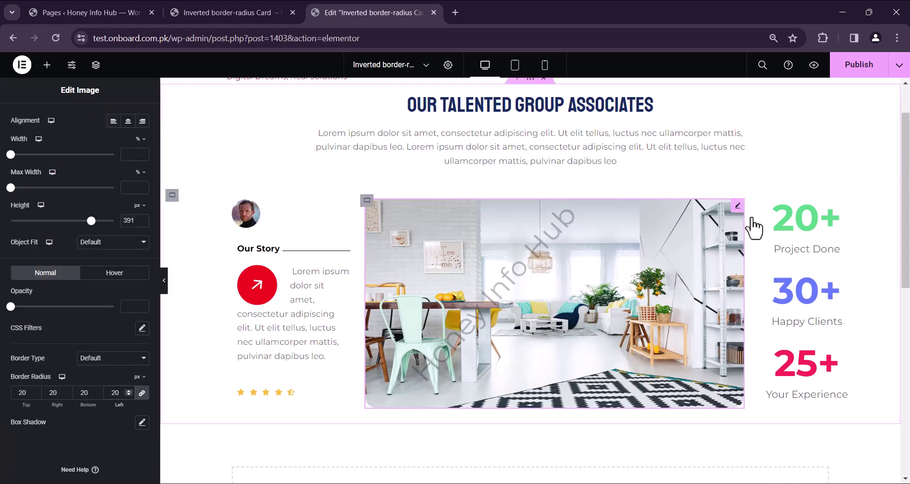
# Find the ElementsKit Button widget, add it below the room image in the middle column, and set its width to 35%.
pyautogui.click(47, 66)
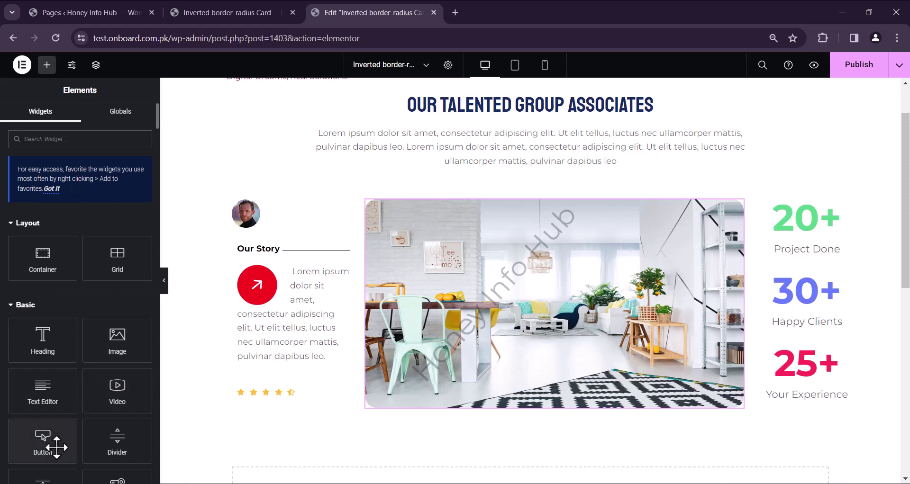
pyautogui.scroll(-3, 55, 443)
pyautogui.scroll(3, 75, 400)
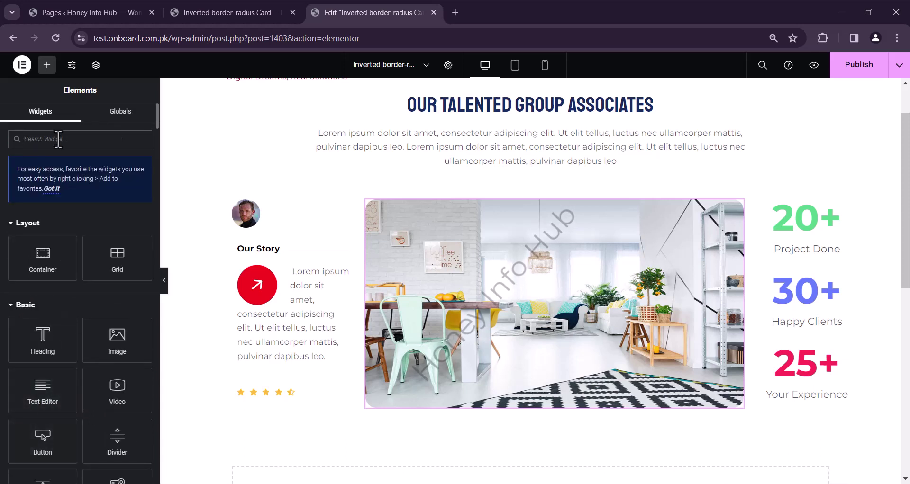
pyautogui.write('butt')
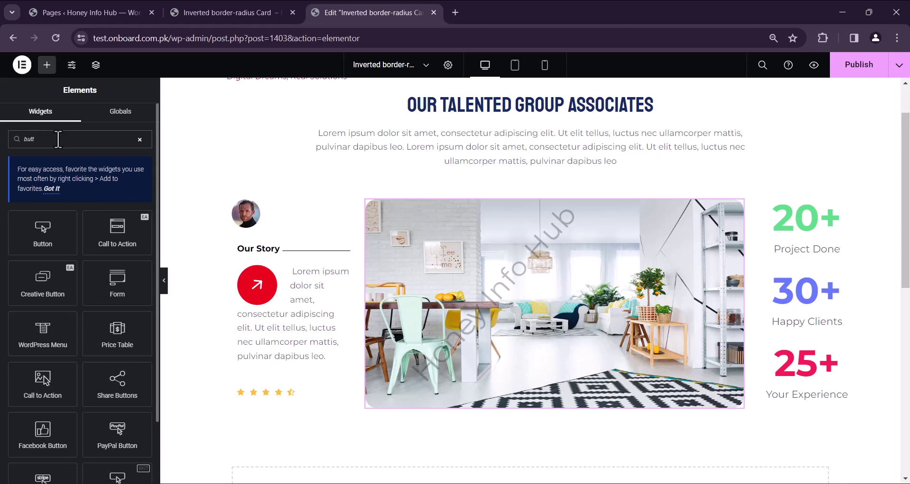
pyautogui.scroll(-2, 58, 139)
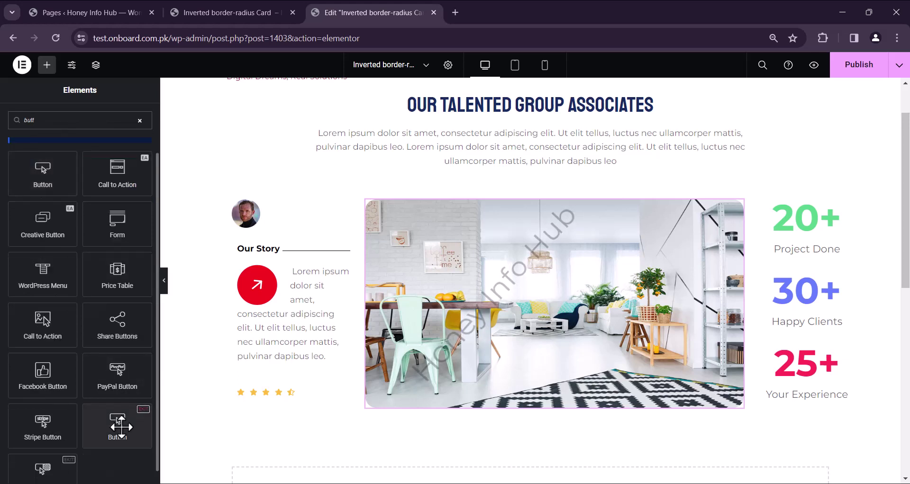
pyautogui.moveTo(118, 426); pyautogui.dragTo(479, 386)
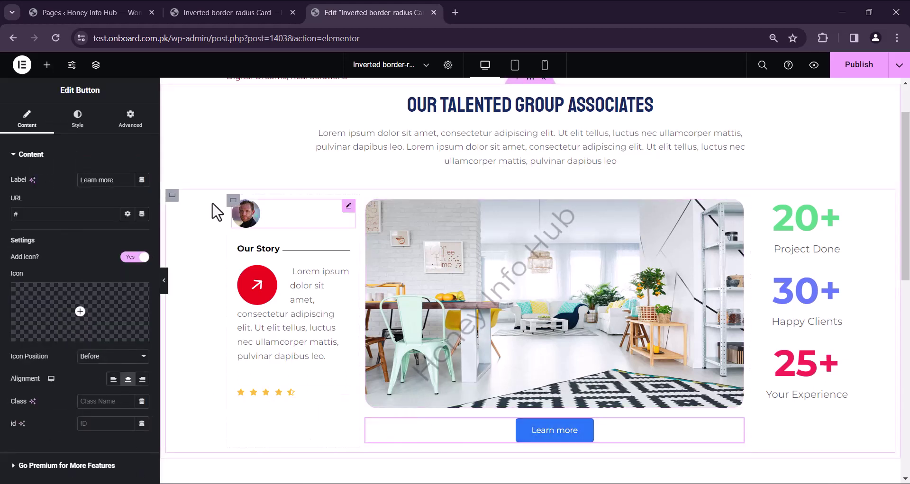
pyautogui.click(78, 124)
pyautogui.moveTo(13, 191); pyautogui.dragTo(47, 196)
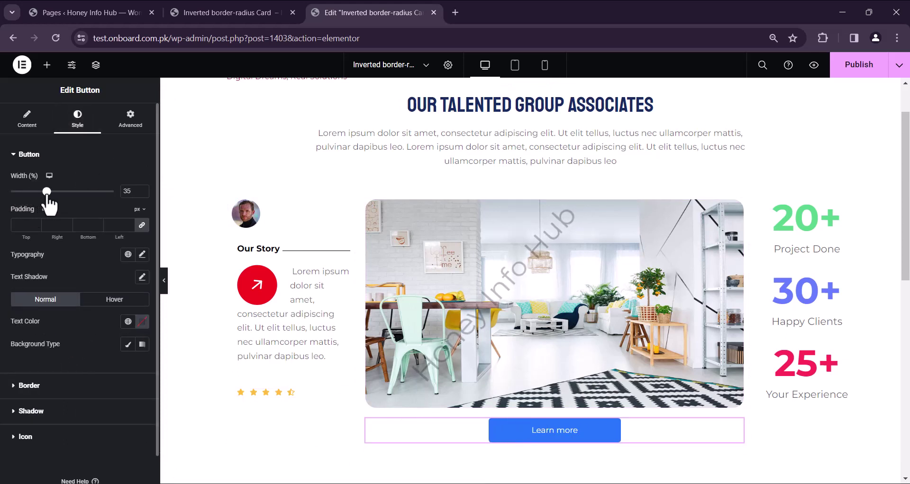
# Insert a circled right-arrow icon from the icon library into the Learn more button and place it after the label.
pyautogui.click(25, 436)
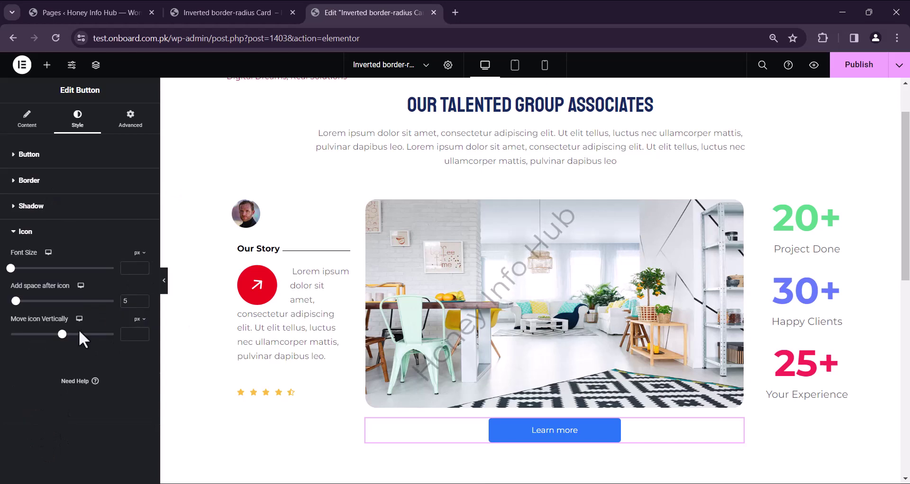
pyautogui.click(29, 121)
pyautogui.click(107, 311)
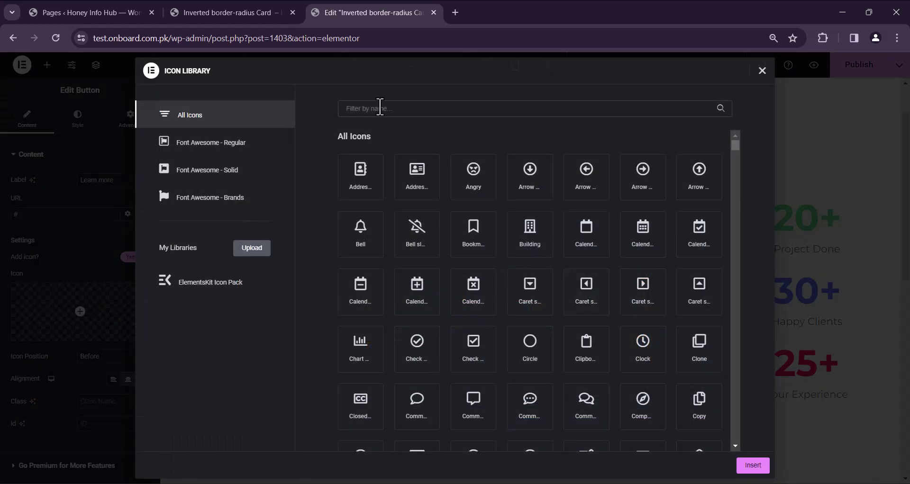
pyautogui.click(380, 108)
pyautogui.write('arr')
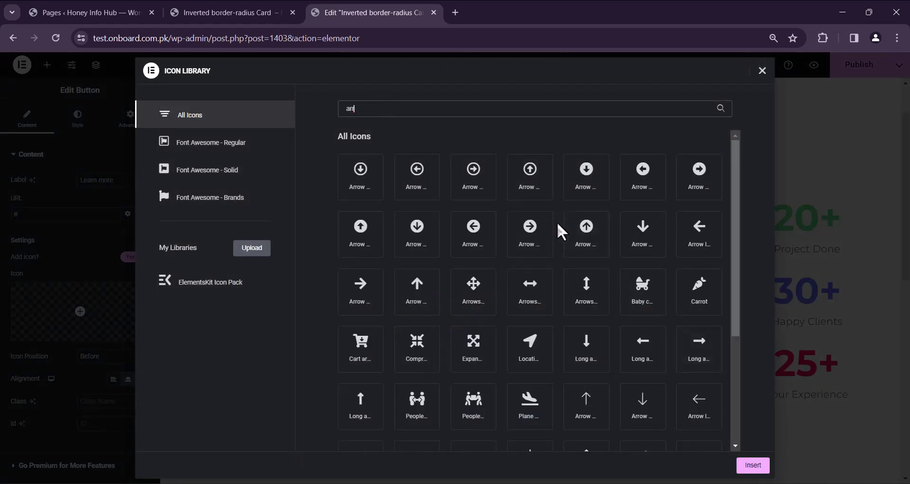
pyautogui.click(752, 466)
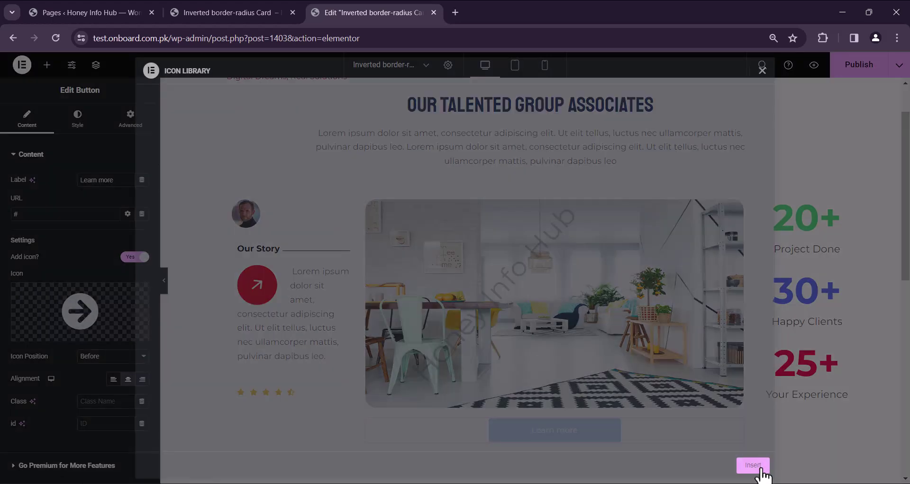
pyautogui.click(137, 357)
pyautogui.click(122, 376)
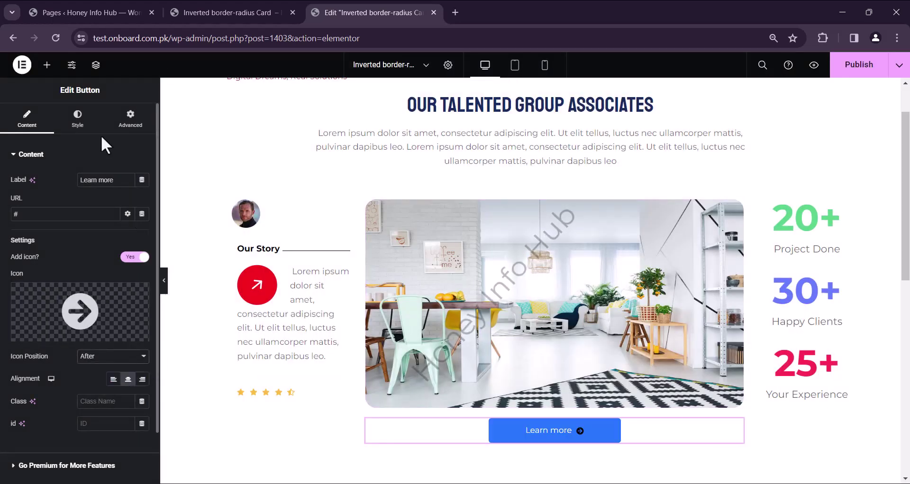
# Widen the space before the arrow icon inside the Learn more button.
pyautogui.click(77, 124)
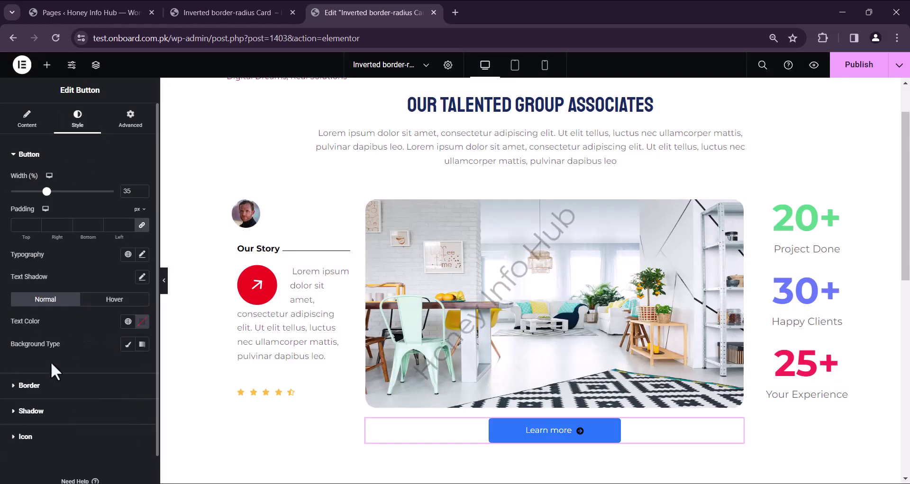
pyautogui.click(26, 433)
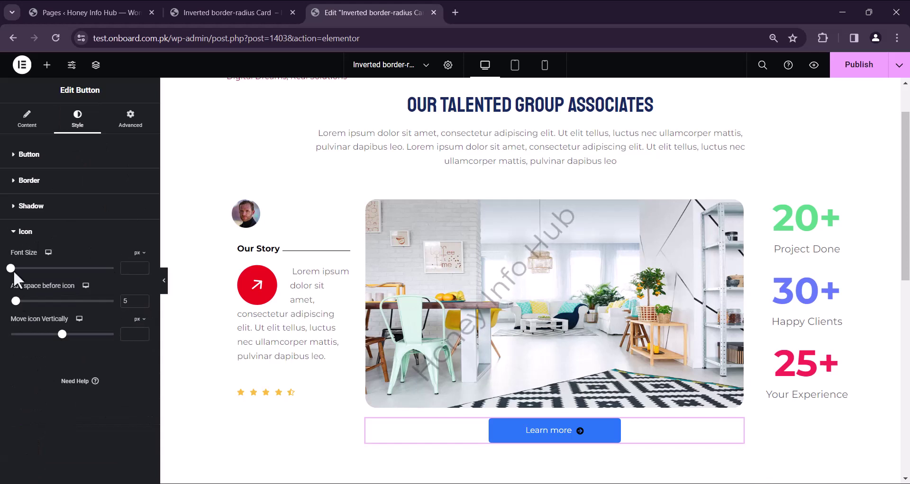
pyautogui.moveTo(15, 301); pyautogui.dragTo(61, 315)
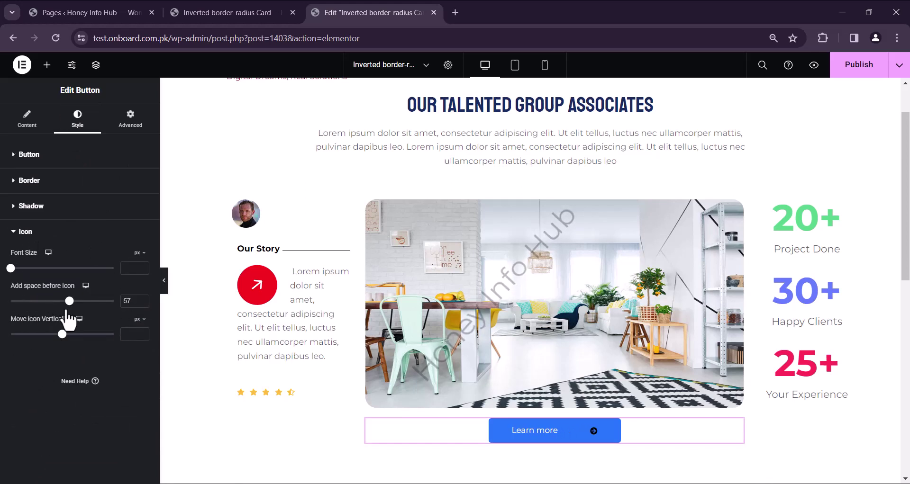
# Set the Learn more button's text color to the white global color and align the button to the right.
pyautogui.click(28, 153)
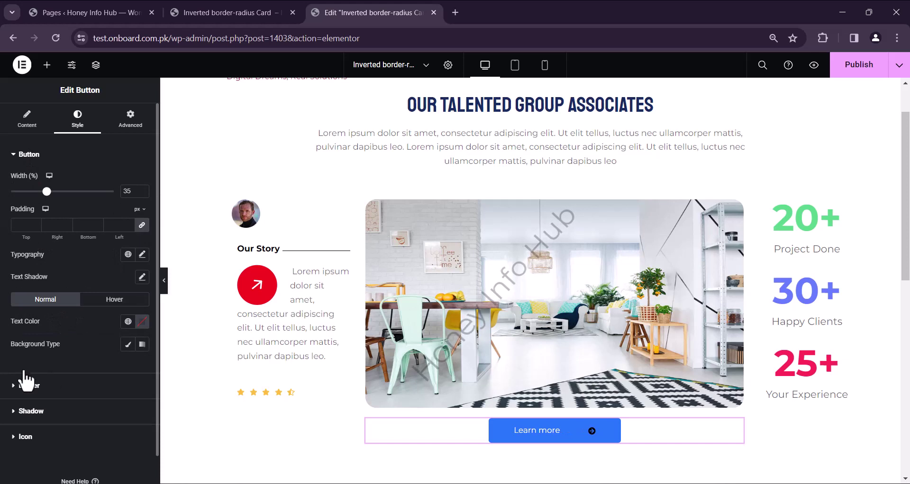
pyautogui.click(128, 322)
pyautogui.click(51, 209)
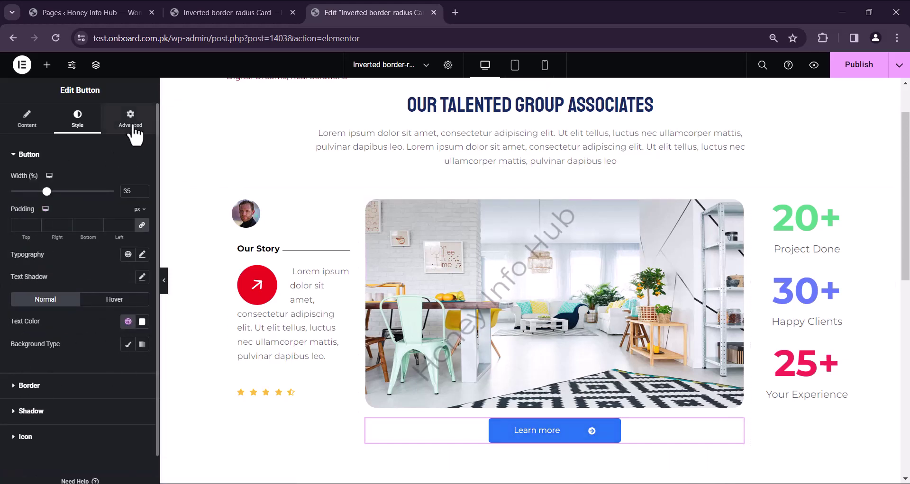
pyautogui.click(27, 120)
pyautogui.click(142, 321)
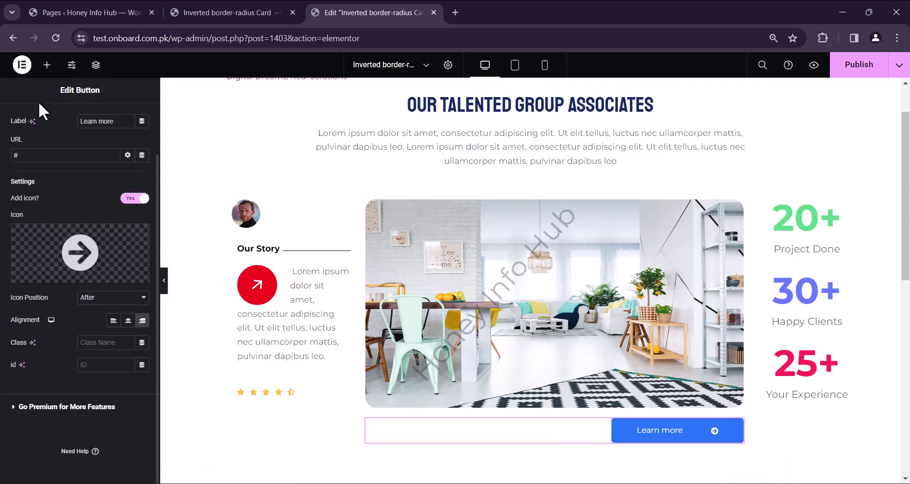
pyautogui.scroll(2, 86, 132)
# Try rounding the Learn more button's corners and giving it a box shadow colored rgba(255, 255, 255, 1).
pyautogui.click(78, 121)
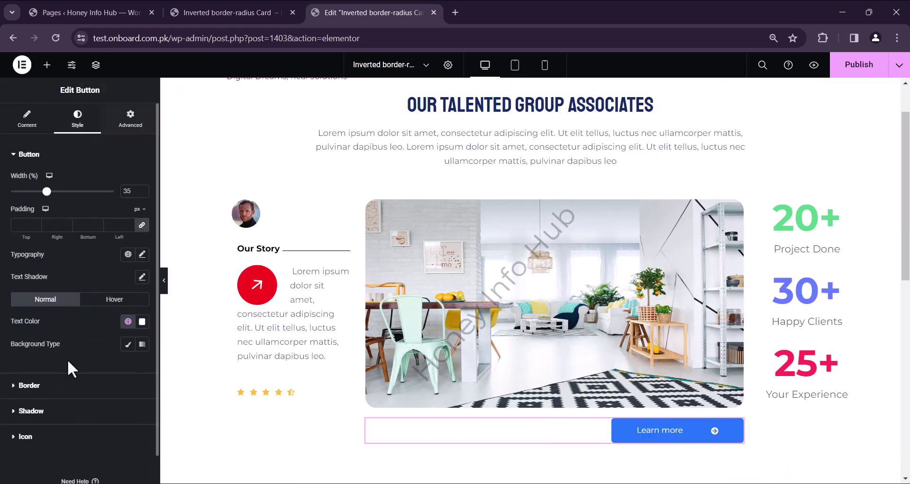
pyautogui.click(26, 387)
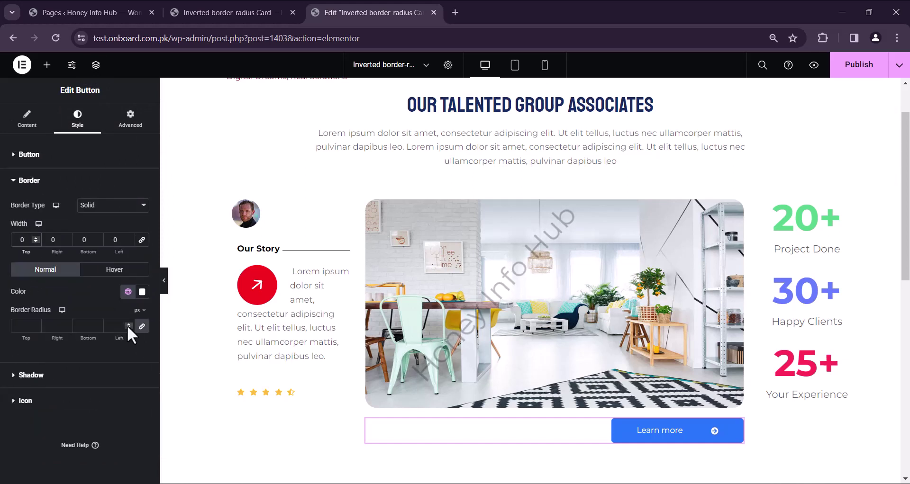
pyautogui.click(127, 325)
pyautogui.write('9')
pyautogui.click(126, 323)
pyautogui.click(60, 375)
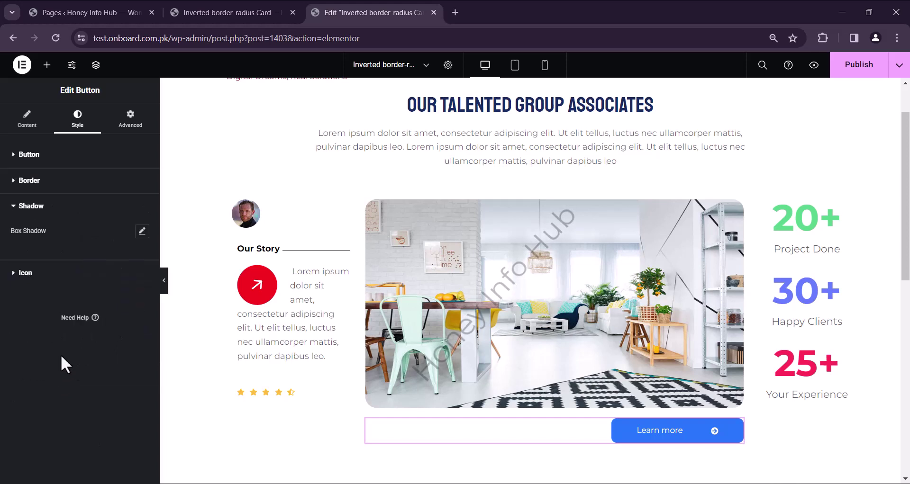
pyautogui.click(142, 231)
pyautogui.click(134, 260)
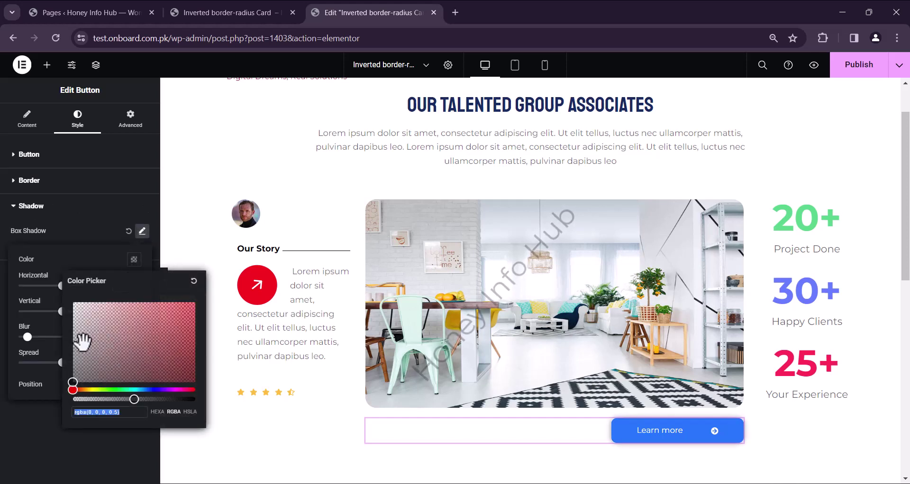
pyautogui.moveTo(73, 377); pyautogui.dragTo(59, 294)
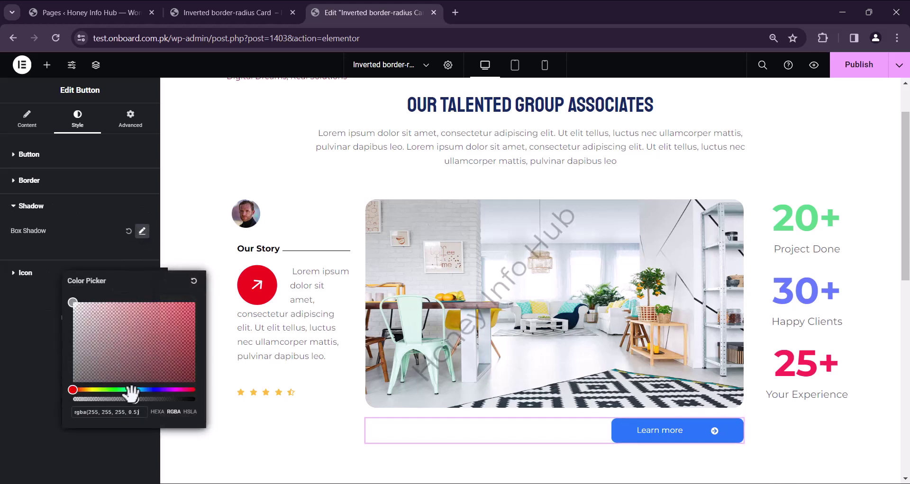
pyautogui.moveTo(134, 398); pyautogui.dragTo(196, 402)
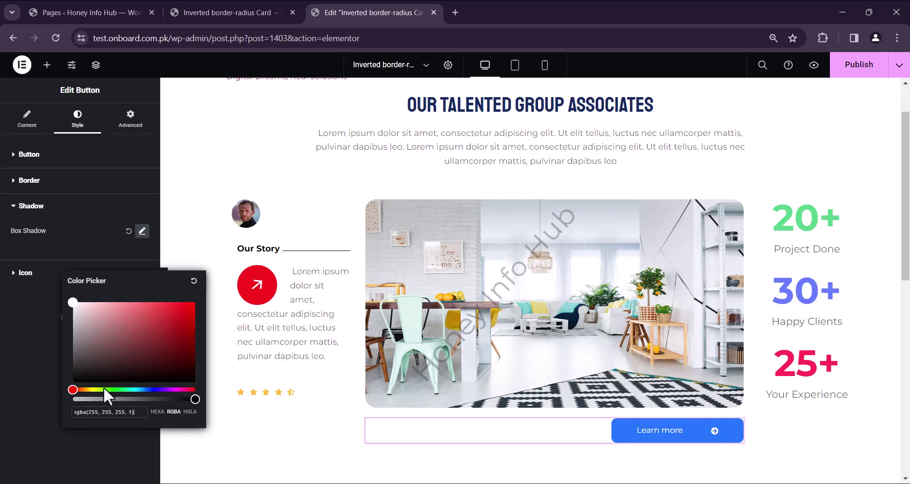
pyautogui.click(44, 332)
# Round all four corners of the Learn more button using linked border radius values.
pyautogui.click(128, 180)
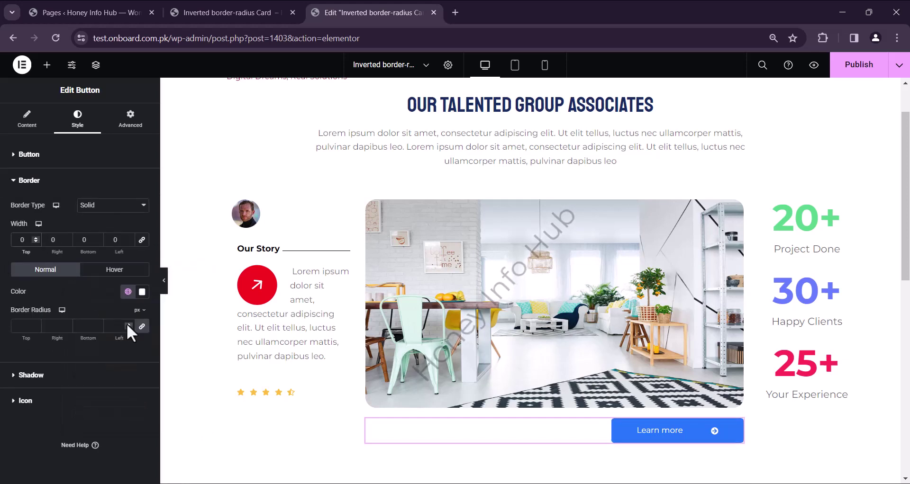
pyautogui.click(126, 323)
pyautogui.click(126, 323)
pyautogui.click(59, 370)
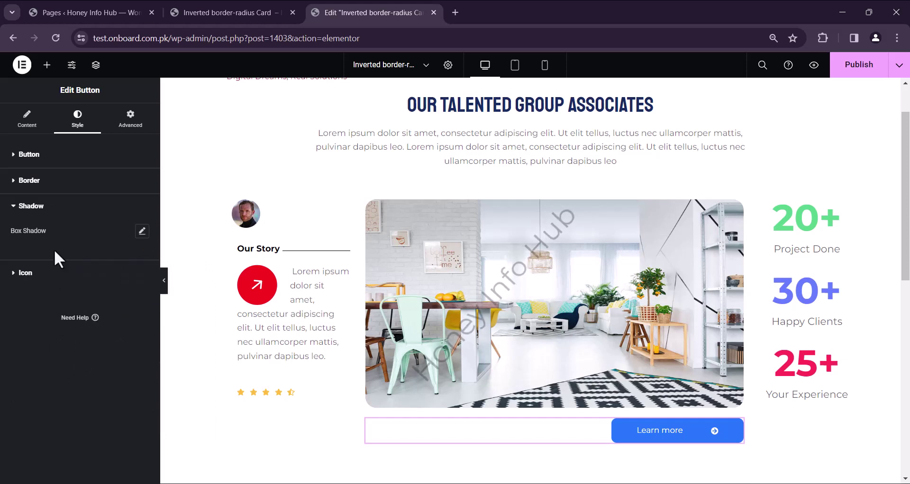
# Add a box shadow to the Learn more button and color it opaque white, rgba(255, 255, 255, 1).
pyautogui.click(141, 230)
pyautogui.click(134, 259)
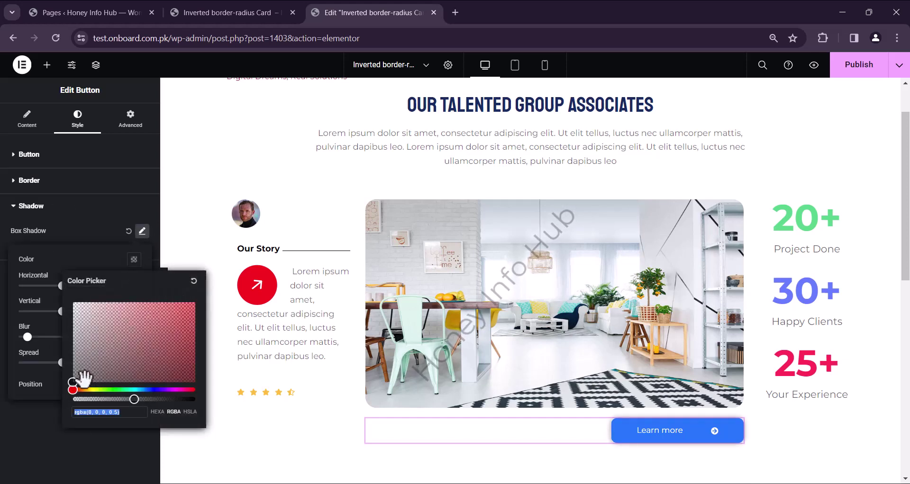
pyautogui.moveTo(74, 380); pyautogui.dragTo(59, 293)
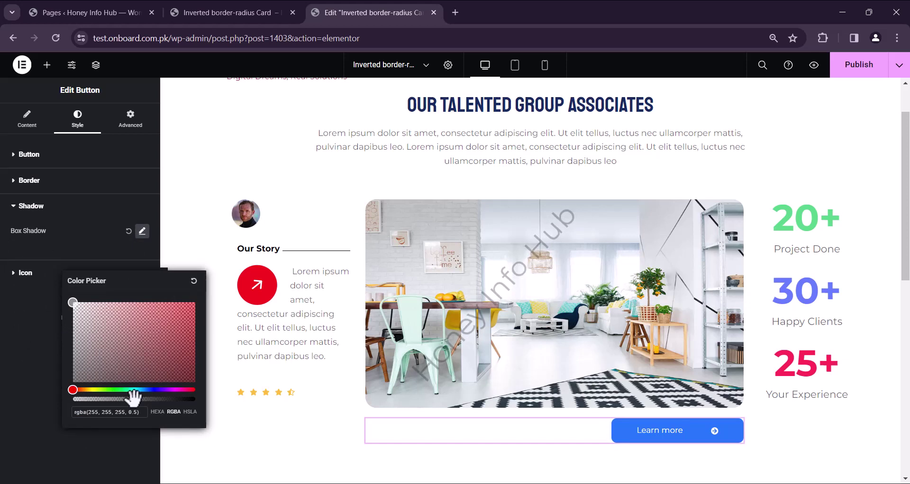
pyautogui.moveTo(134, 400); pyautogui.dragTo(196, 402)
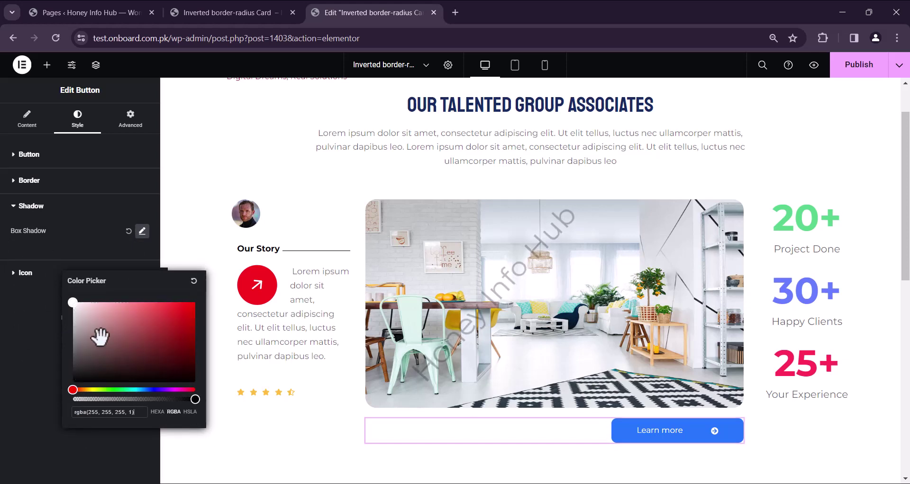
pyautogui.click(43, 333)
# Turn the Learn more button's box shadow into a thick, sharp-edged red outline.
pyautogui.click(141, 232)
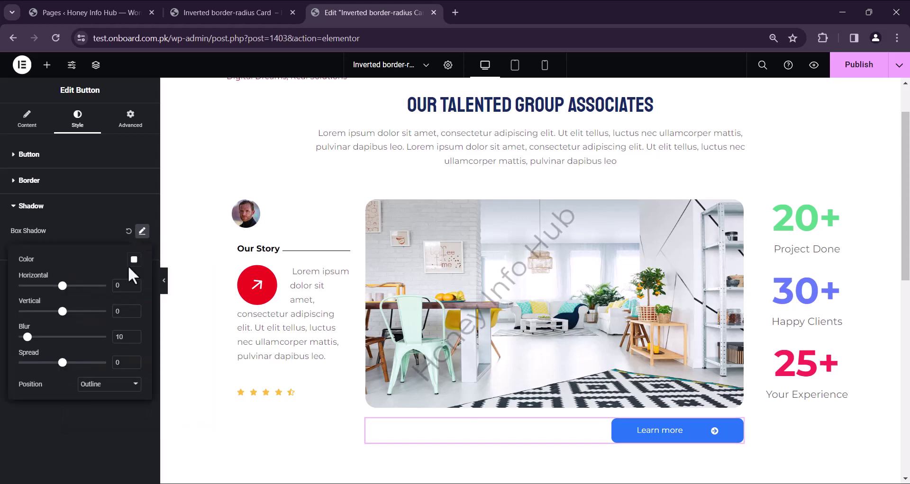
pyautogui.click(134, 283)
pyautogui.click(106, 81)
# Position the button absolutely over the room image's lower-right corner, with offsets of -2 px and 352 px and a custom width of about 101.8%.
pyautogui.click(131, 118)
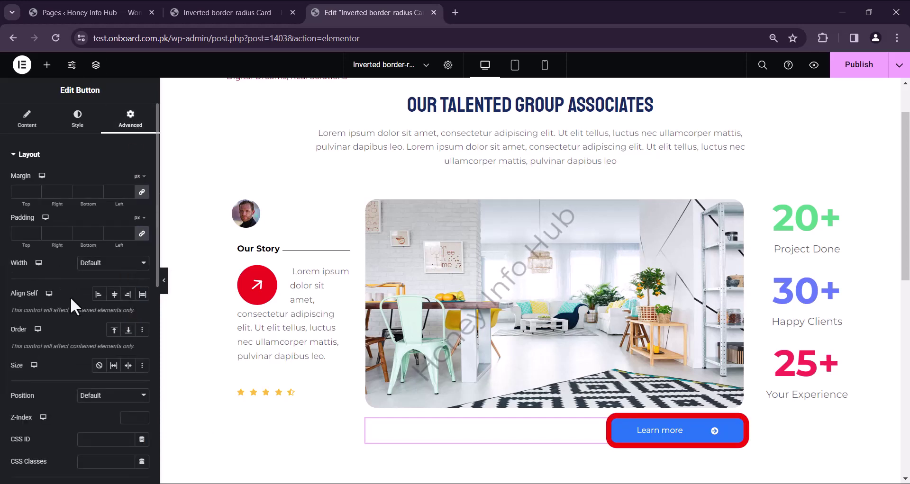
pyautogui.click(121, 396)
pyautogui.click(110, 413)
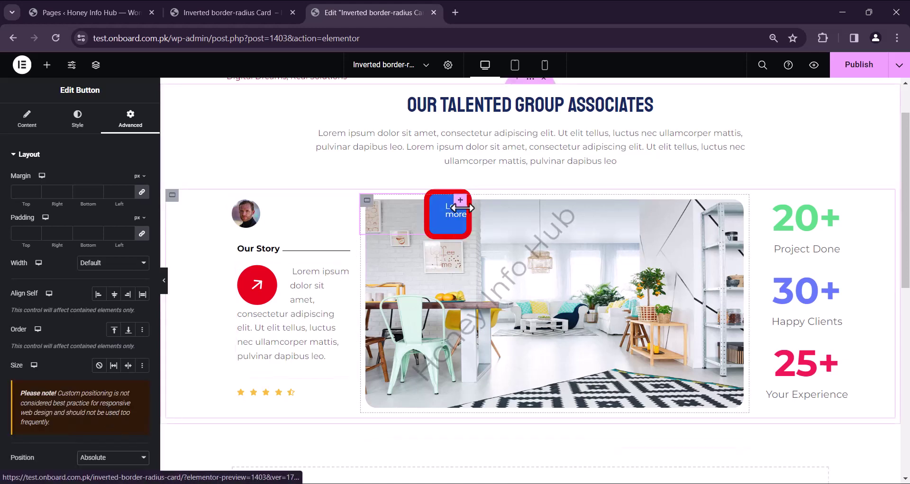
pyautogui.moveTo(450, 208); pyautogui.dragTo(690, 393)
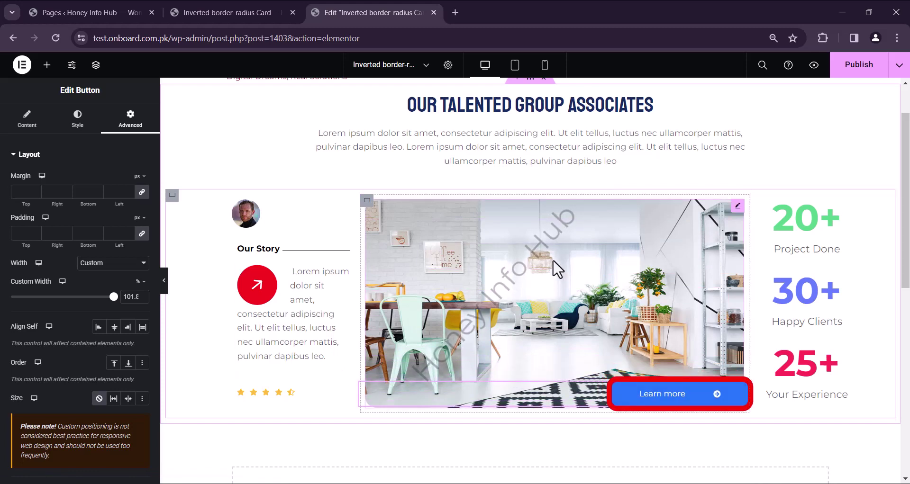
# Change the Learn more button's box shadow color from red to white, #FFFFFF.
pyautogui.scroll(-8, 93, 250)
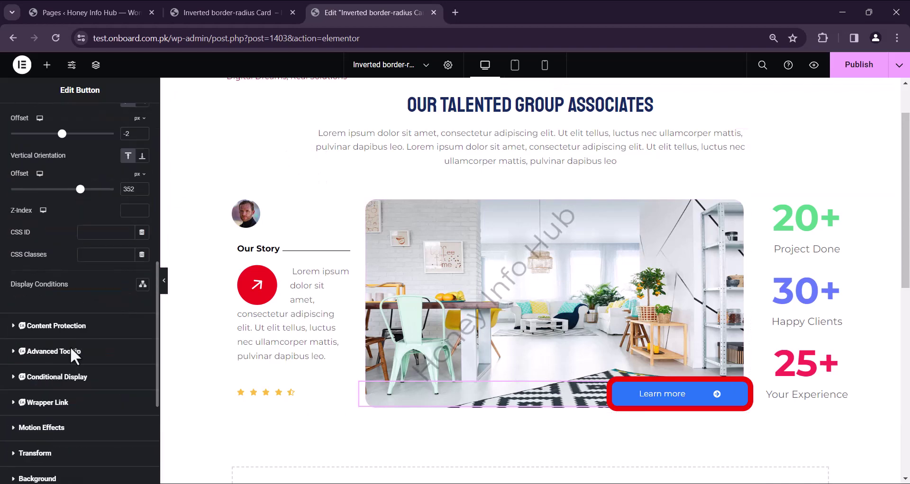
pyautogui.scroll(-4, 65, 264)
pyautogui.scroll(15, 64, 258)
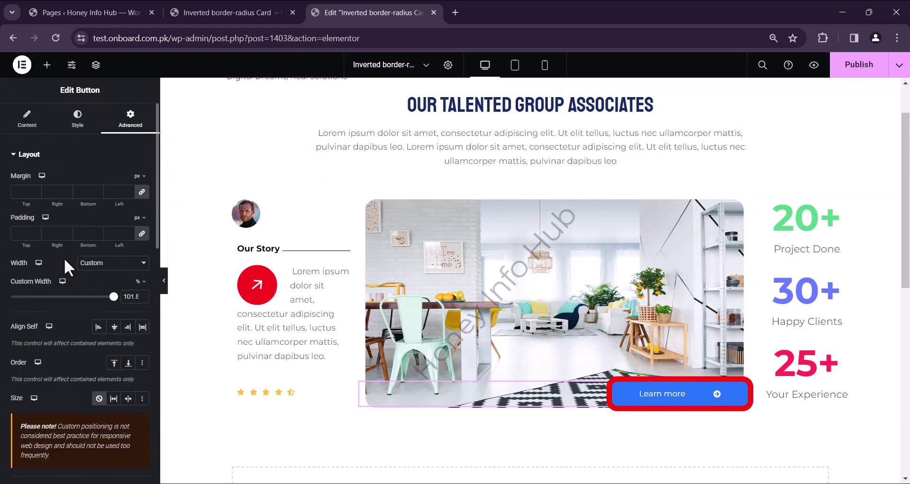
pyautogui.click(77, 123)
pyautogui.click(30, 410)
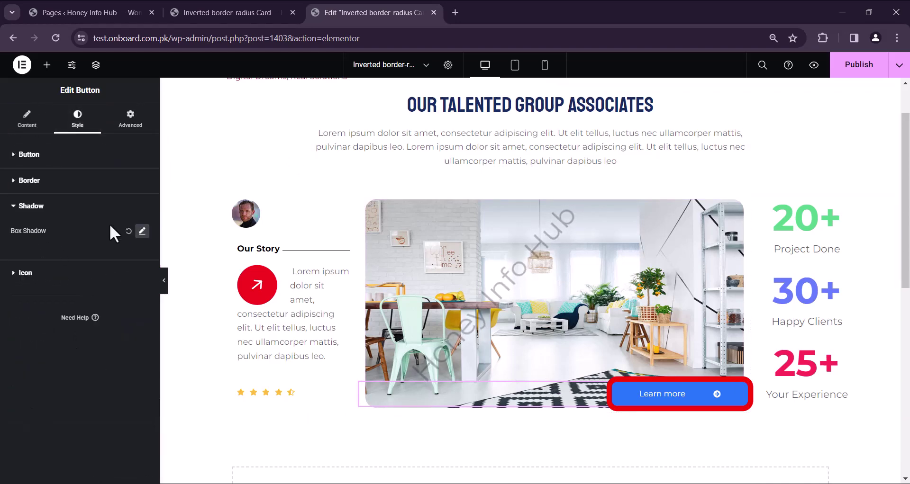
pyautogui.click(142, 231)
pyautogui.click(134, 259)
pyautogui.moveTo(161, 308); pyautogui.dragTo(44, 292)
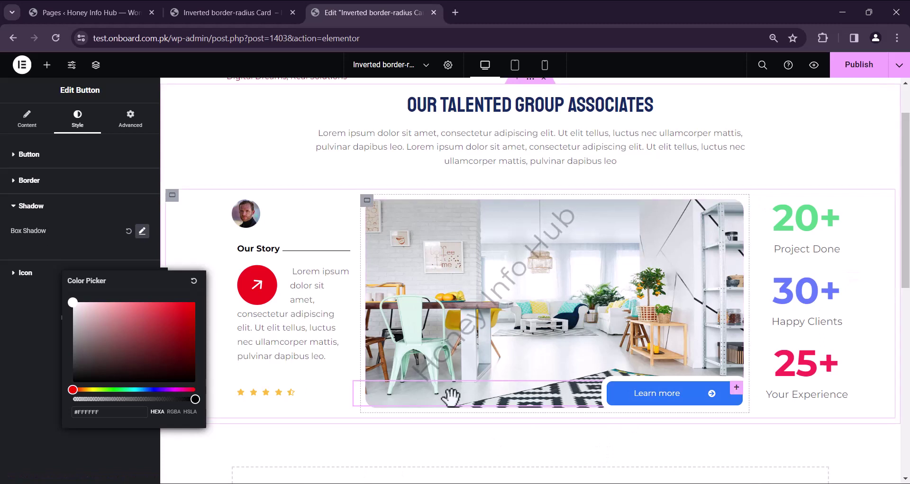
pyautogui.click(130, 120)
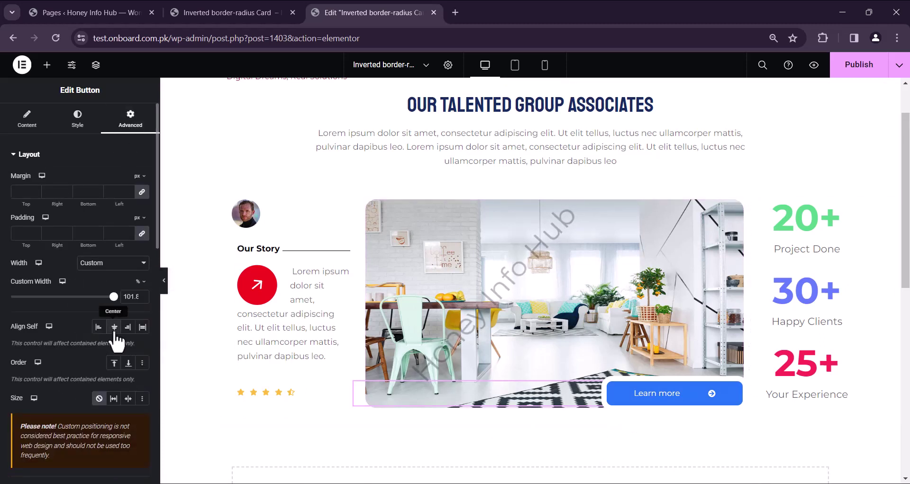
pyautogui.click(115, 331)
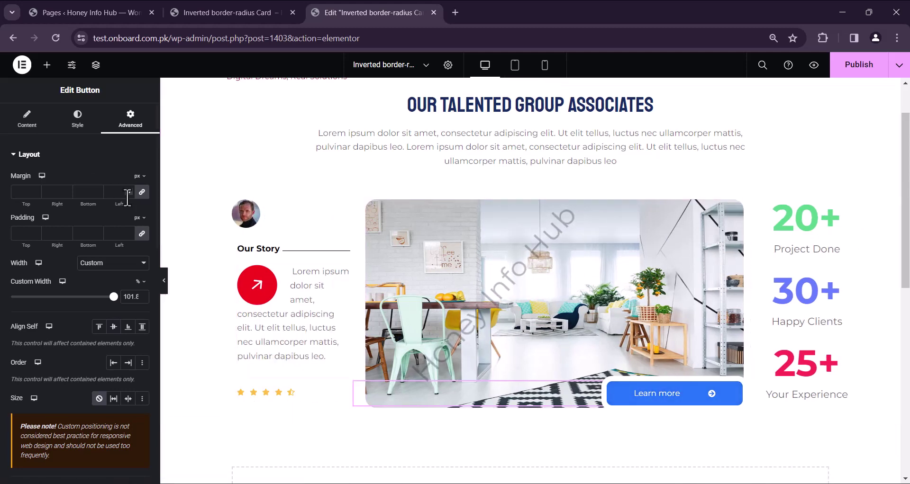
# Add a Spacer widget before the room image and set the image container's direction to Row - horizontal.
pyautogui.click(47, 65)
pyautogui.click(368, 201)
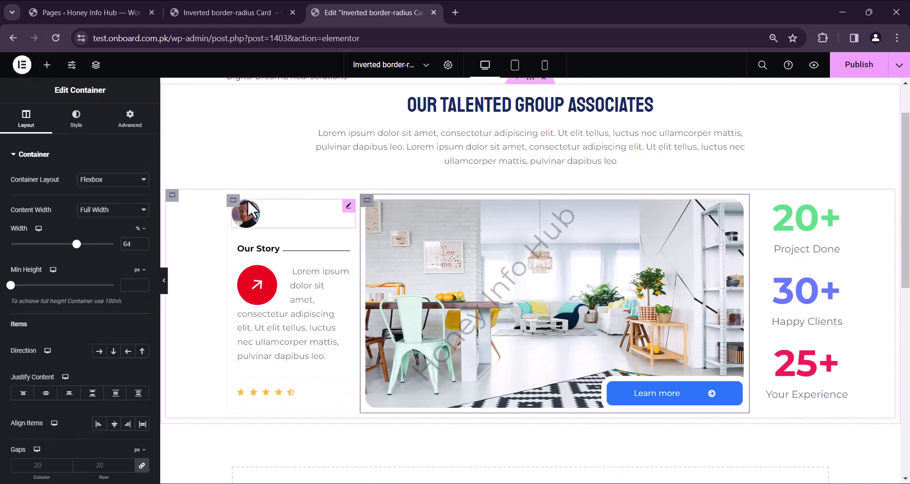
pyautogui.click(47, 65)
pyautogui.scroll(-4, 85, 263)
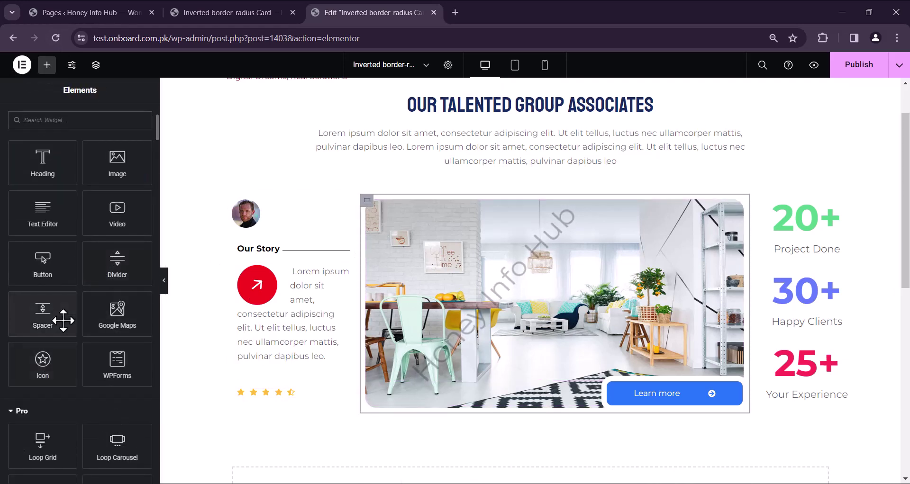
pyautogui.moveTo(42, 310); pyautogui.dragTo(407, 293)
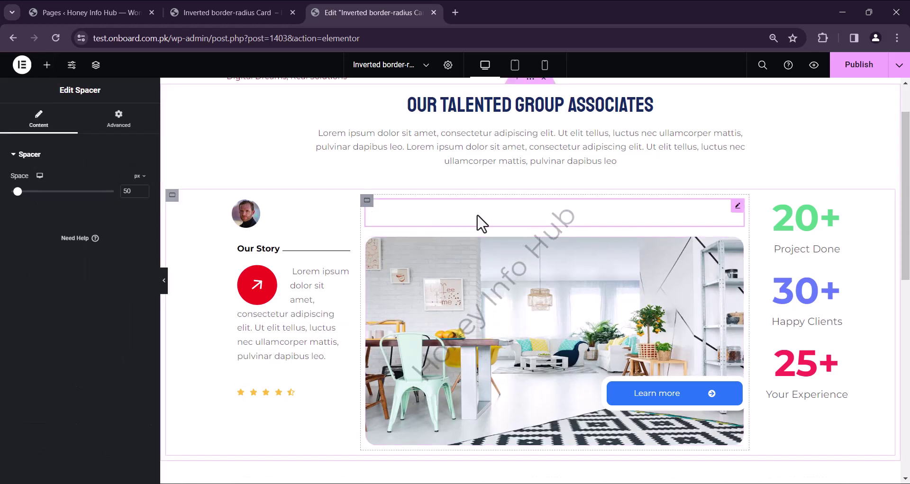
pyautogui.click(366, 200)
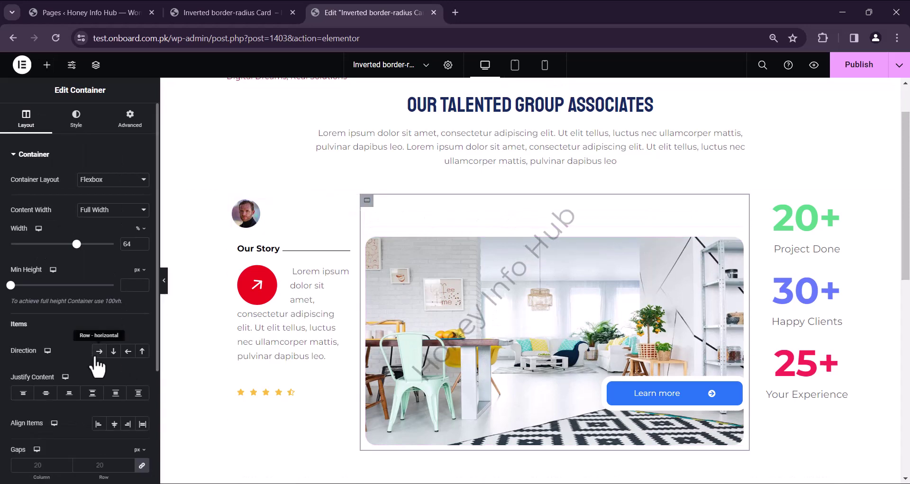
pyautogui.click(99, 351)
# Set the space of the new spacer beside the room image to 70 px.
pyautogui.click(378, 268)
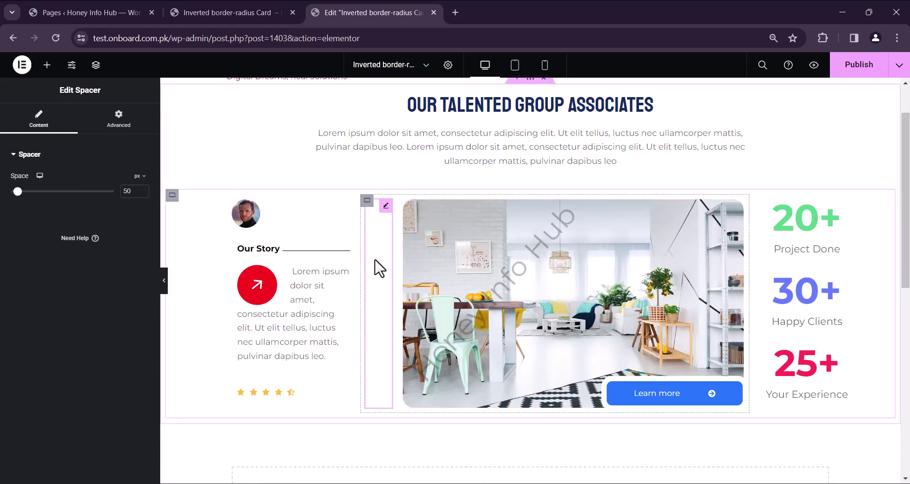
pyautogui.click(119, 119)
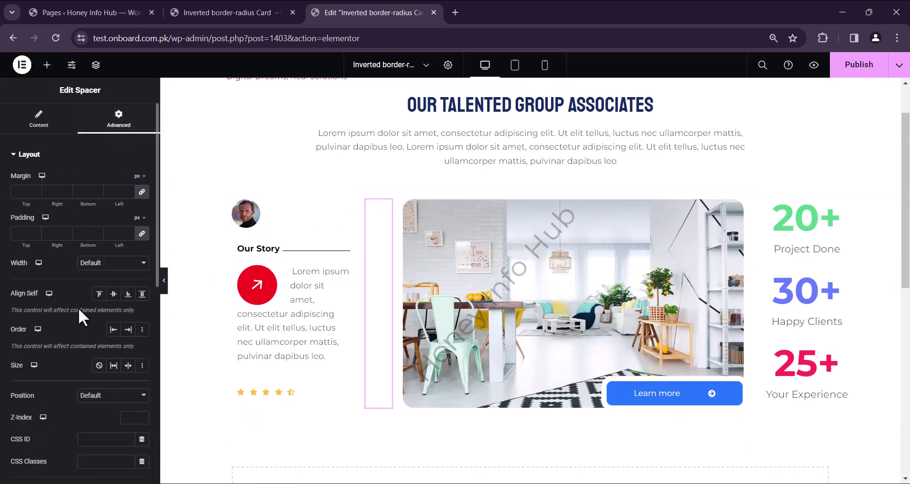
pyautogui.click(39, 133)
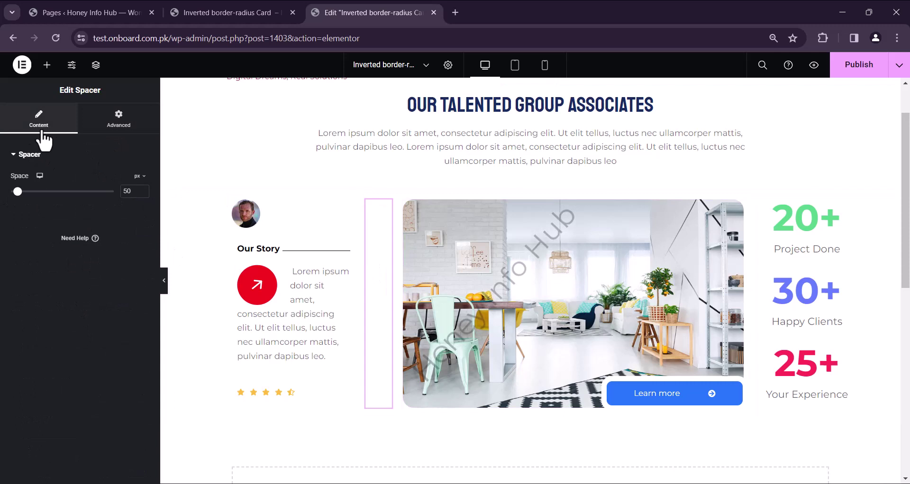
pyautogui.click(142, 188)
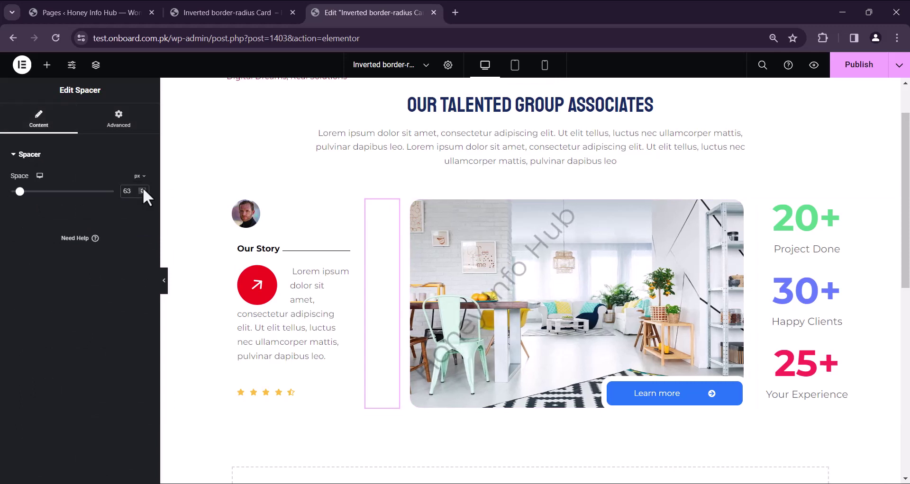
pyautogui.click(143, 189)
pyautogui.click(142, 188)
pyautogui.click(143, 188)
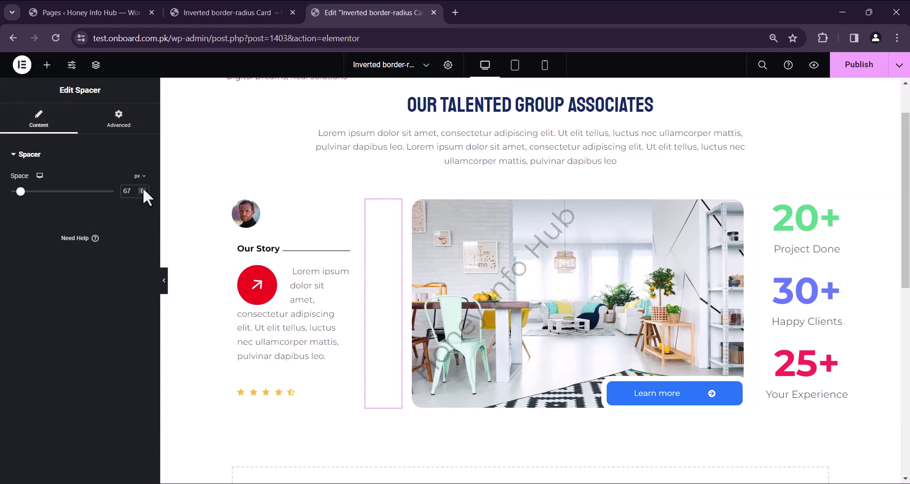
# Unlink the spacer's margin and padding values and set them all to 0 px.
pyautogui.click(118, 122)
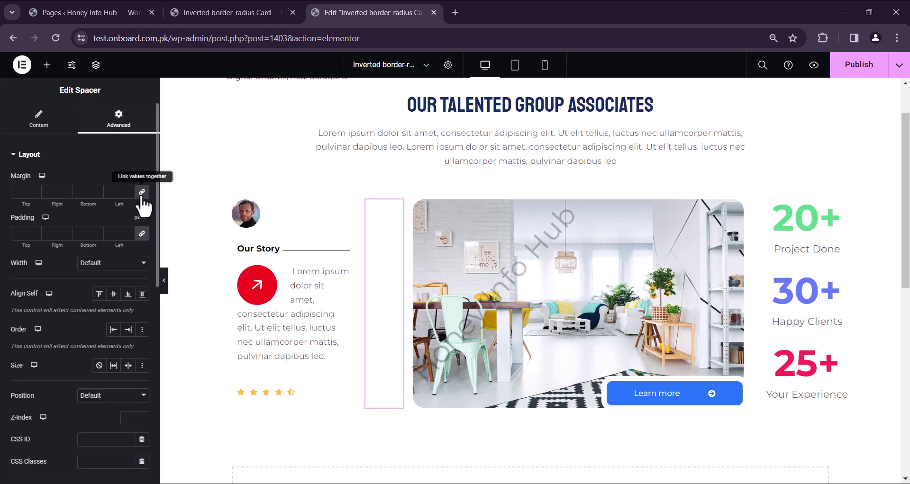
pyautogui.doubleClick(30, 188)
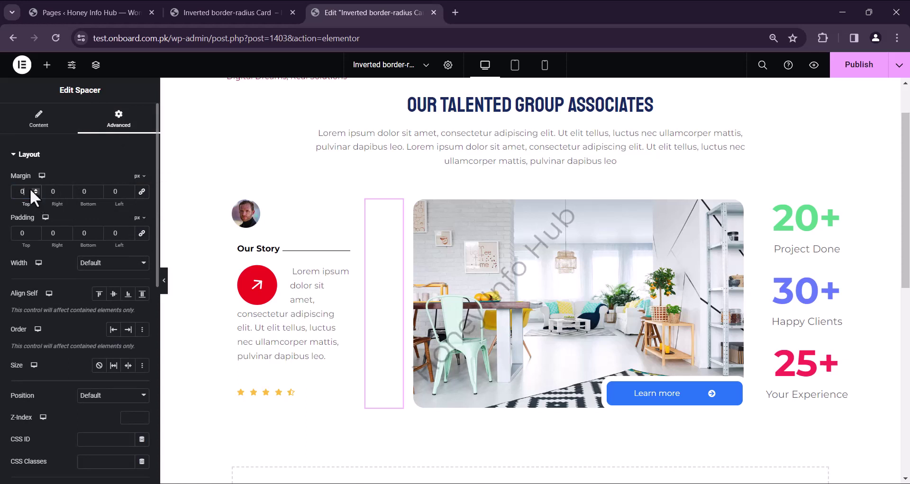
pyautogui.write('0')
pyautogui.click(36, 235)
pyautogui.click(36, 235)
pyautogui.click(39, 121)
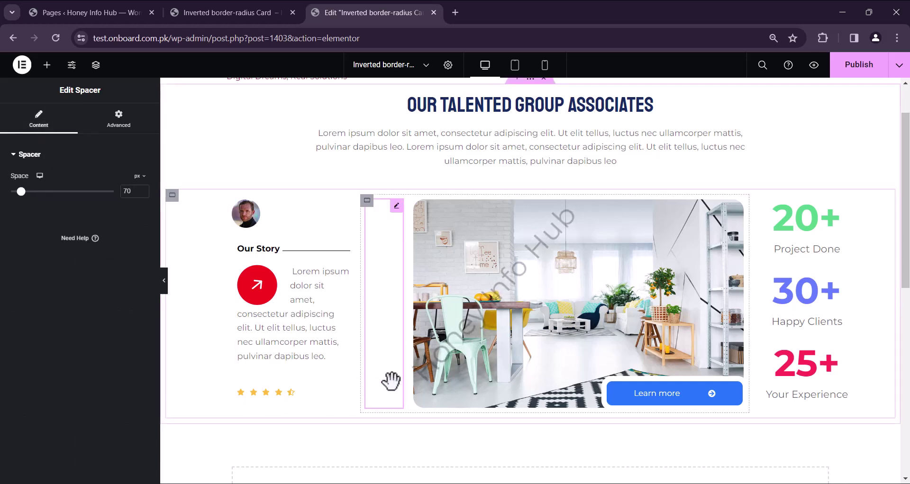
# Position the spacer absolutely over the room image's lower-left edge, with 330 px top padding and a 71 px vertical offset.
pyautogui.click(118, 122)
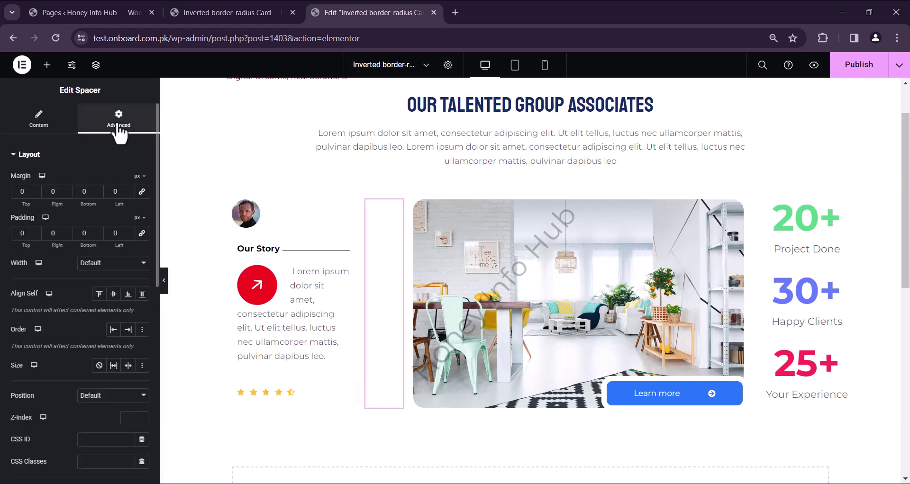
pyautogui.scroll(-2, 116, 341)
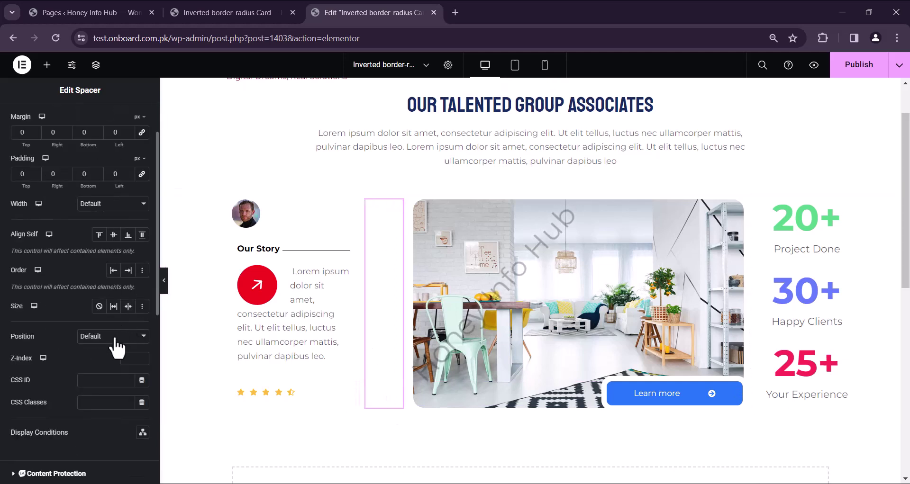
pyautogui.click(103, 356)
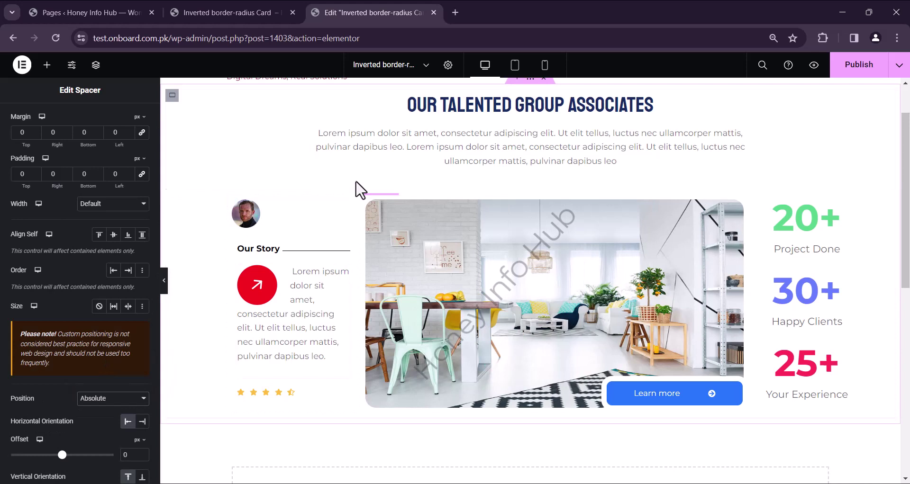
pyautogui.click(36, 172)
# Give the spacer a white background and an unlinked border radius of 25 px on the right value.
pyautogui.scroll(-6, 87, 325)
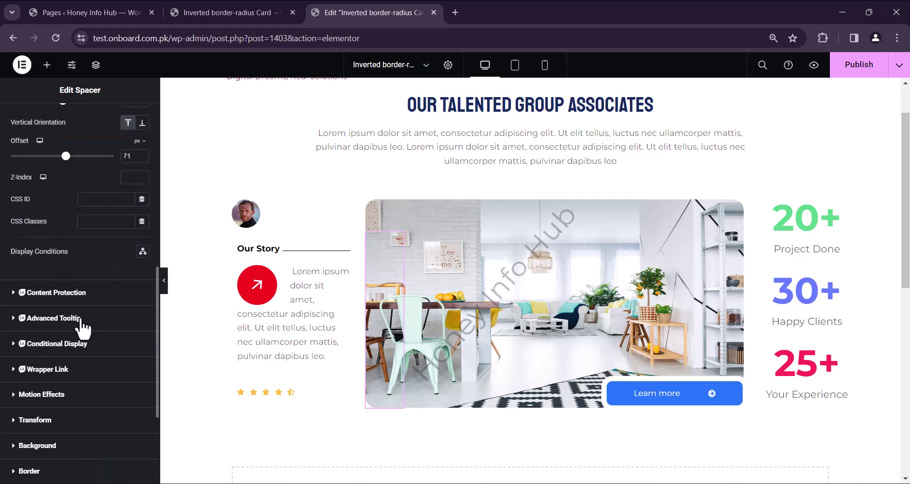
pyautogui.scroll(-3, 83, 327)
pyautogui.click(73, 363)
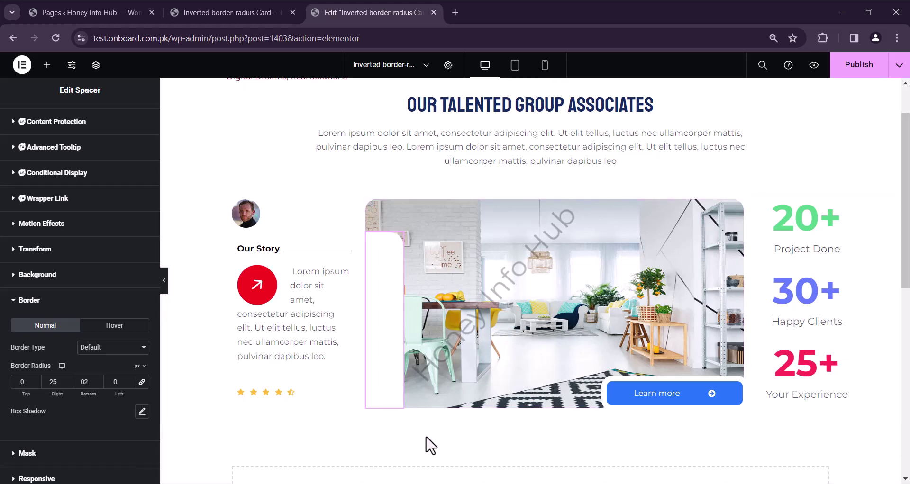
# Adjust the white spacer's offsets to 8 px horizontally and 70 px vertically.
pyautogui.click(612, 314)
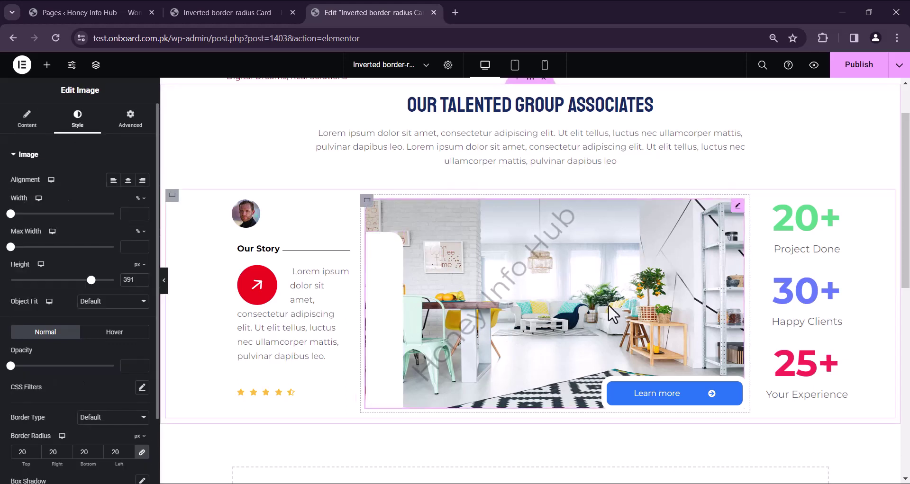
pyautogui.click(384, 302)
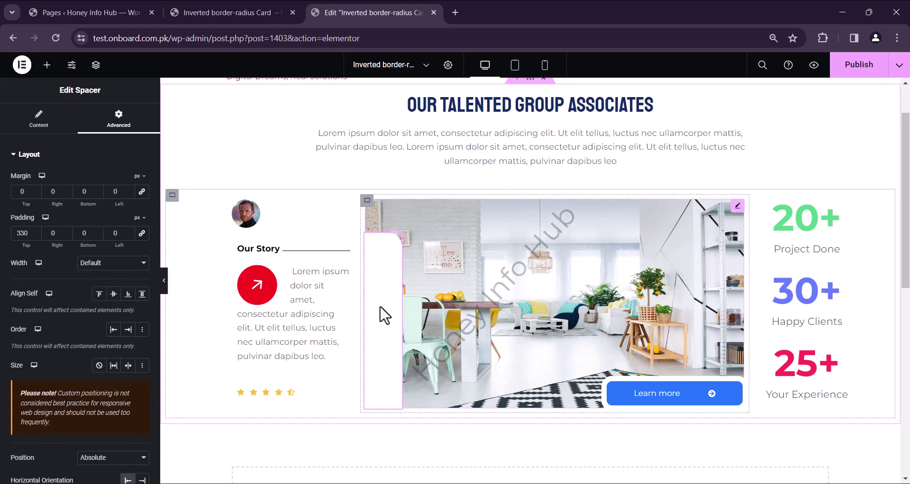
pyautogui.scroll(-4, 86, 381)
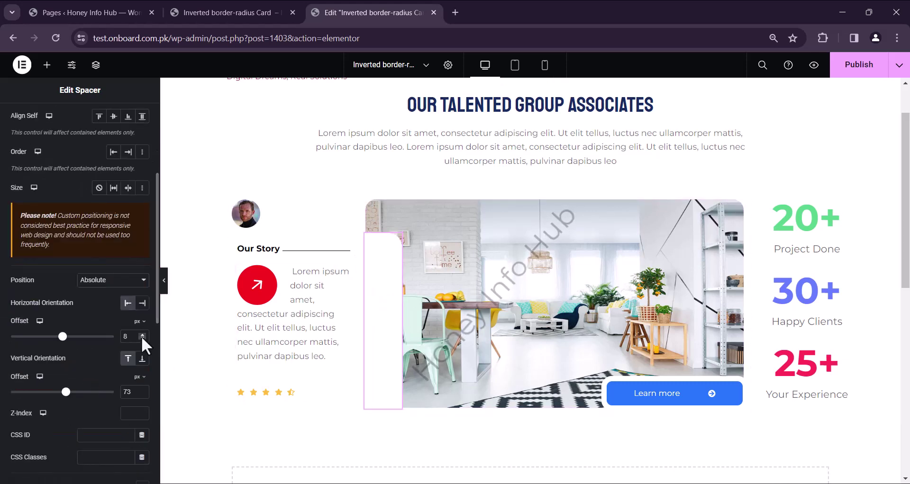
pyautogui.click(142, 338)
pyautogui.click(142, 333)
pyautogui.click(142, 394)
pyautogui.click(142, 394)
pyautogui.click(142, 394)
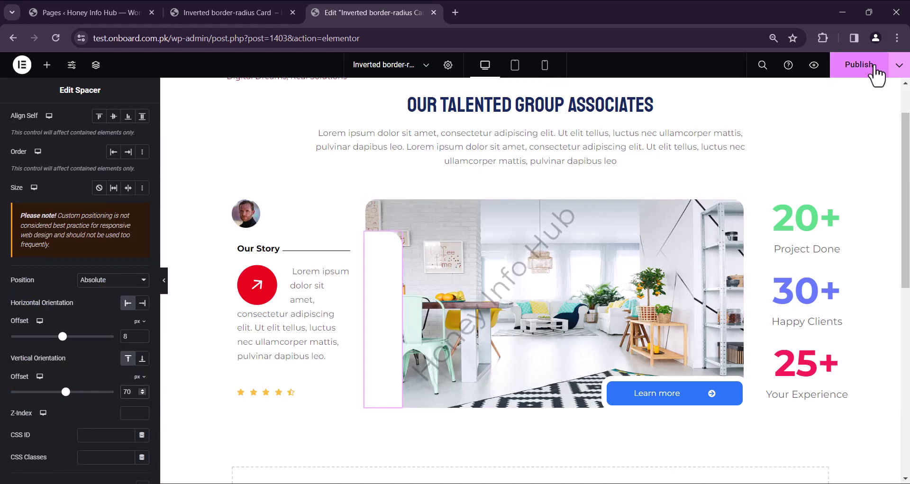
# Publish the page and reload its live version to check the room image cutout.
pyautogui.click(870, 66)
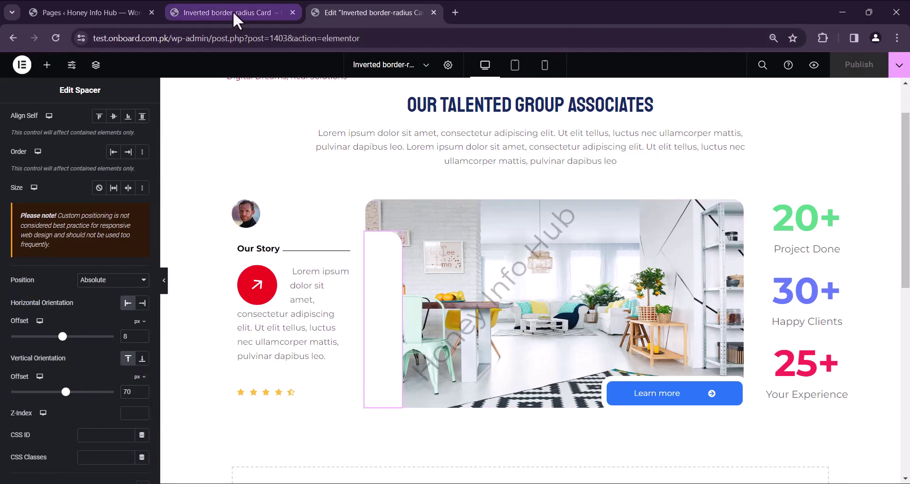
pyautogui.click(233, 10)
pyautogui.click(55, 37)
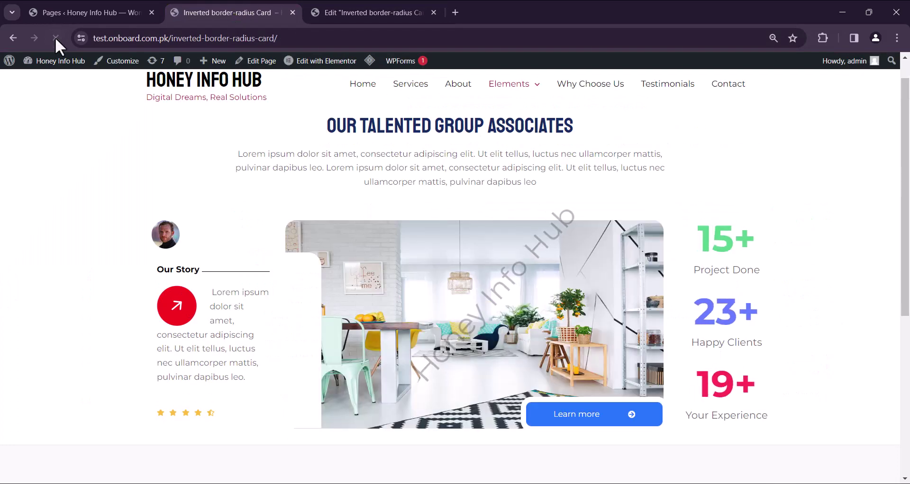
# Set the spacer's vertical offset to 71 px, publish the change, and reload the live page.
pyautogui.click(342, 9)
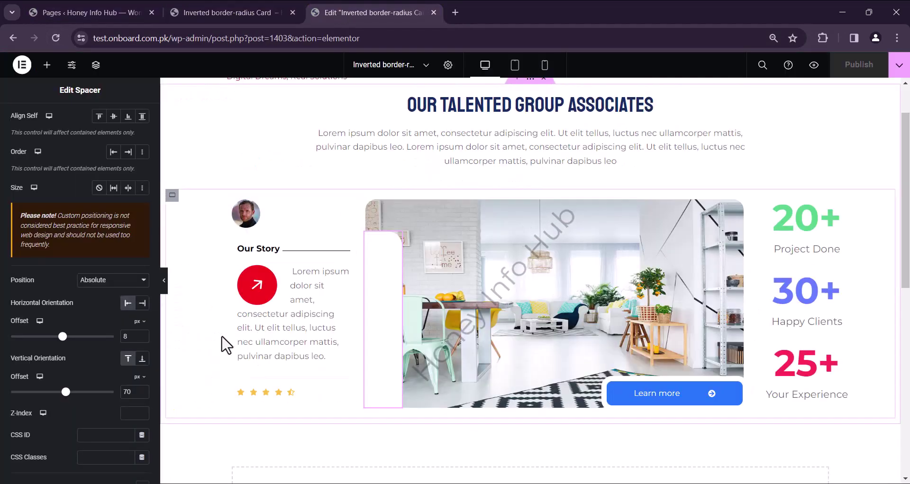
pyautogui.click(142, 391)
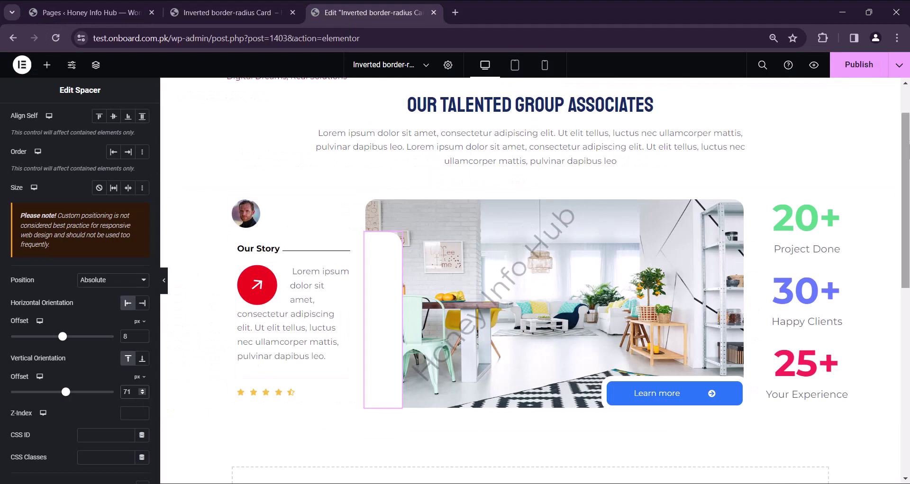
pyautogui.click(252, 9)
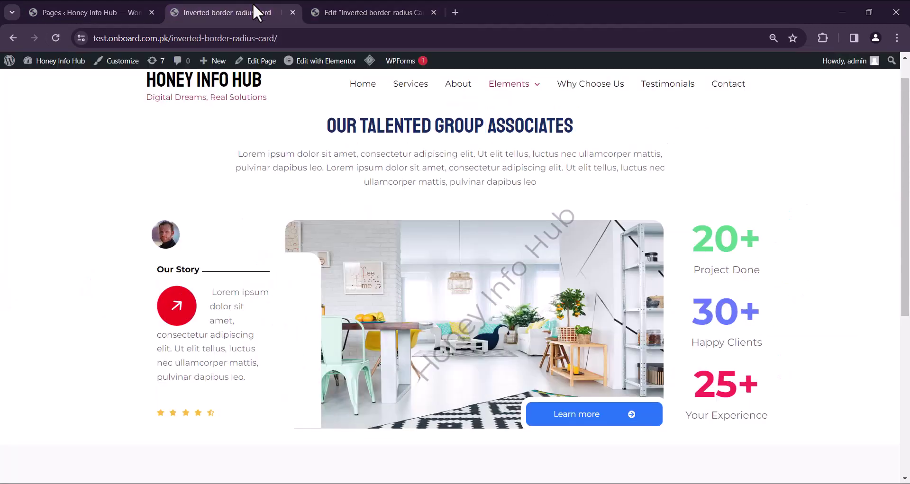
pyautogui.click(55, 37)
# Return to the page editor, duplicate the white spacer on the room image, and move the copy toward the middle of the image.
pyautogui.click(392, 10)
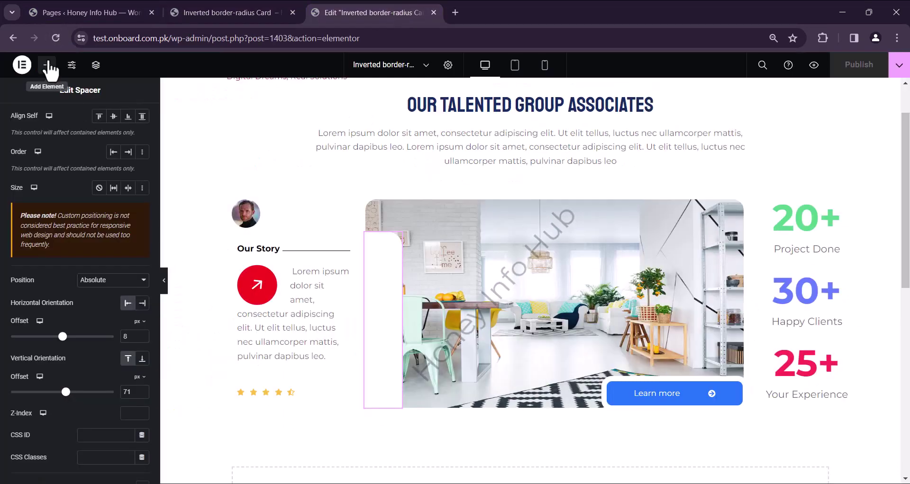
pyautogui.click(46, 66)
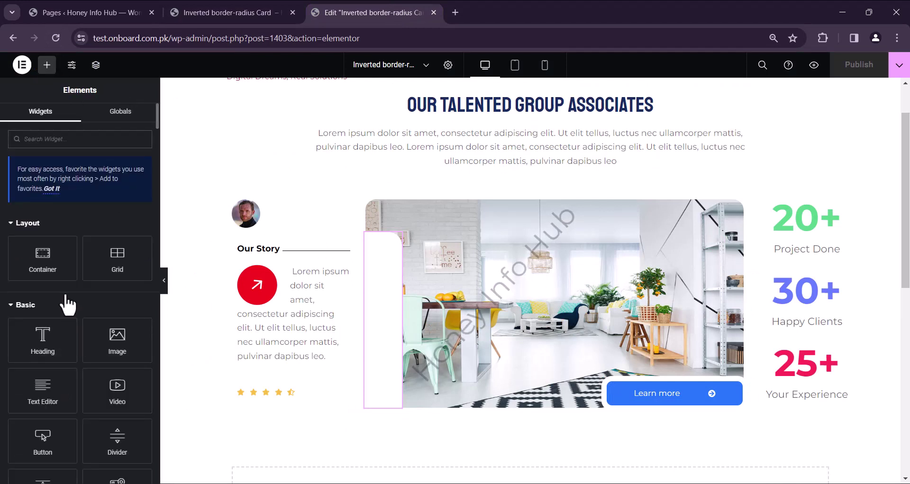
pyautogui.scroll(-4, 85, 361)
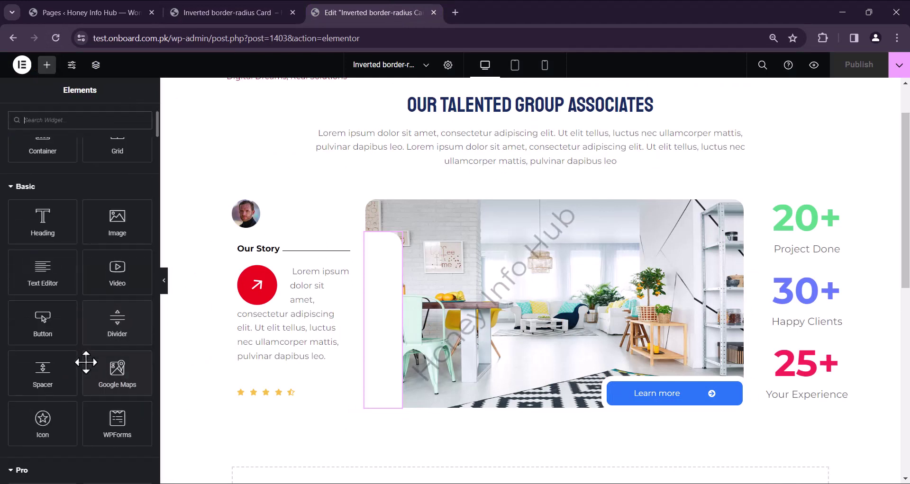
pyautogui.click(391, 277)
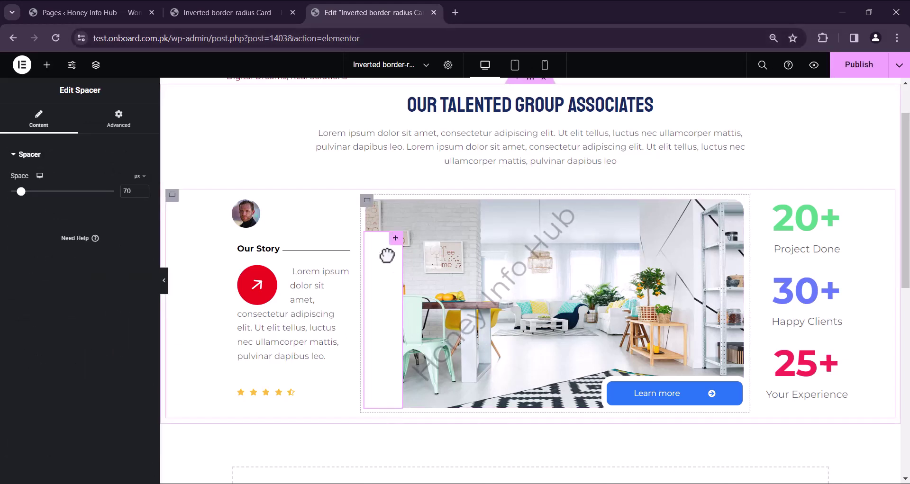
pyautogui.rightClick(388, 255)
pyautogui.click(421, 287)
pyautogui.rightClick(393, 257)
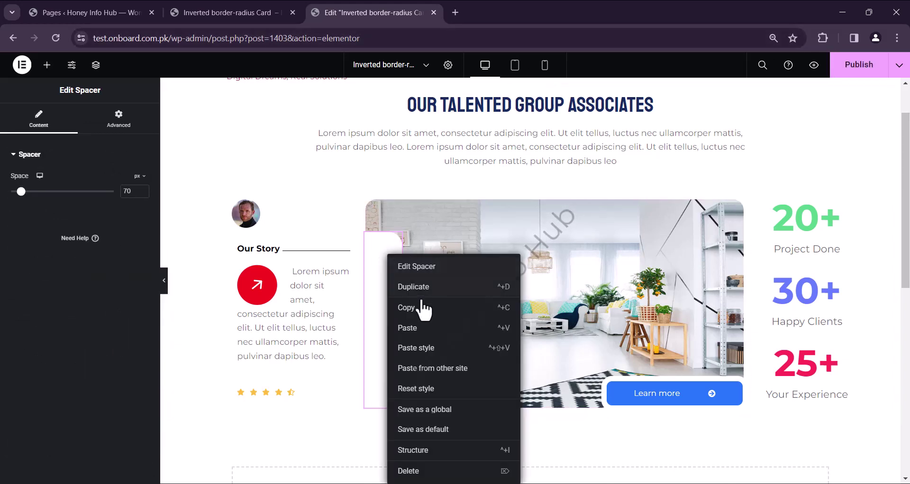
pyautogui.click(420, 287)
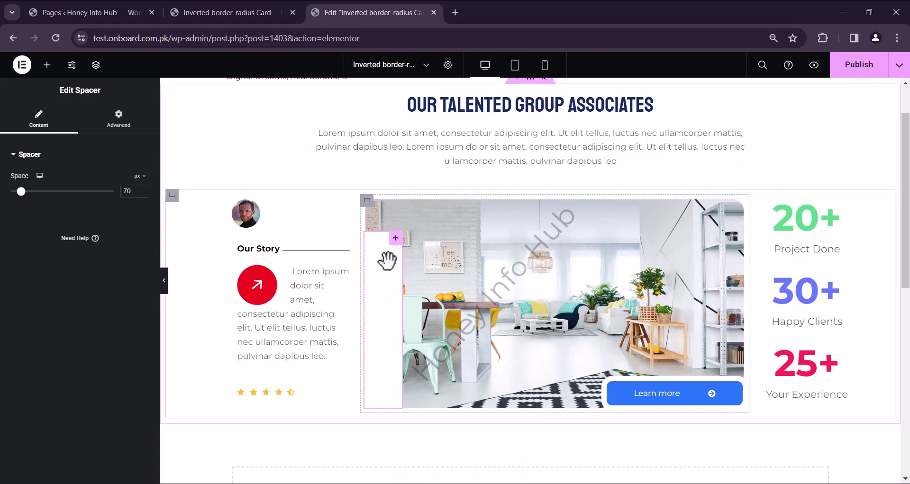
pyautogui.moveTo(386, 258); pyautogui.dragTo(516, 266)
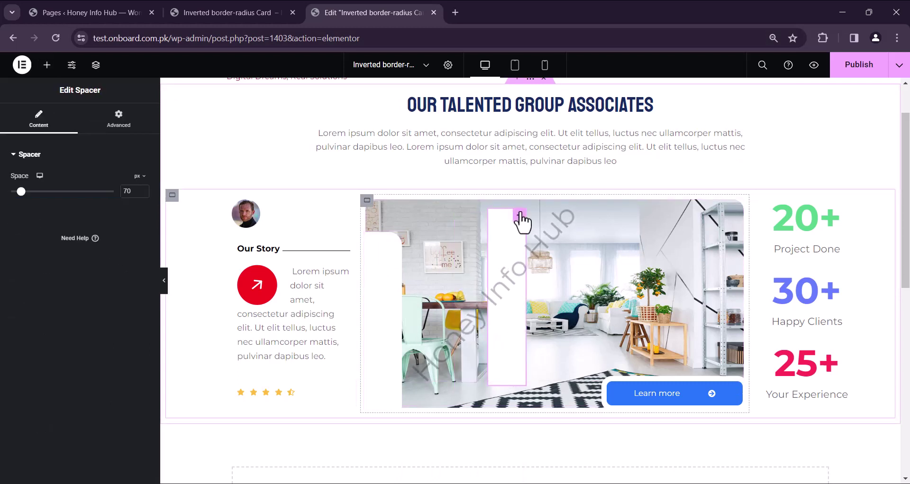
# Reduce the copied spacer's top padding to 50 px, and set its border radius to 0 on the right value and 25 px on the left.
pyautogui.click(113, 123)
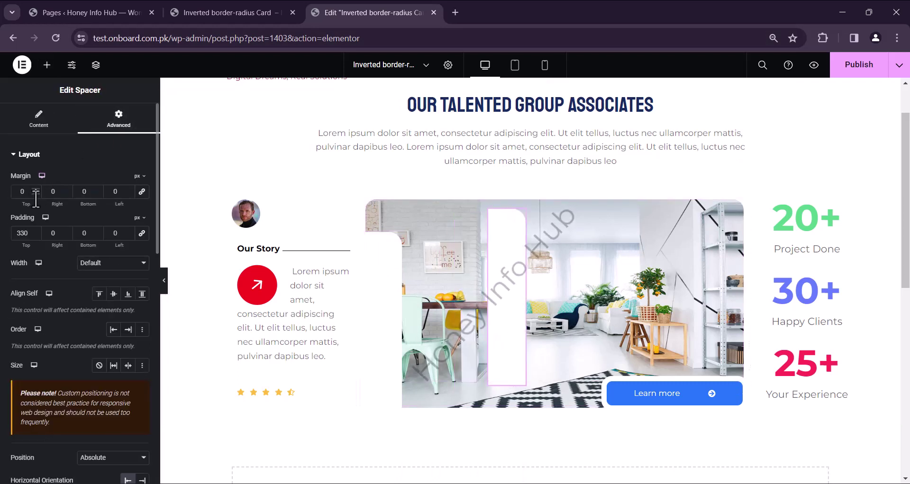
pyautogui.press('BackSpace')
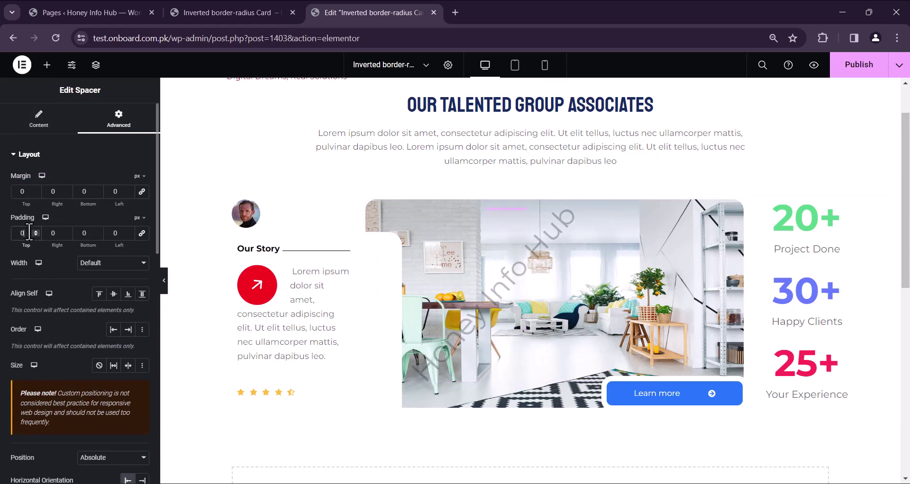
pyautogui.scroll(-6, 90, 311)
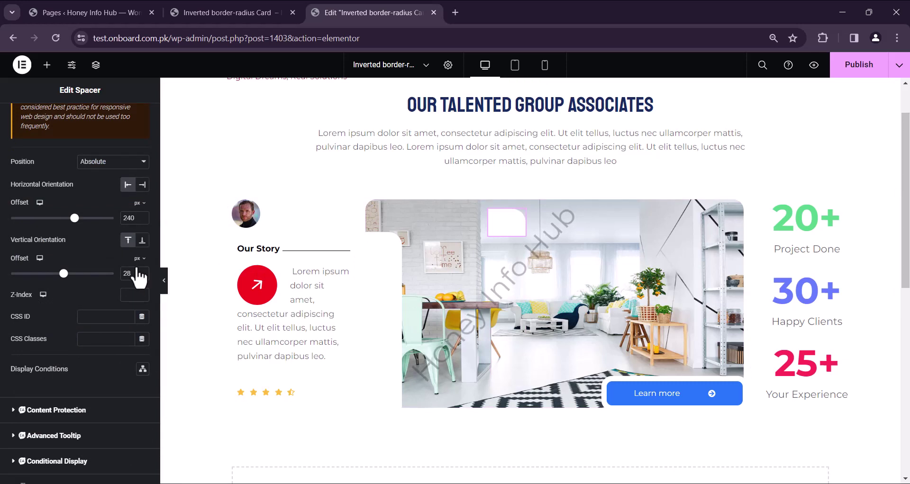
pyautogui.scroll(-1, 36, 414)
pyautogui.scroll(-1, 40, 415)
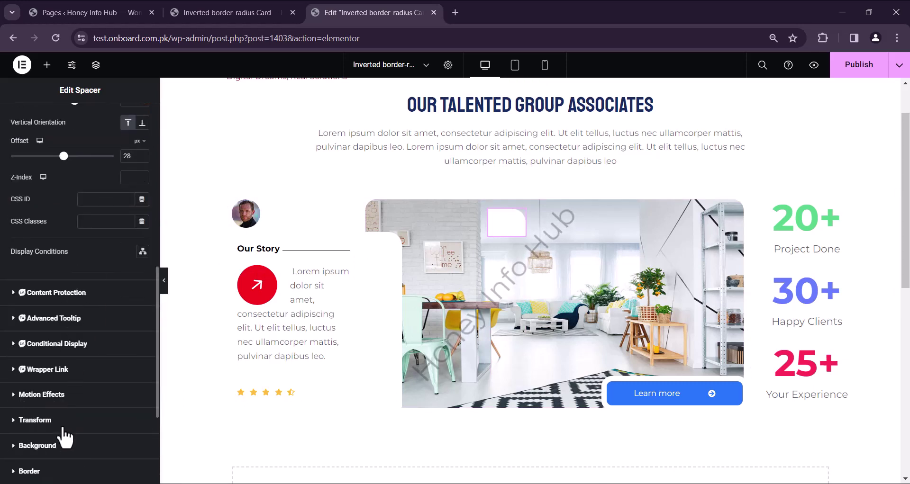
pyautogui.click(41, 471)
pyautogui.press('BackSpace')
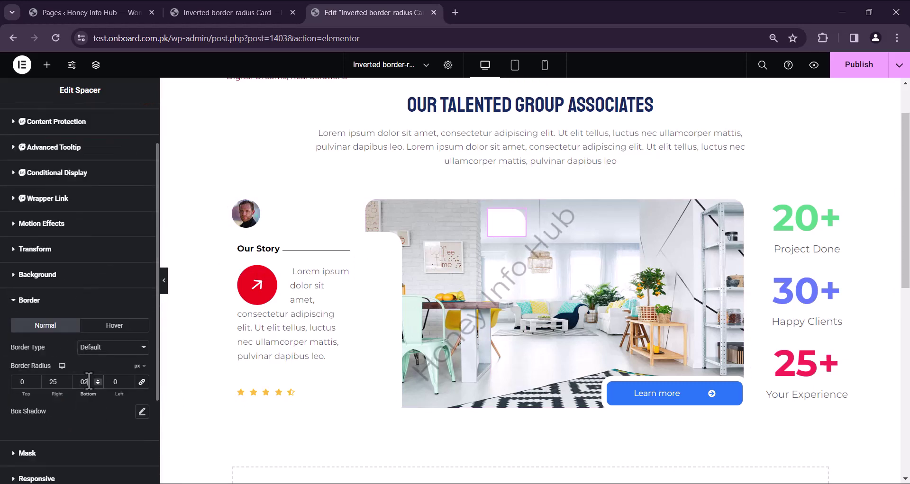
pyautogui.doubleClick(57, 381)
pyautogui.hotkey('ctrl', 'x')
pyautogui.click(105, 381)
pyautogui.hotkey('ctrl', 'v')
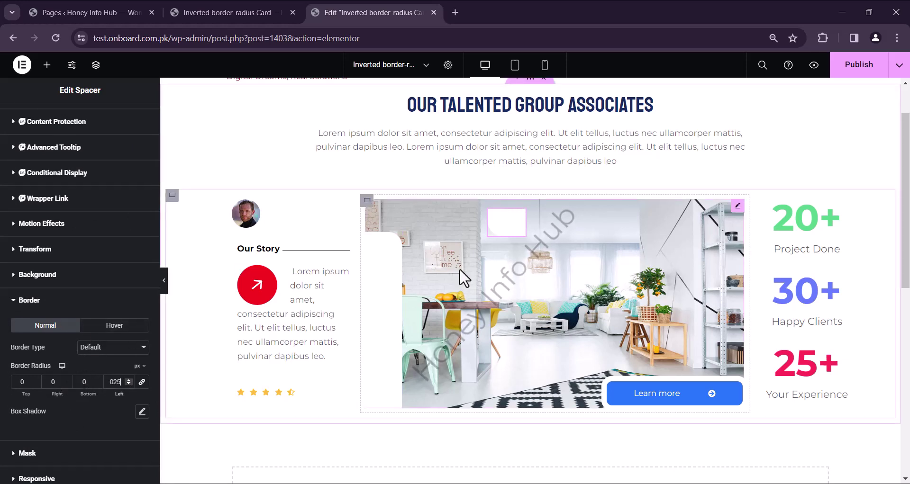
# Set the copied spacer's top padding to 40 px and narrow it to a custom width of about 7.187%.
pyautogui.scroll(10, 57, 137)
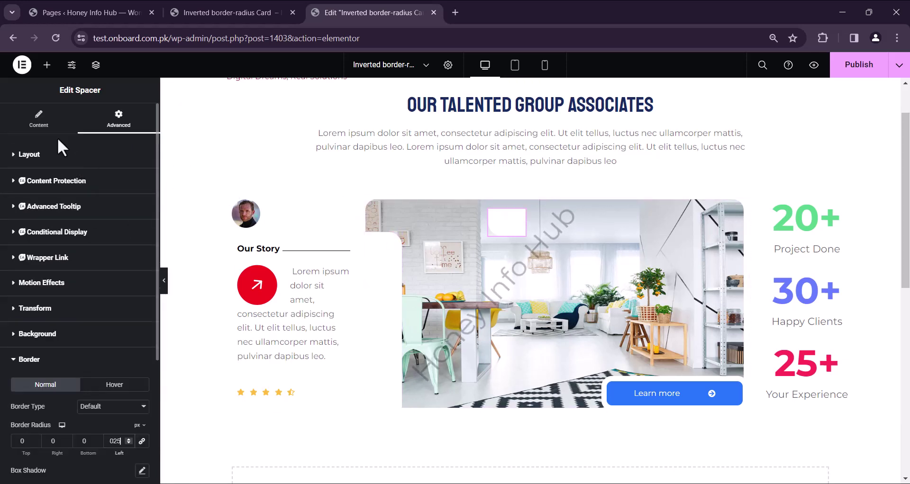
pyautogui.click(38, 119)
pyautogui.click(118, 119)
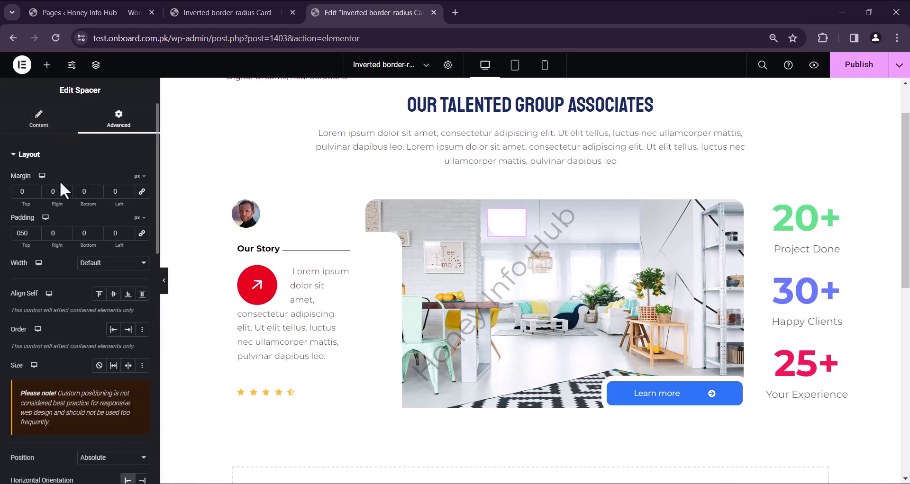
pyautogui.click(24, 233)
pyautogui.press('BackSpace')
pyautogui.write('4')
pyautogui.moveTo(523, 225); pyautogui.dragTo(512, 225)
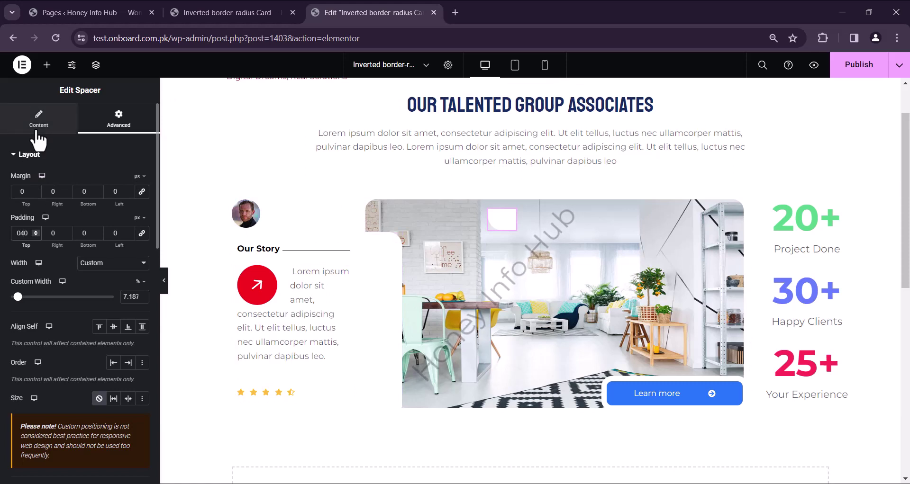
# Make the small spacer's background colour fully transparent white (#FFFFFF00).
pyautogui.scroll(-10, 92, 310)
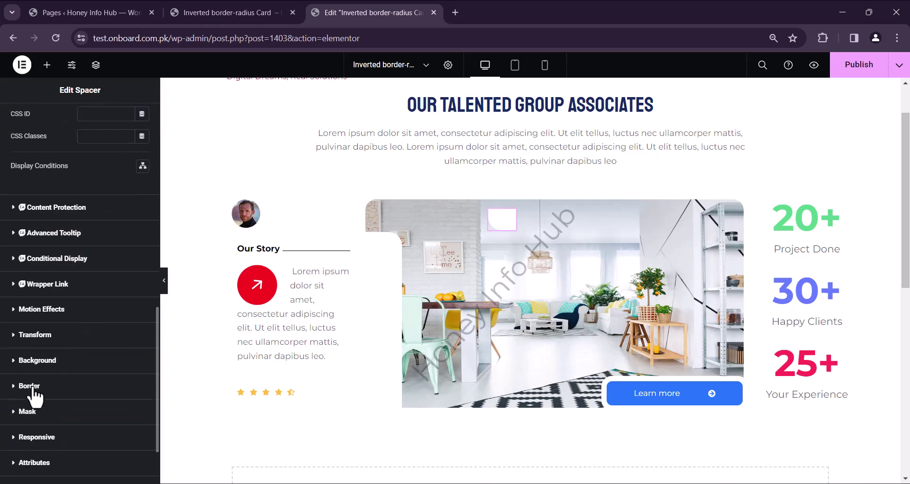
pyautogui.click(44, 361)
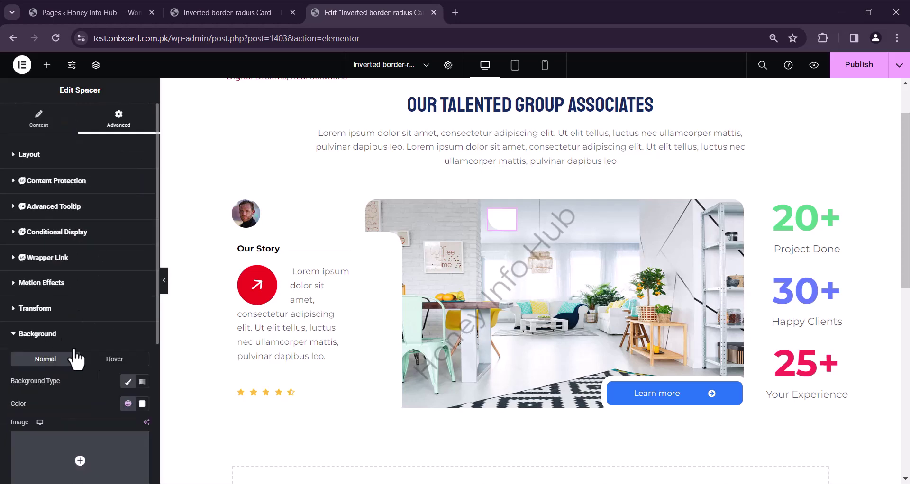
pyautogui.click(141, 403)
pyautogui.moveTo(203, 364); pyautogui.dragTo(81, 363)
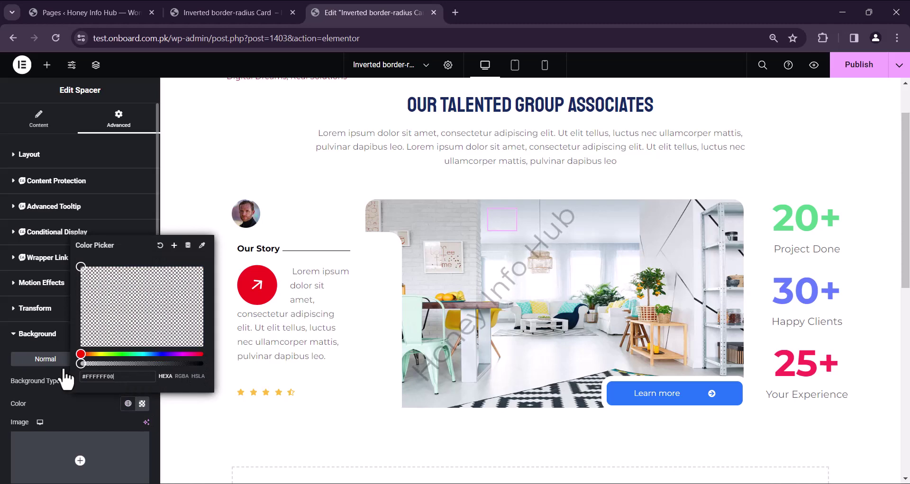
pyautogui.click(179, 467)
# Add a box shadow to the small spacer and colour it opaque white, rgba(255, 255, 255, 1).
pyautogui.scroll(-3, 31, 376)
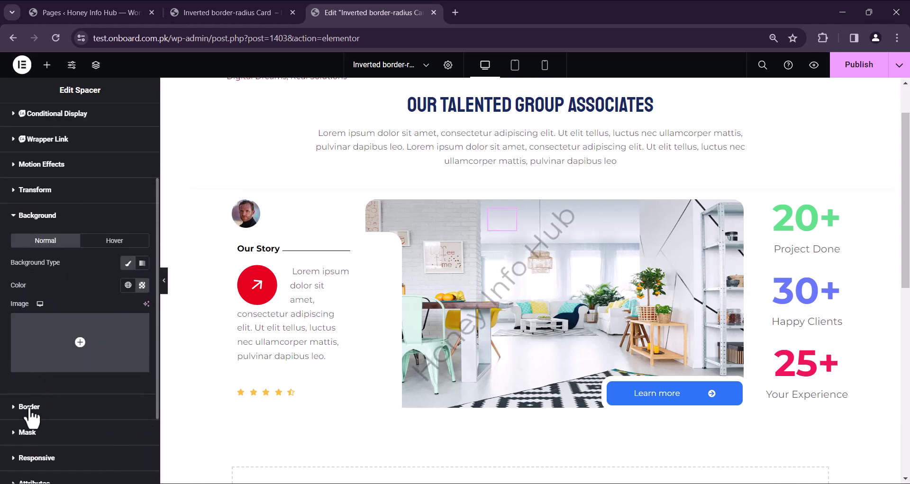
pyautogui.click(30, 406)
pyautogui.click(141, 352)
pyautogui.scroll(-2, 115, 429)
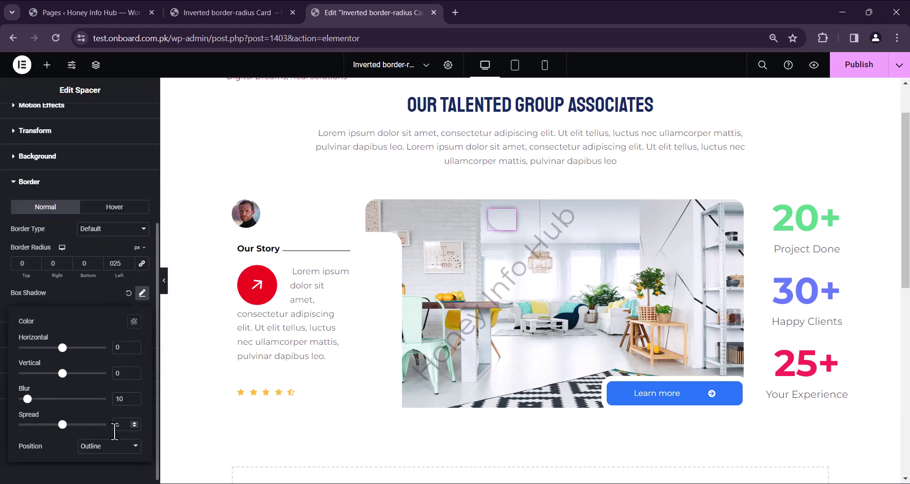
pyautogui.click(134, 321)
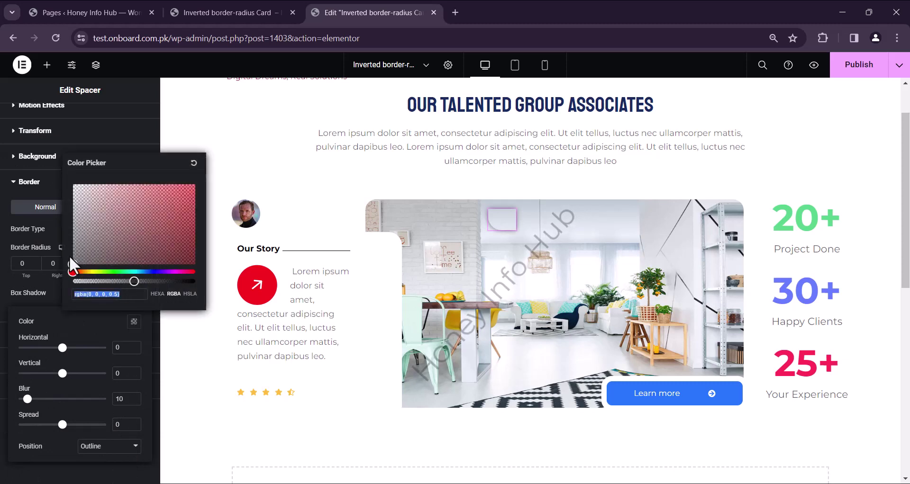
pyautogui.moveTo(71, 263); pyautogui.dragTo(72, 184)
pyautogui.click(134, 281)
pyautogui.moveTo(138, 279); pyautogui.dragTo(197, 281)
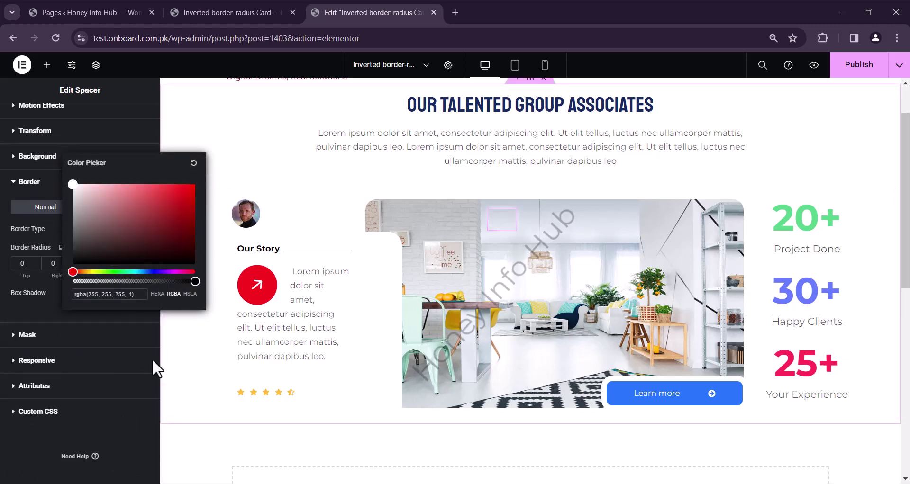
pyautogui.click(113, 281)
pyautogui.click(192, 281)
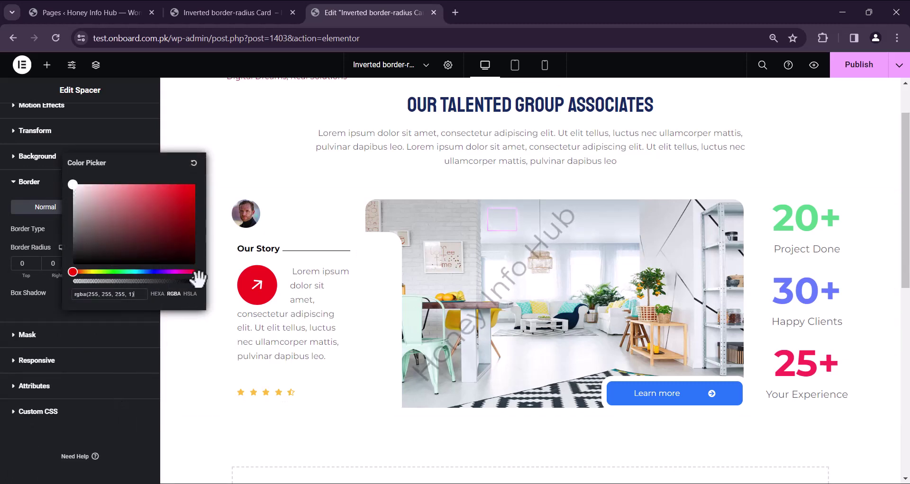
pyautogui.click(58, 305)
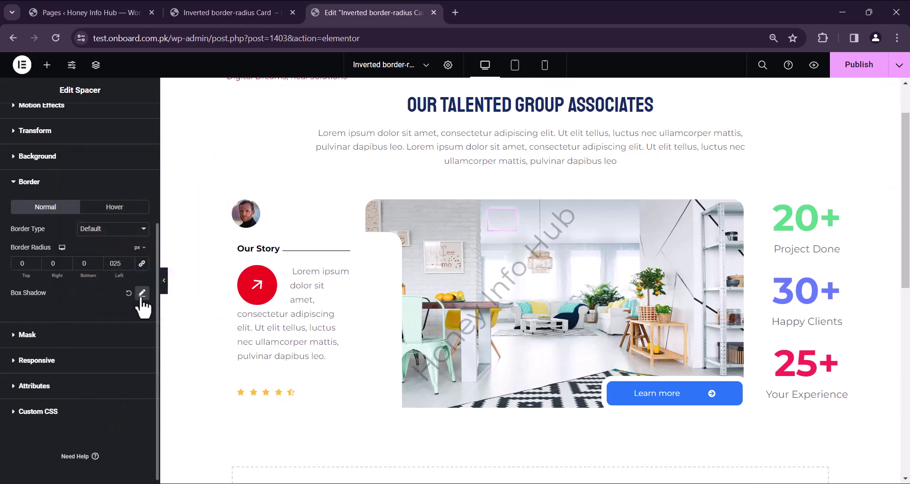
# Set the small spacer's box shadow blur to 0 and its horizontal offset to 18.
pyautogui.click(142, 293)
pyautogui.moveTo(27, 399); pyautogui.dragTo(18, 399)
pyautogui.click(142, 293)
pyautogui.click(135, 346)
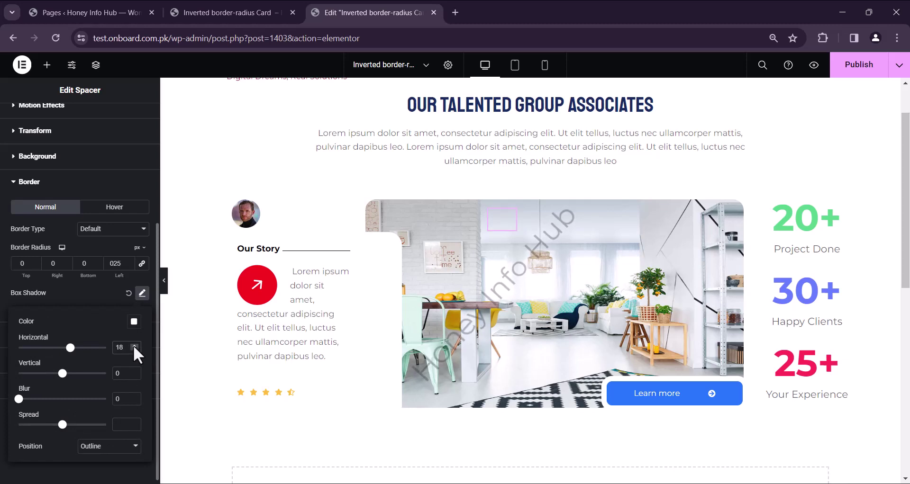
# Give the small spacer a solid border and unlink its width values.
pyautogui.click(143, 230)
pyautogui.click(114, 257)
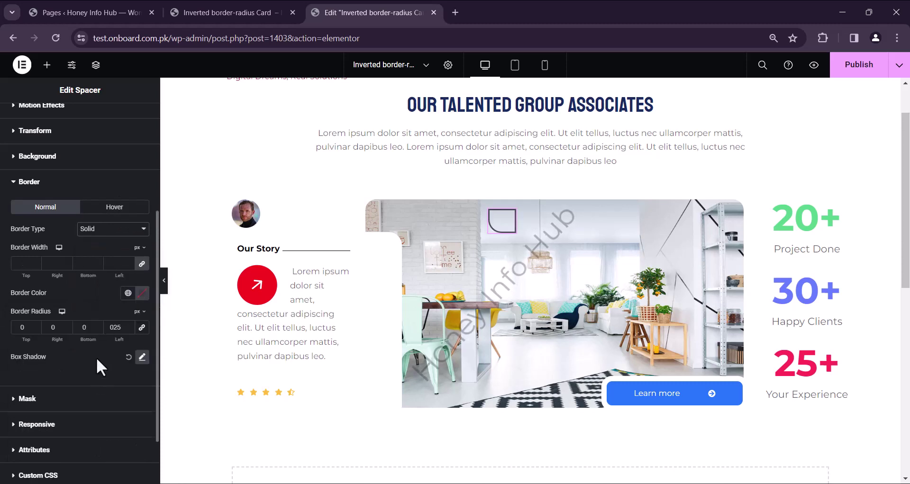
pyautogui.click(128, 293)
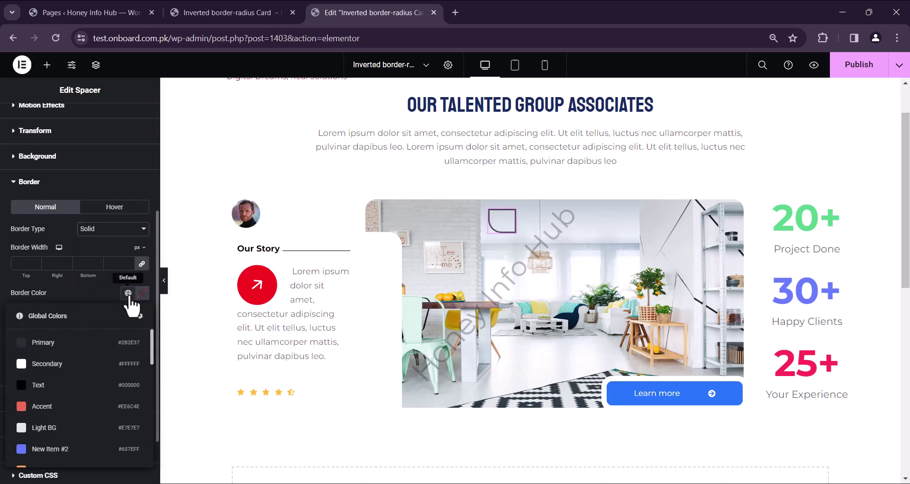
pyautogui.click(141, 264)
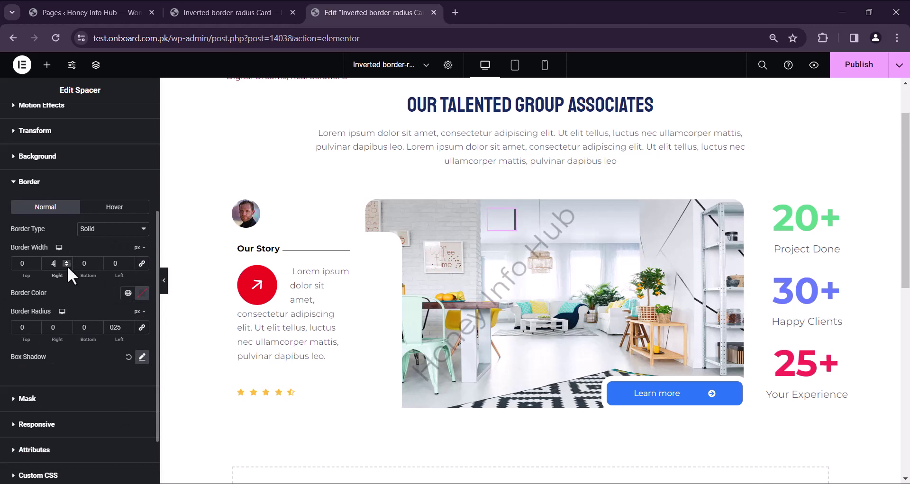
# Set the spacer's border width to 10 px on the bottom and left, with 0 on the top and right.
pyautogui.click(67, 265)
pyautogui.click(128, 262)
pyautogui.click(128, 262)
pyautogui.click(128, 261)
pyautogui.click(128, 261)
pyautogui.scroll(-1, 98, 227)
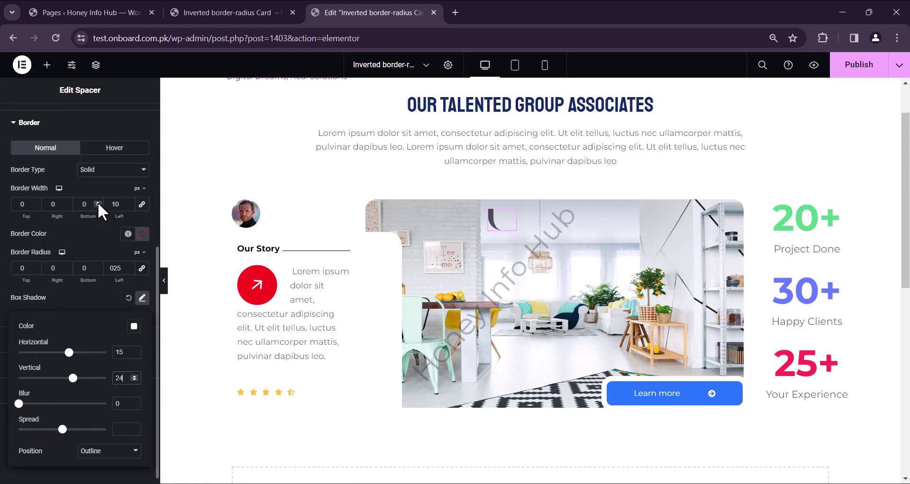
pyautogui.click(98, 203)
pyautogui.click(97, 202)
pyautogui.click(97, 203)
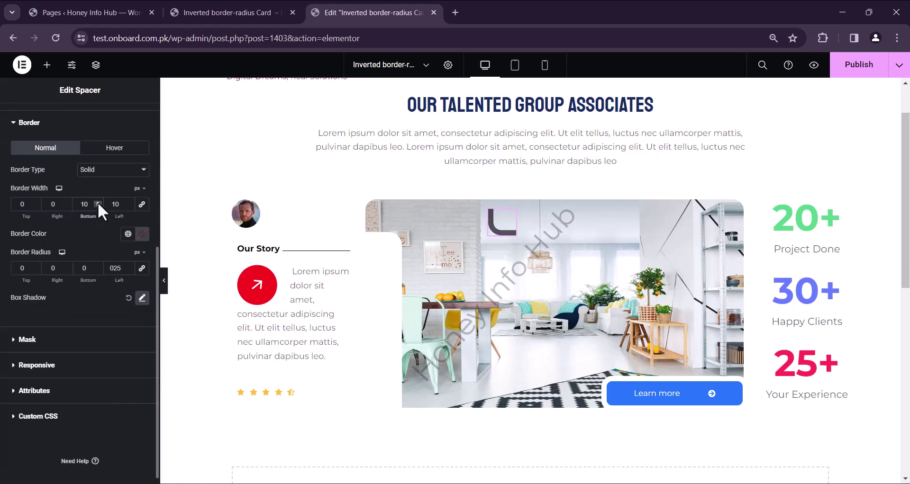
# Apply the global Secondary white to the border and move the spacer to the image's left edge, just above the tall white cutout.
pyautogui.click(128, 234)
pyautogui.click(47, 302)
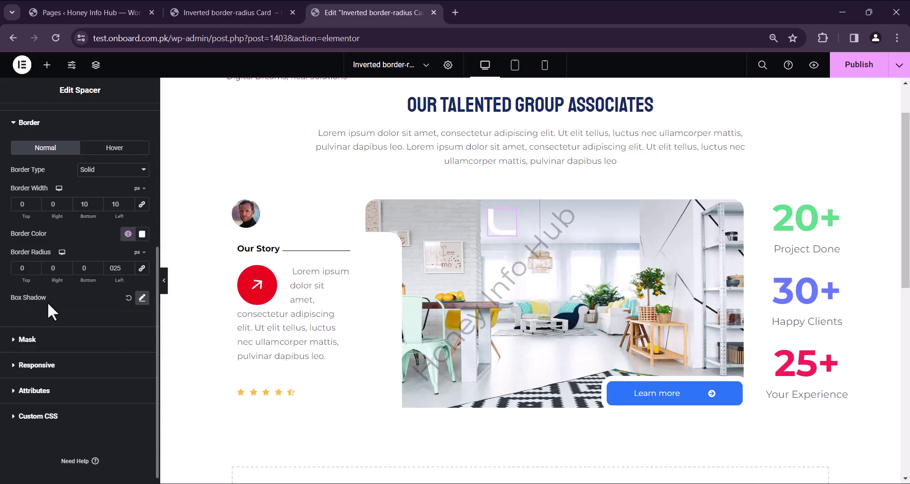
pyautogui.moveTo(493, 226); pyautogui.dragTo(372, 241)
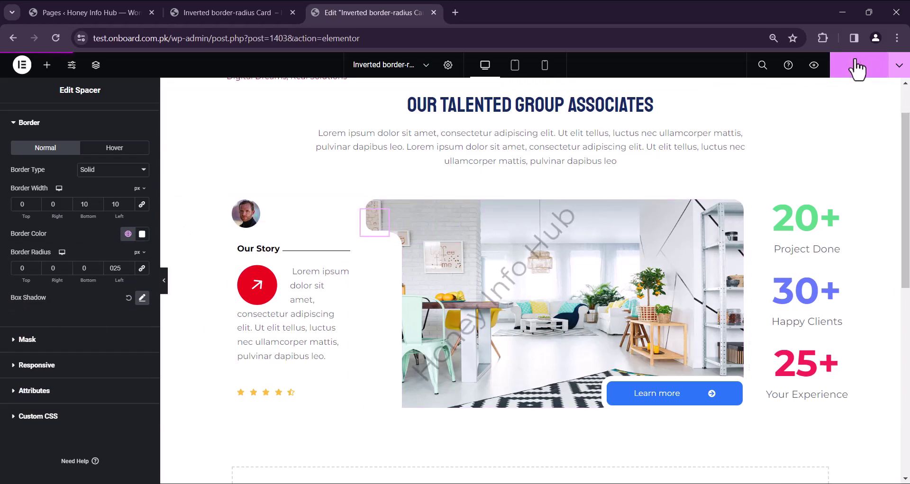
# Publish the page and reload its live version to check the rounded inner corner above the cutout.
pyautogui.click(239, 13)
pyautogui.click(55, 38)
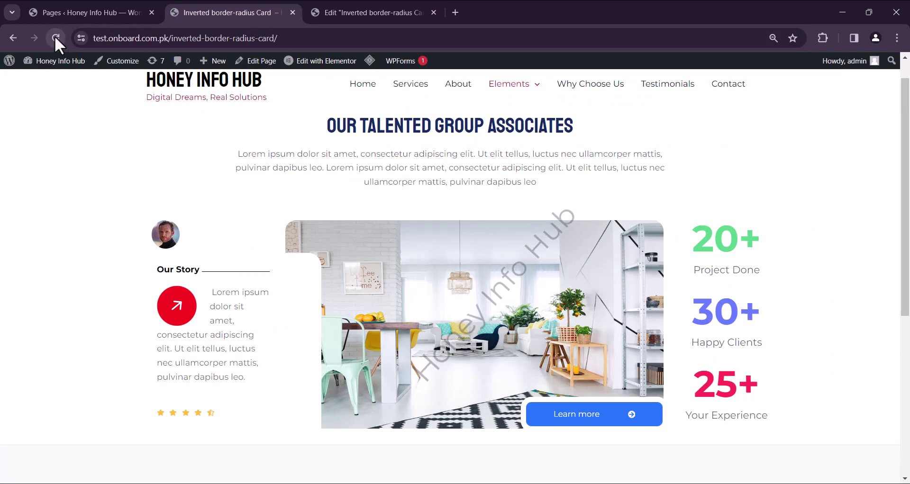
pyautogui.click(367, 13)
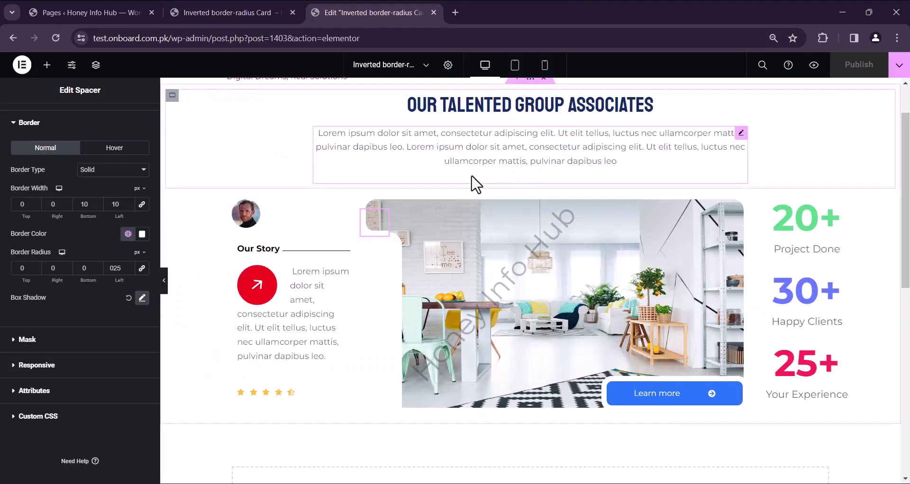
# Set the corner spacer's vertical offset to 31 px, publishing and reloading the live page after each nudge to check its alignment.
pyautogui.scroll(5, 64, 277)
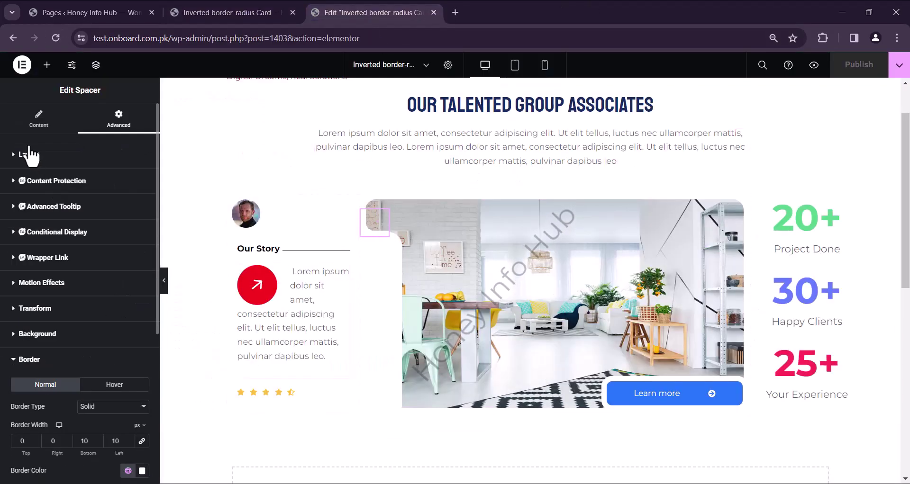
pyautogui.click(28, 152)
pyautogui.scroll(-4, 107, 283)
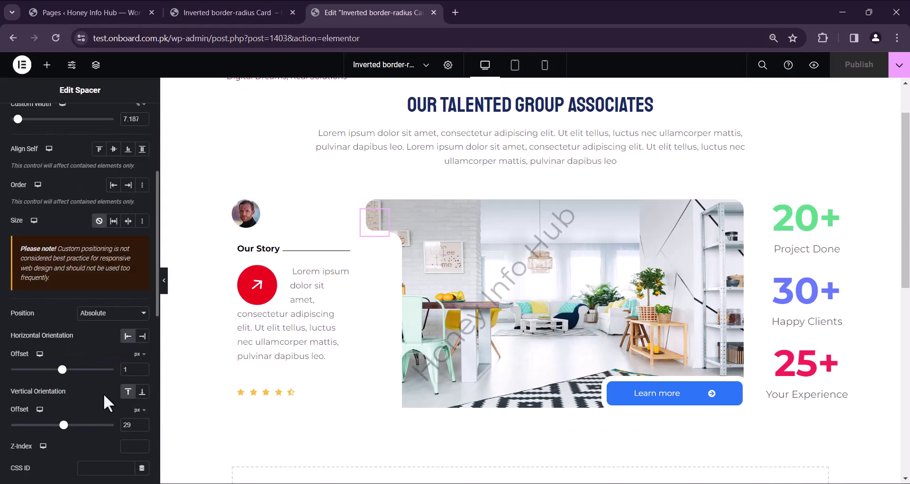
pyautogui.click(142, 427)
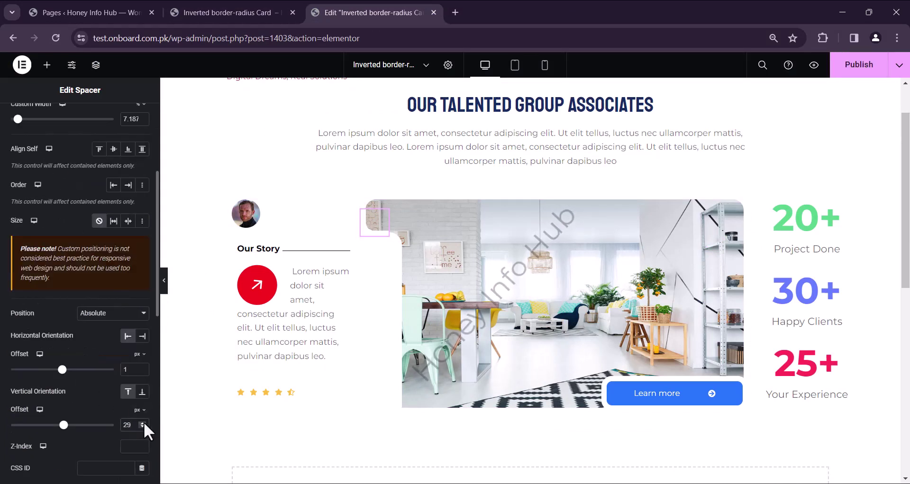
pyautogui.click(855, 66)
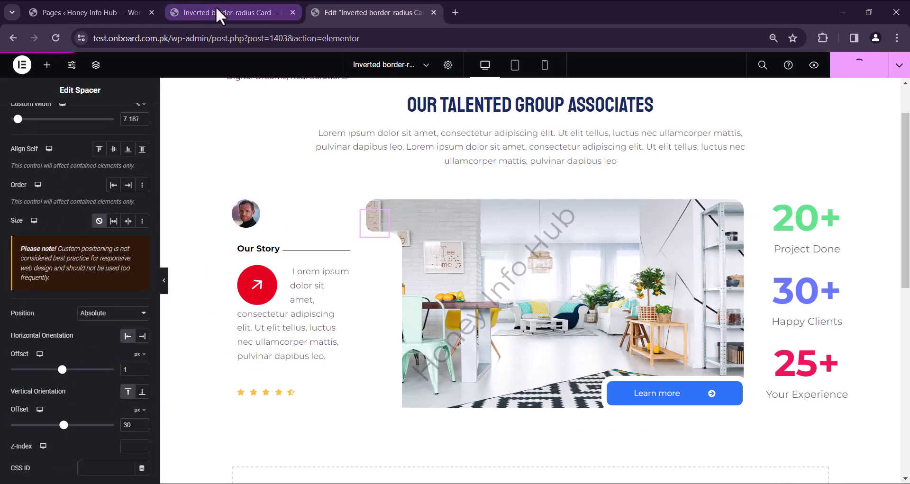
pyautogui.click(223, 12)
pyautogui.click(56, 38)
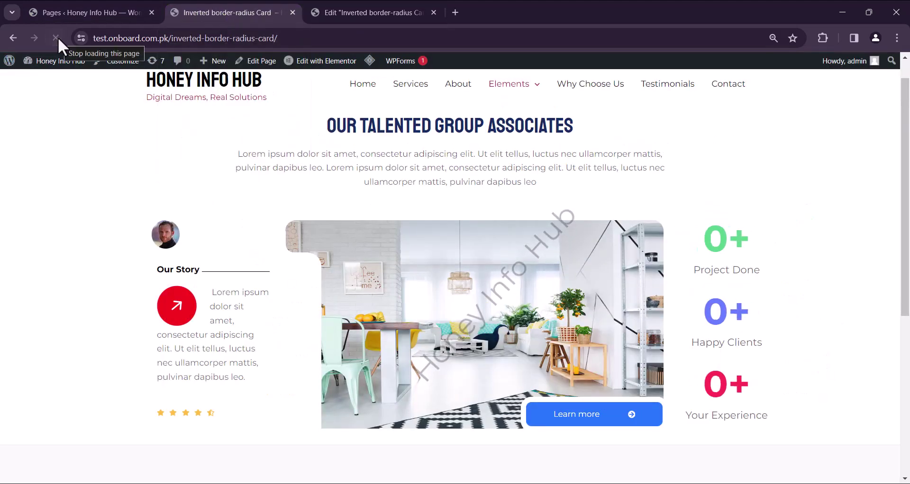
pyautogui.click(372, 13)
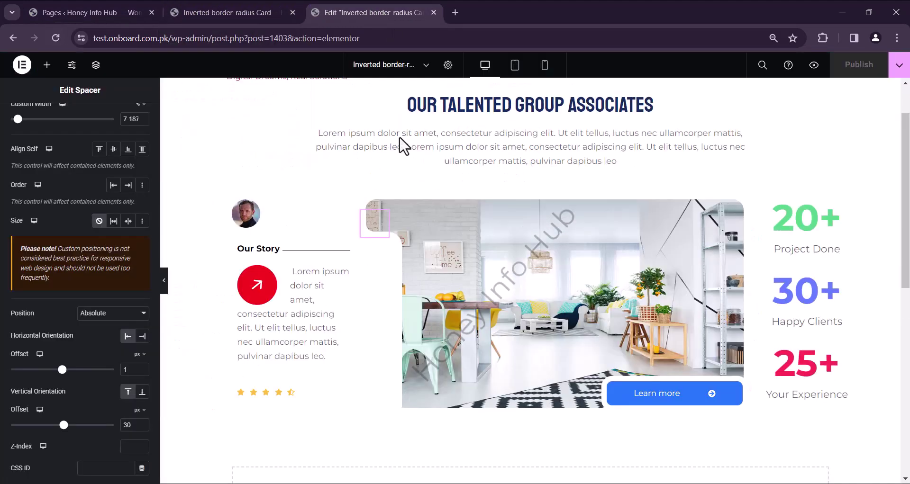
pyautogui.click(142, 422)
pyautogui.click(858, 66)
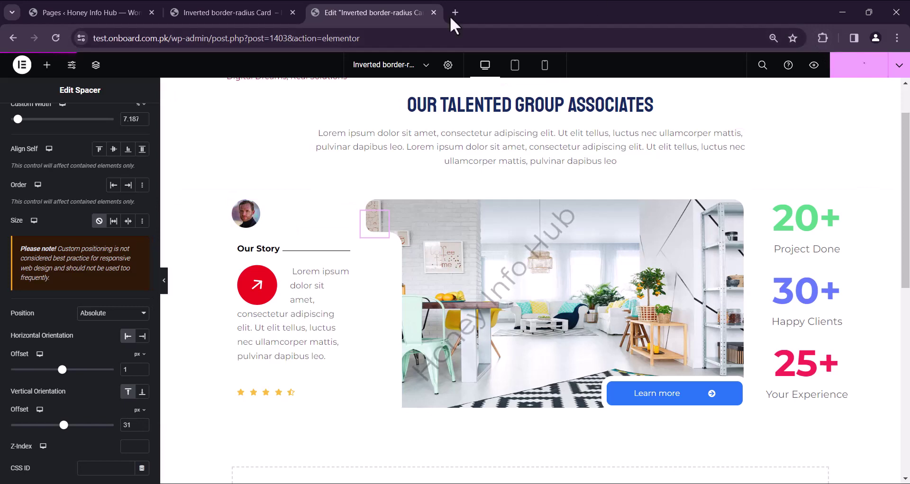
pyautogui.click(227, 17)
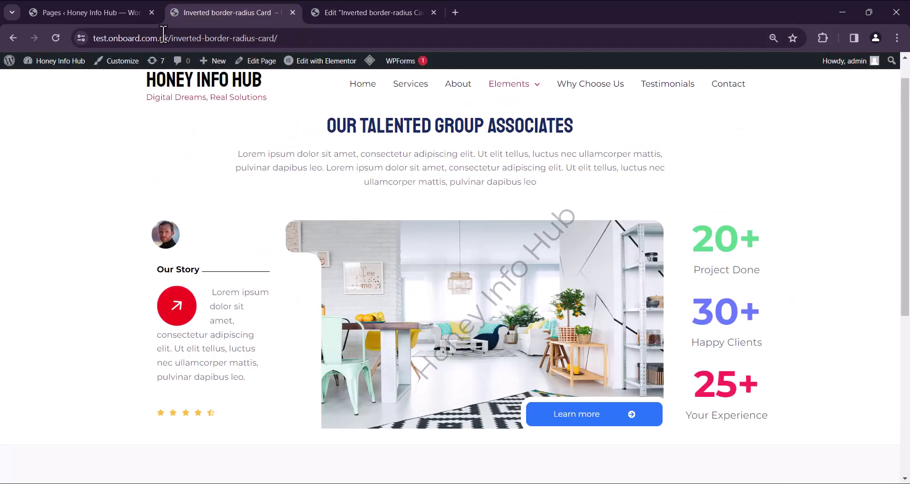
pyautogui.click(56, 39)
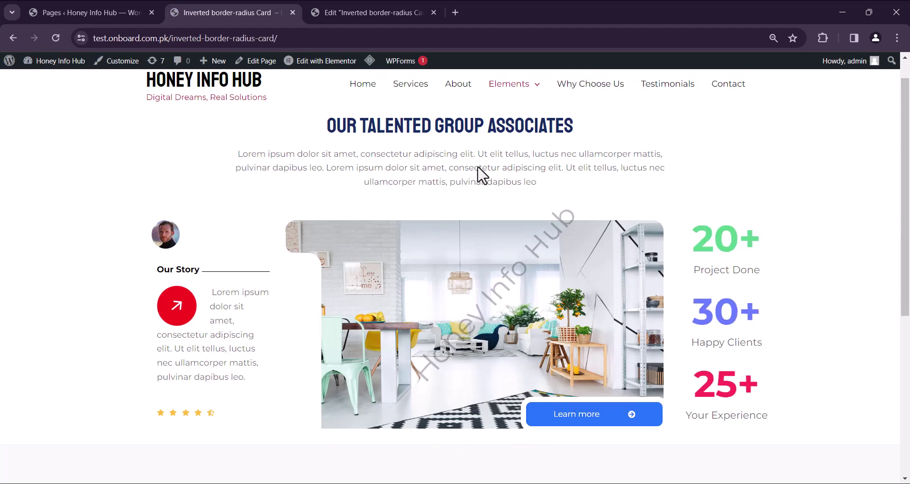
# Duplicate the corner spacer and place the copy at the cutout's lower end with horizontal offset 68 px, vertical offset 362 px and z-index 6.
pyautogui.click(364, 13)
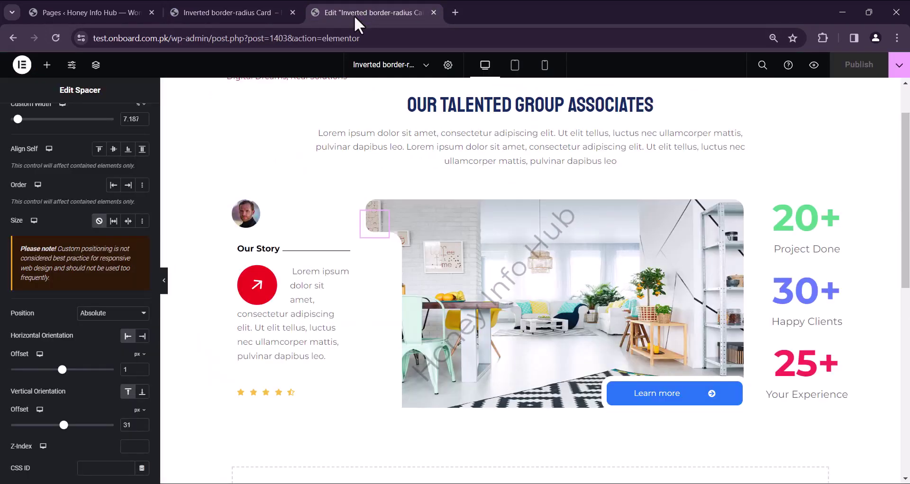
pyautogui.rightClick(382, 230)
pyautogui.click(386, 247)
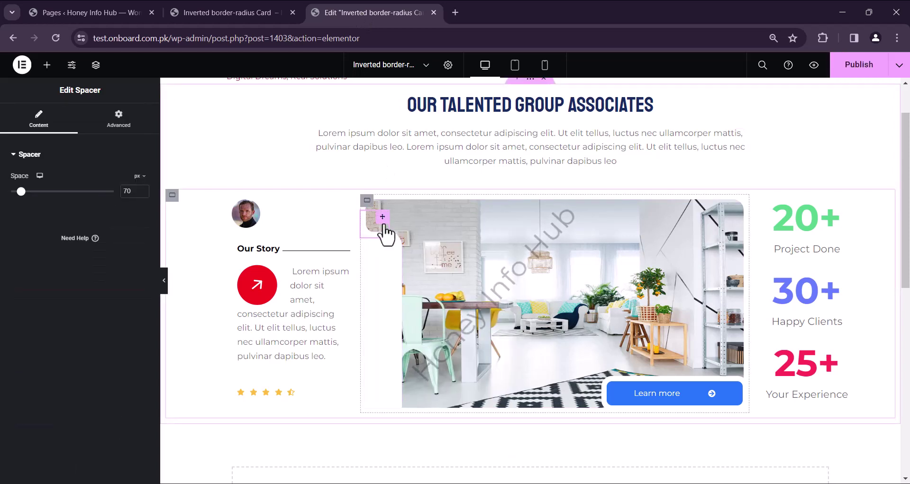
pyautogui.moveTo(379, 220); pyautogui.dragTo(417, 395)
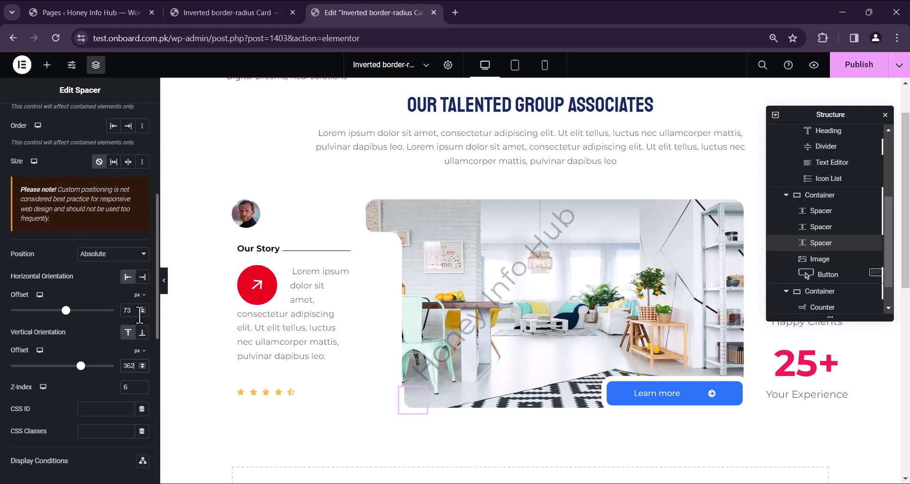
pyautogui.click(142, 312)
pyautogui.click(142, 312)
pyautogui.click(142, 312)
pyautogui.click(142, 313)
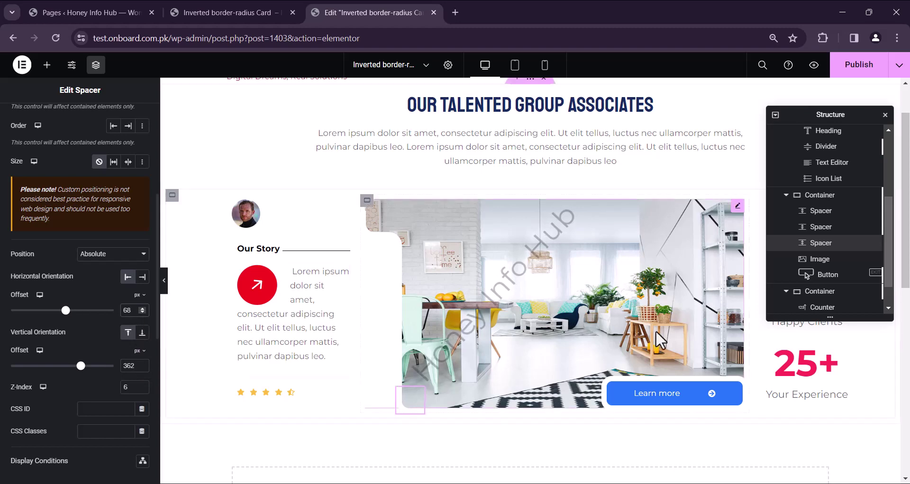
# Publish the page and reload its live version to check the image's rounded lower-left corner.
pyautogui.click(859, 65)
pyautogui.click(885, 115)
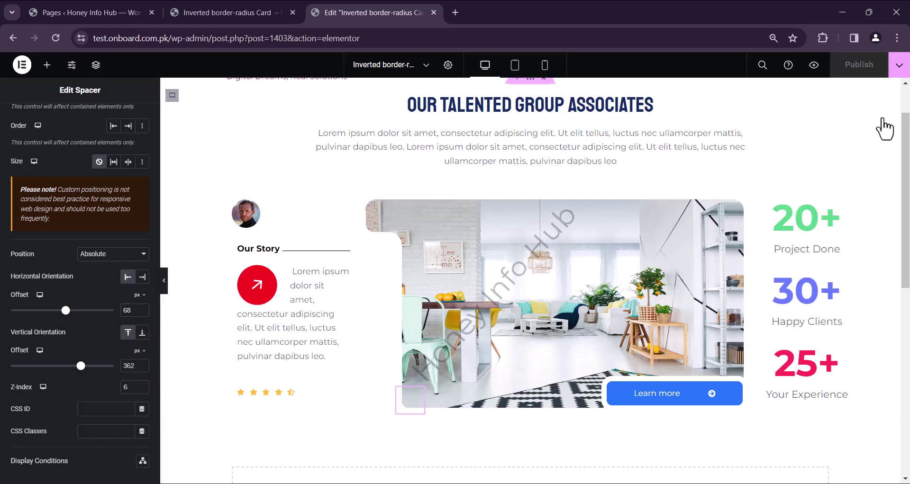
pyautogui.click(256, 16)
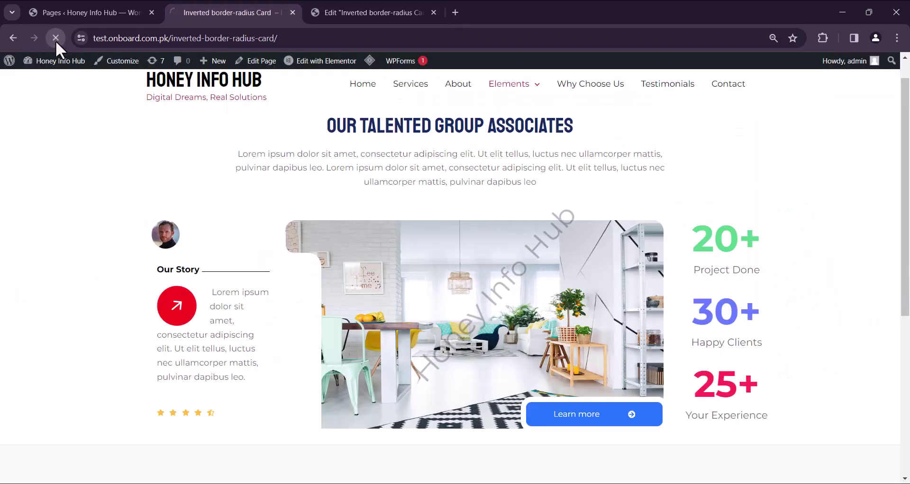
pyautogui.click(55, 41)
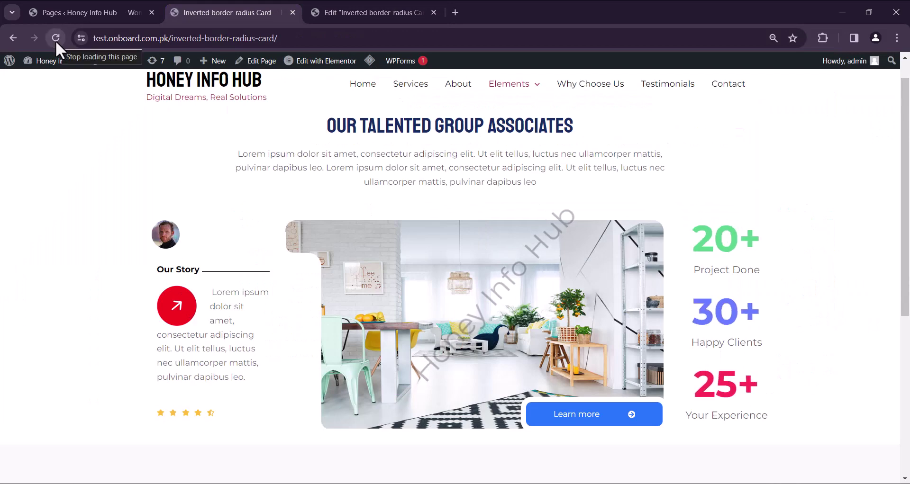
# Duplicate the lower-left corner spacer and move the copy across the image, just above the Learn more button.
pyautogui.click(361, 12)
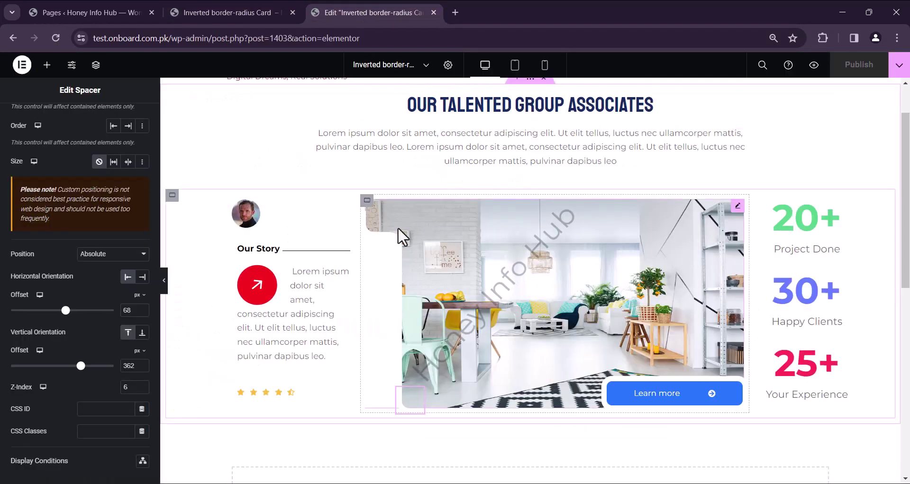
pyautogui.rightClick(418, 400)
pyautogui.click(444, 303)
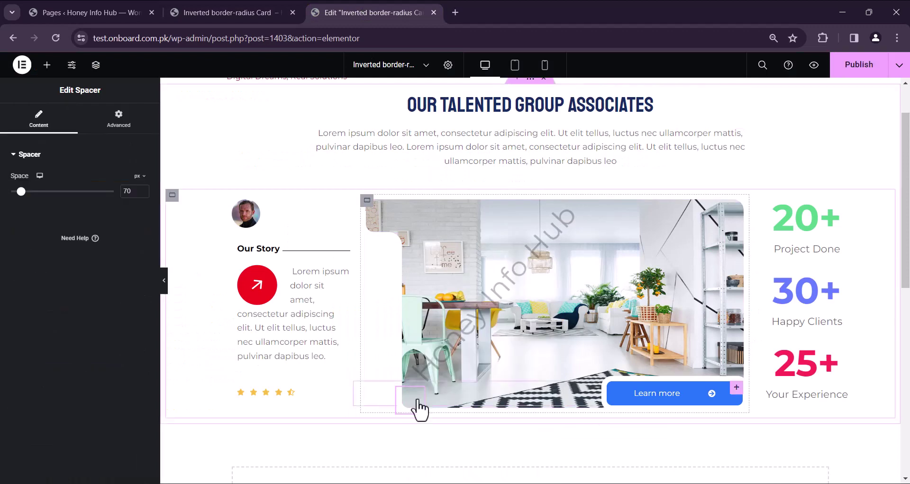
pyautogui.moveTo(416, 401); pyautogui.dragTo(603, 337)
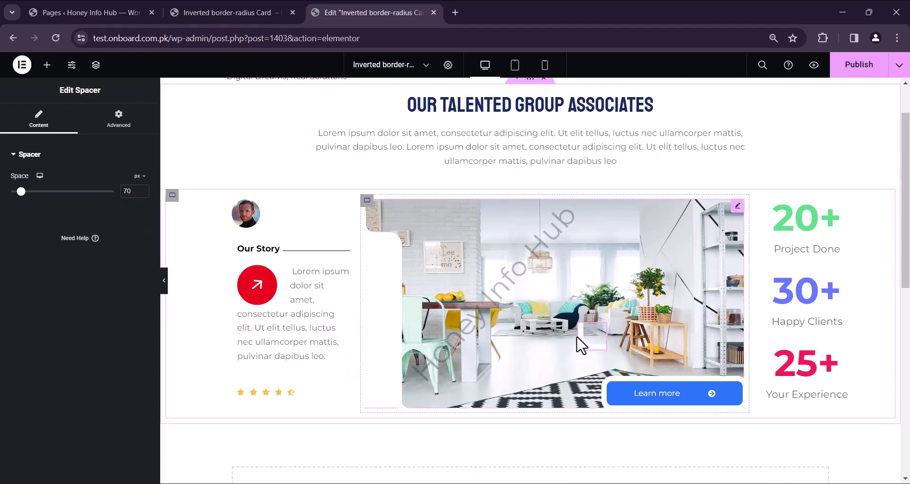
# Set the copied spacer's border width to 10 px on the right and bottom, with 0 on the top and left.
pyautogui.click(127, 126)
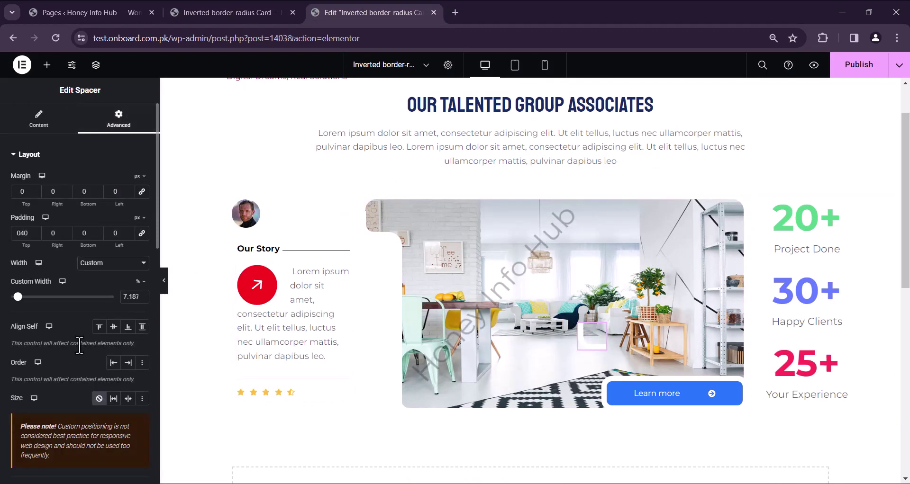
pyautogui.scroll(-6, 79, 343)
pyautogui.scroll(1, 78, 343)
pyautogui.scroll(-5, 55, 297)
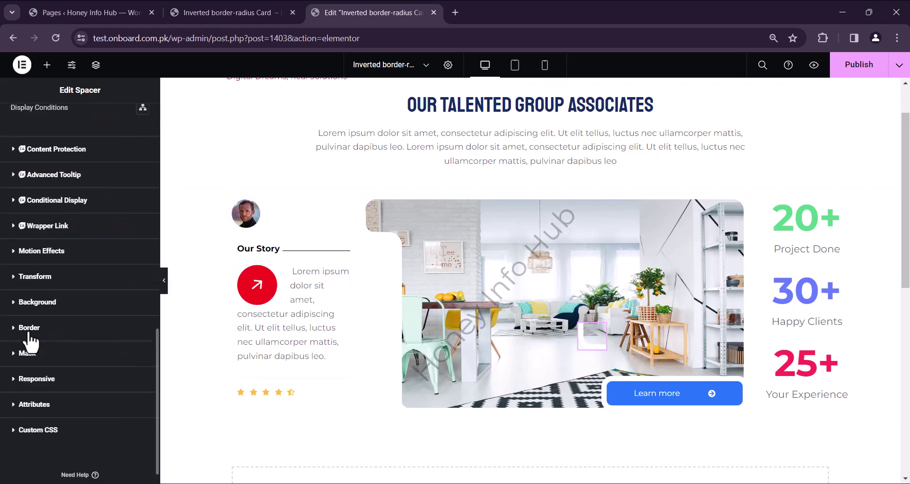
pyautogui.click(43, 355)
pyautogui.scroll(-3, 86, 349)
pyautogui.scroll(-1, 87, 329)
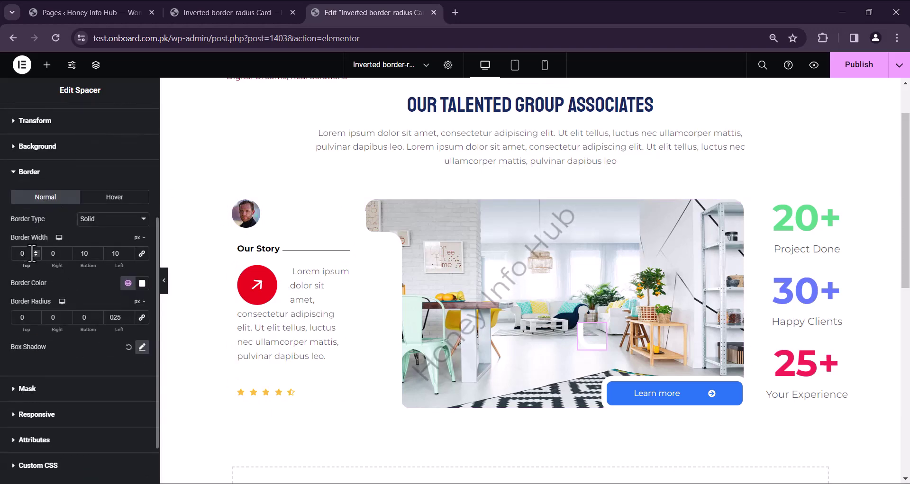
pyautogui.click(53, 253)
pyautogui.write('1010')
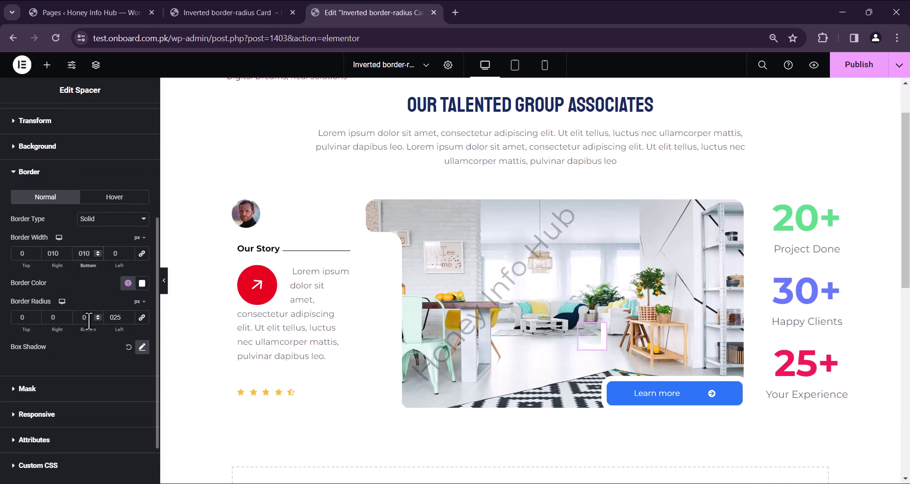
# Set the copied spacer's border radius to 25 px for the bottom value and 0 for the left.
pyautogui.click(66, 315)
pyautogui.doubleClick(118, 318)
pyautogui.write('0')
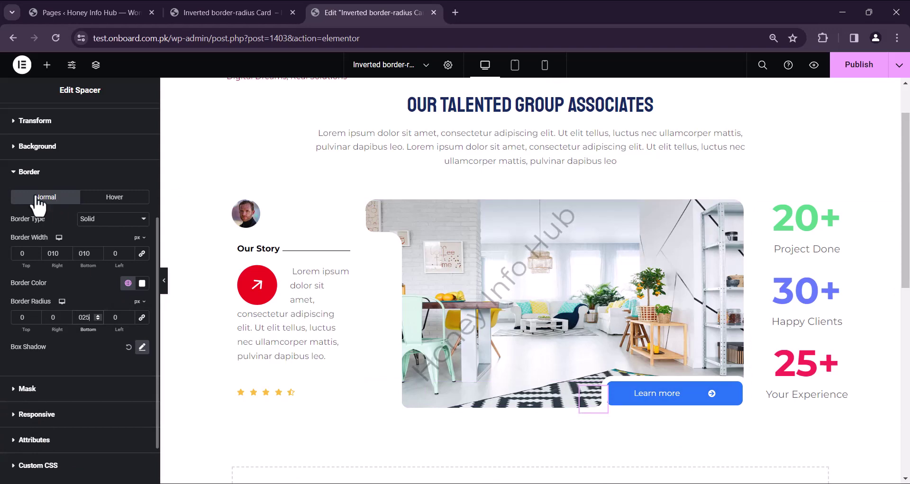
# Position the spacer against the button's left edge with a horizontal offset of 409 px and a vertical offset of 362 px.
pyautogui.scroll(5, 52, 256)
pyautogui.click(38, 152)
pyautogui.scroll(-5, 94, 365)
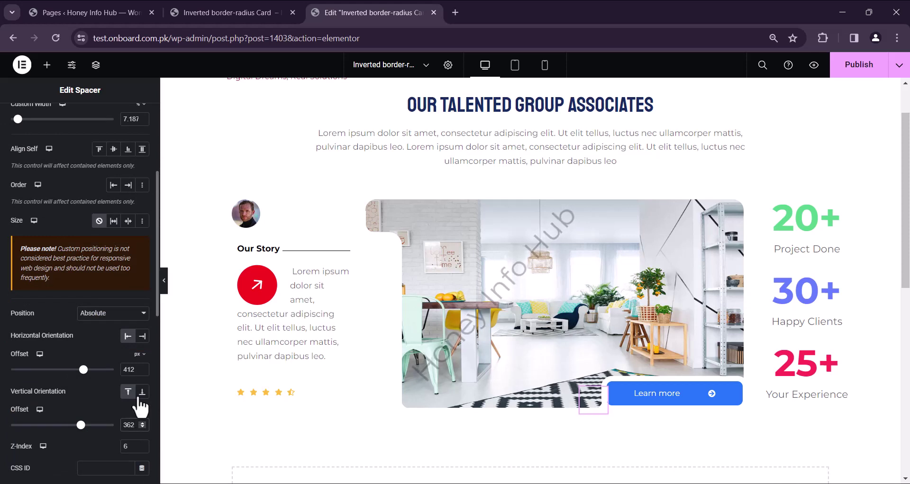
pyautogui.click(142, 367)
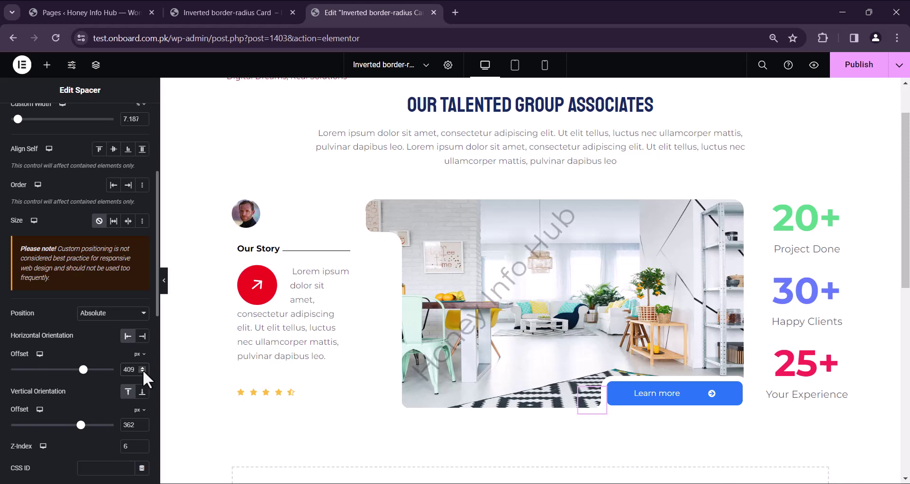
# Duplicate this spacer and place the copy at the image's right edge above the button, with offsets 677 px horizontal and 302 px vertical.
pyautogui.rightClick(584, 391)
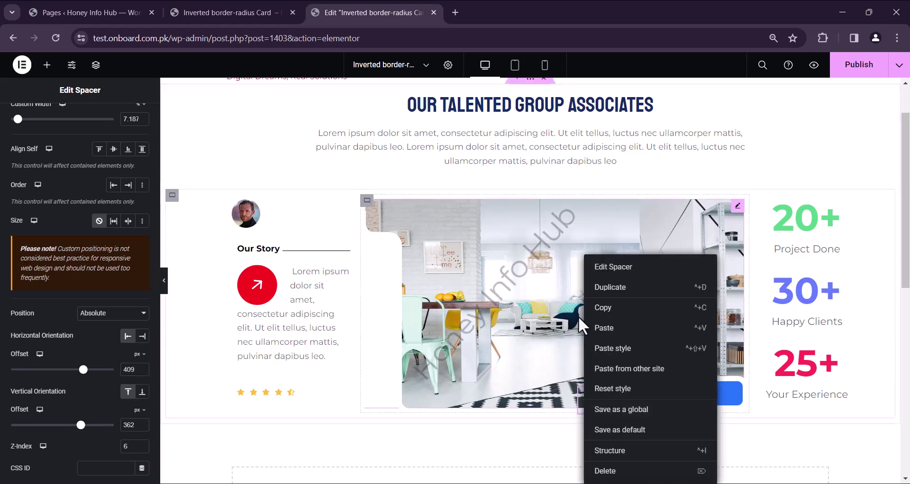
pyautogui.click(642, 277)
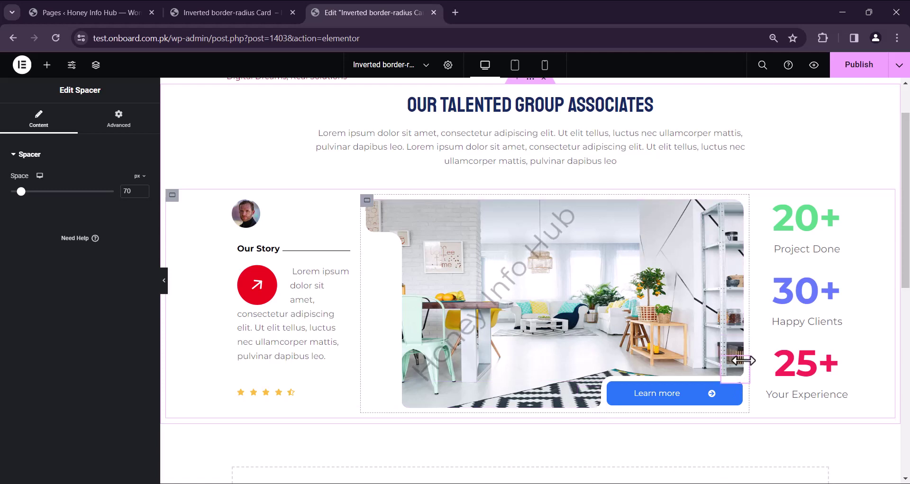
pyautogui.click(119, 120)
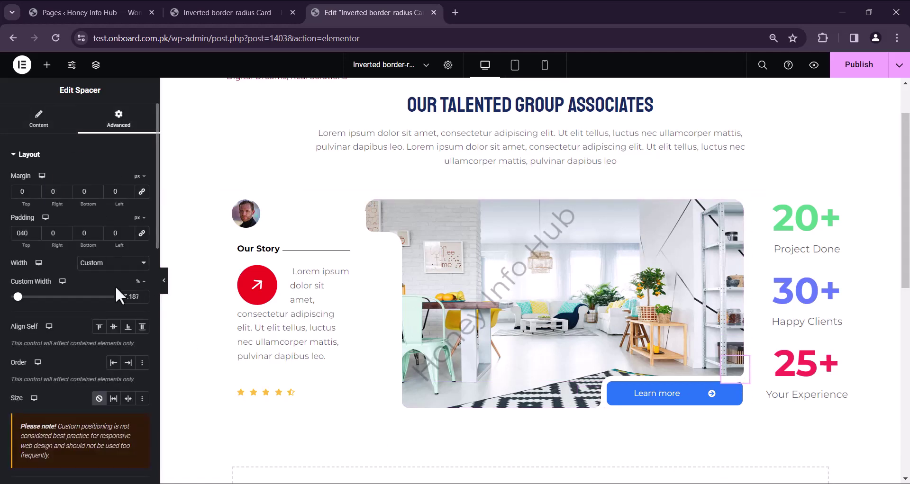
pyautogui.scroll(-4, 119, 295)
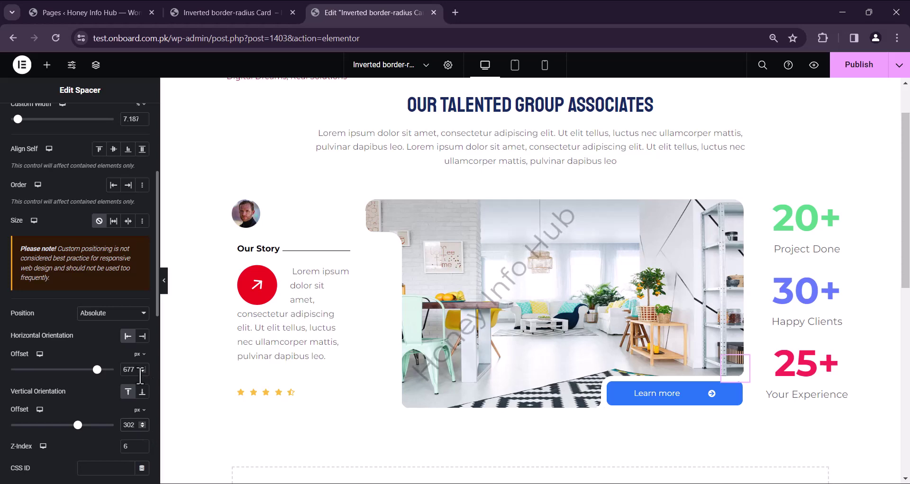
# Reload the live page to check the rounded corners beside and above the Learn more button.
pyautogui.click(232, 12)
pyautogui.click(123, 12)
pyautogui.hotkey('ctrl', 'Tab')
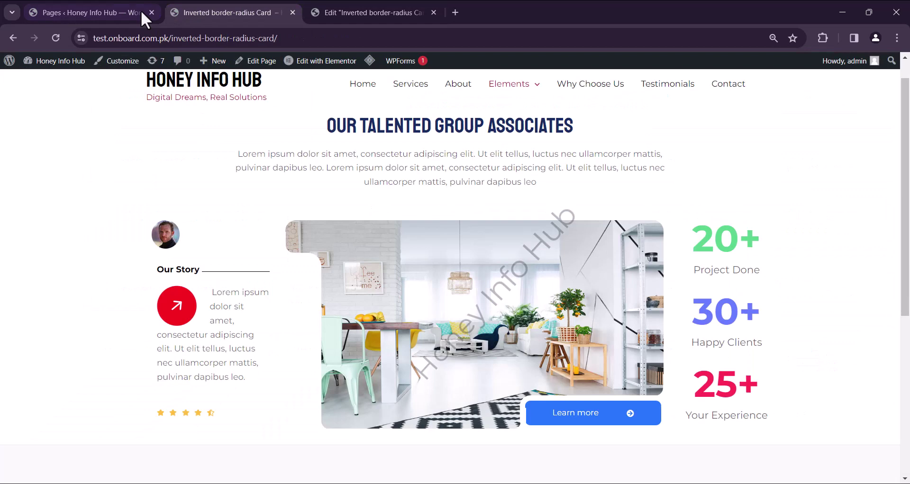
pyautogui.click(56, 38)
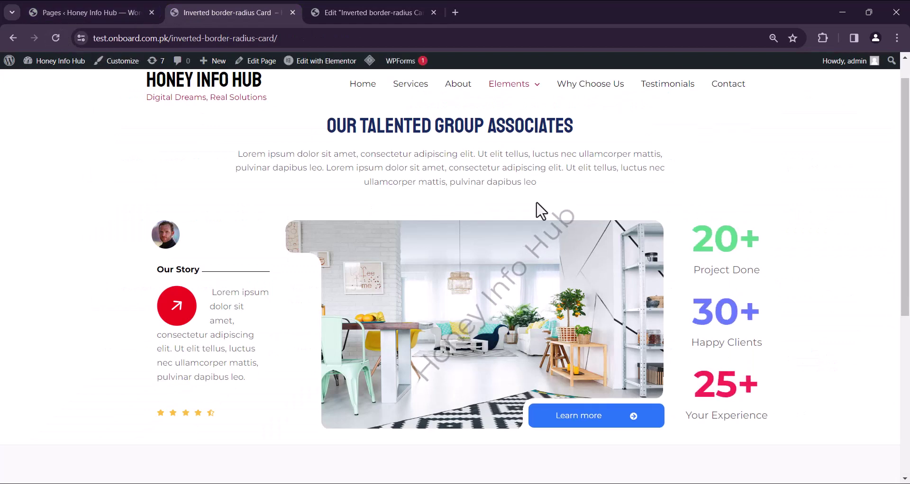